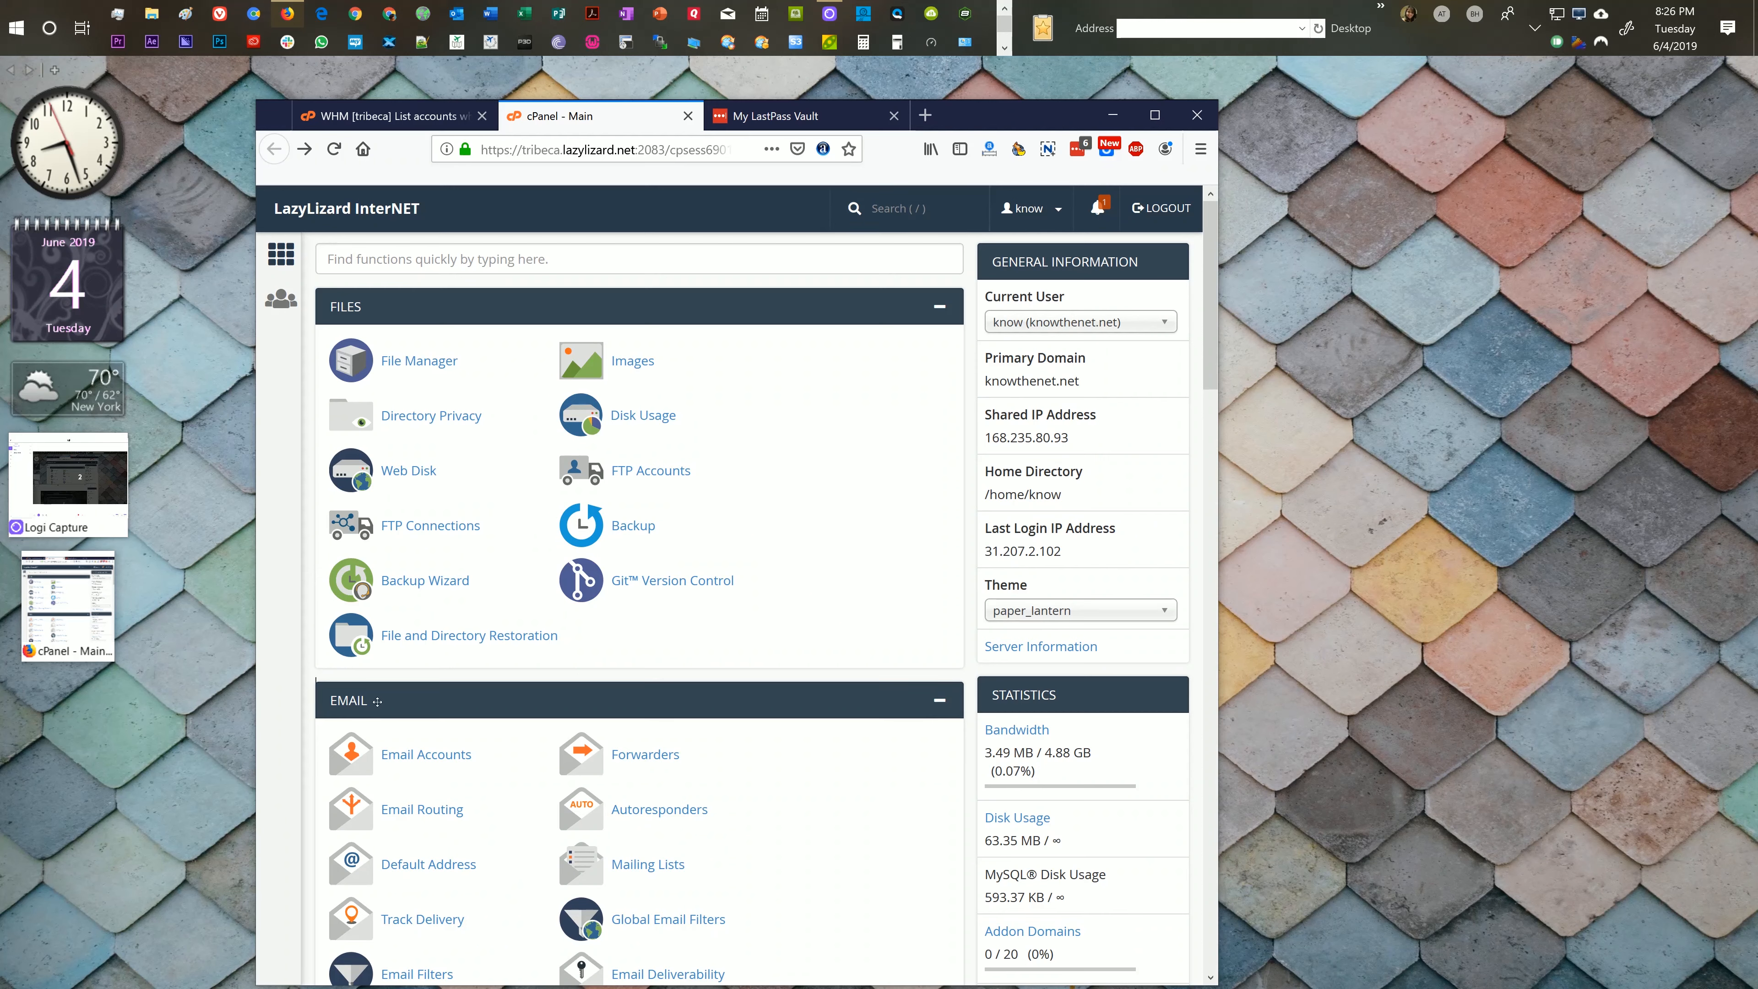
Step: Drag the Email section above Files on the cPanel home page, then open Email Accounts
drag(377, 701, 403, 290)
drag(422, 692, 409, 347)
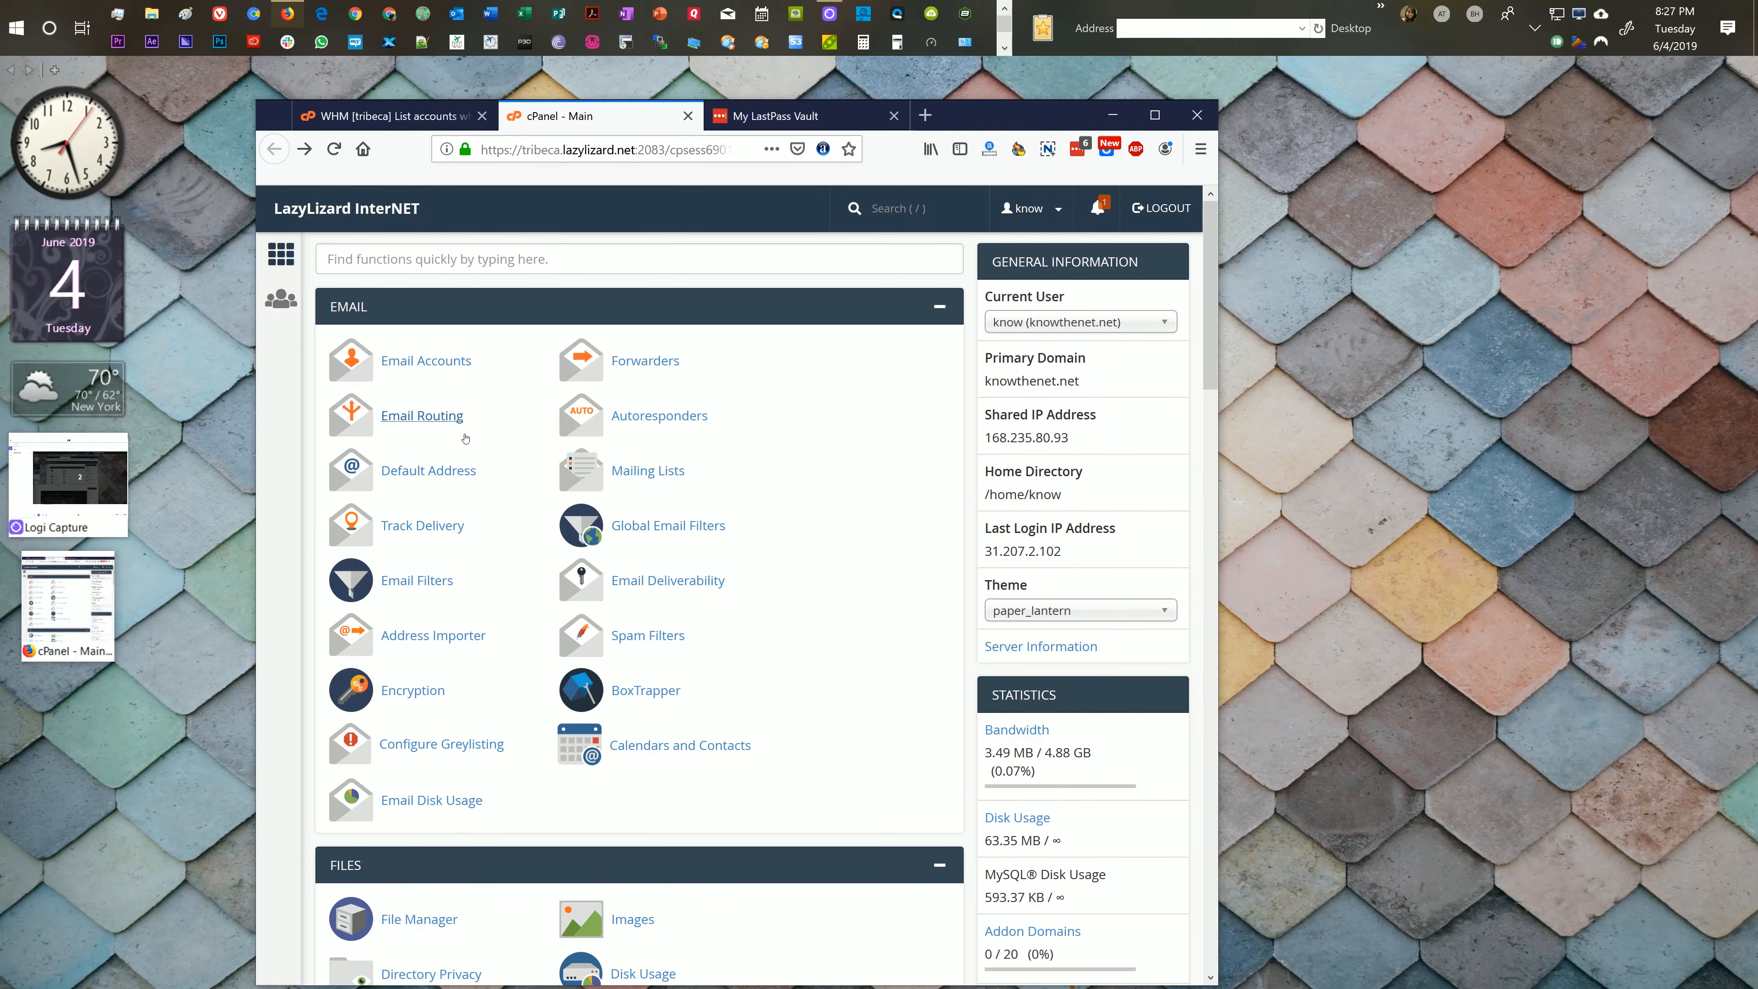
scroll(524, 560, down, 5)
scroll(525, 560, down, 6)
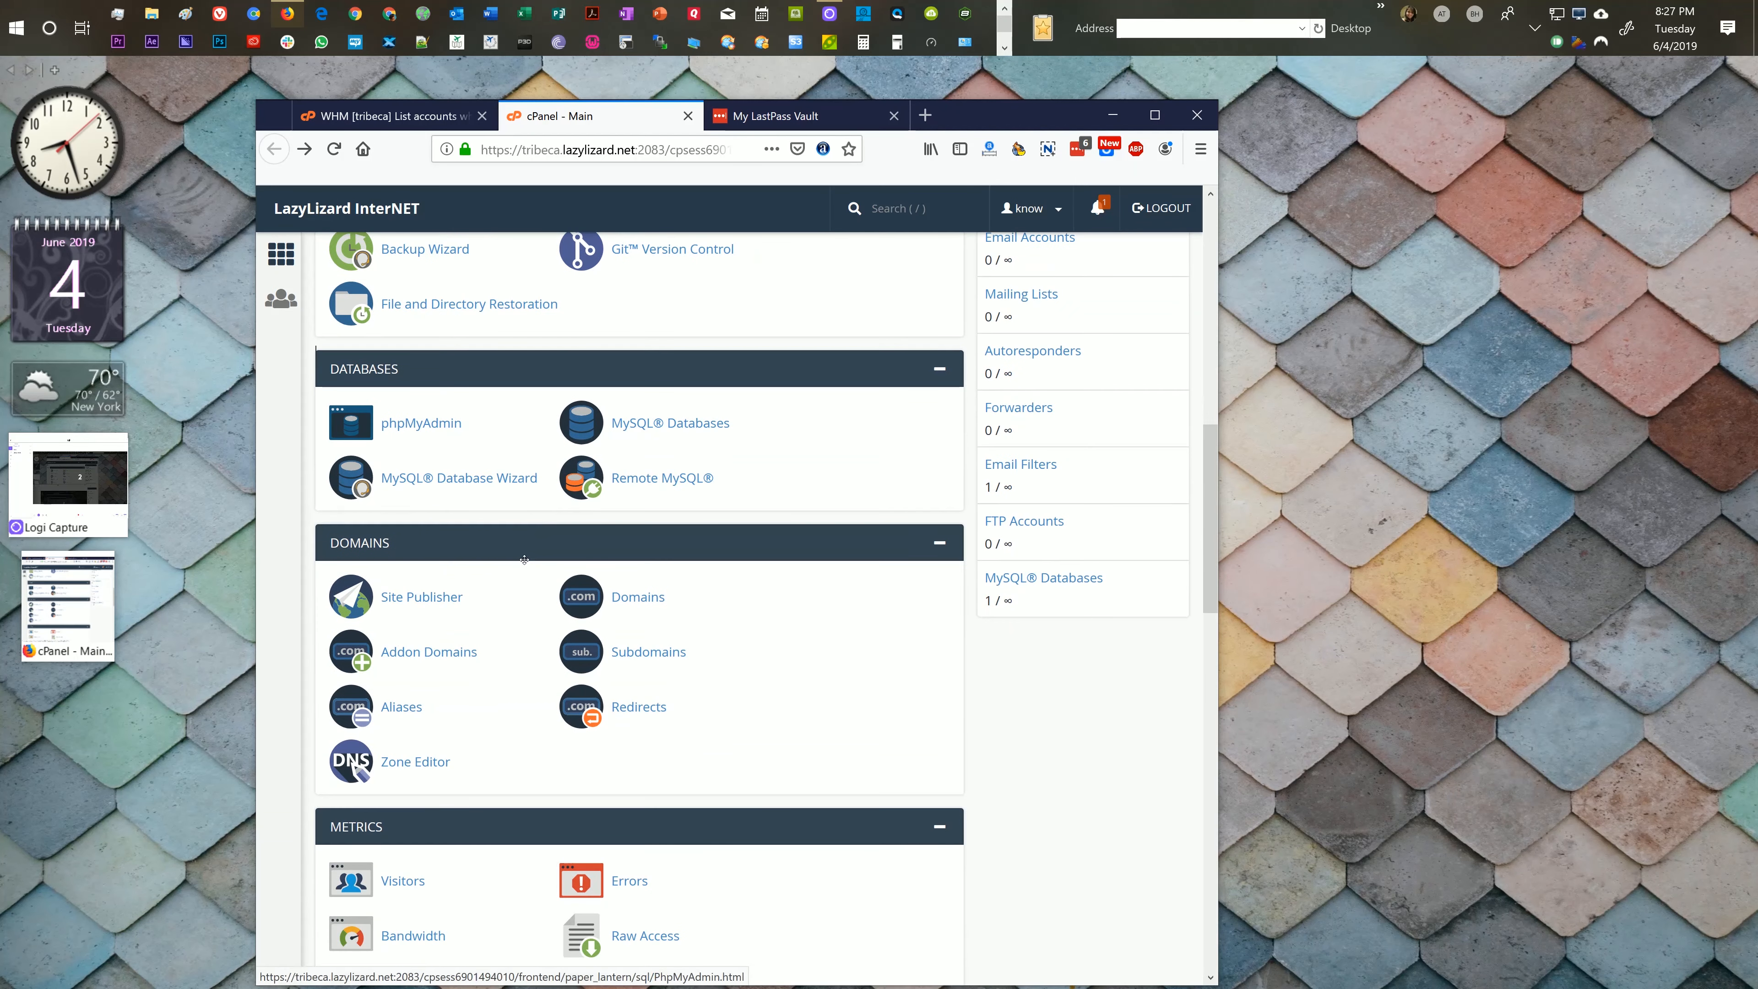
scroll(518, 554, up, 5)
scroll(518, 553, up, 7)
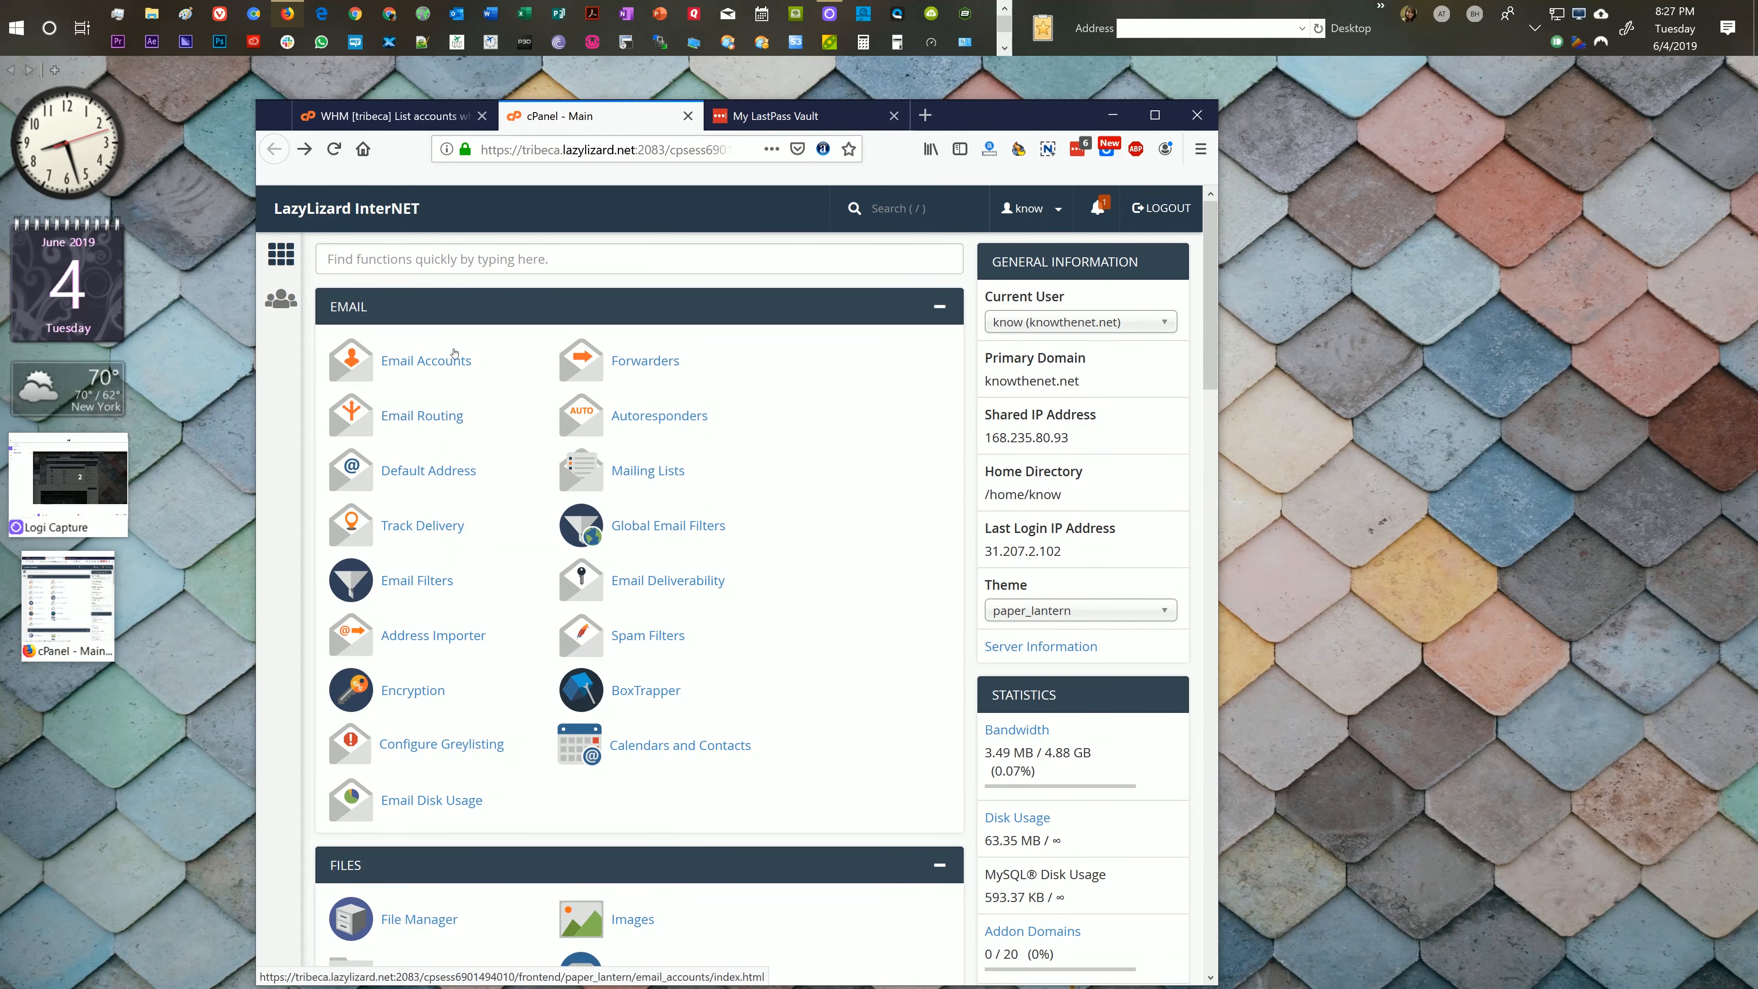
click(438, 362)
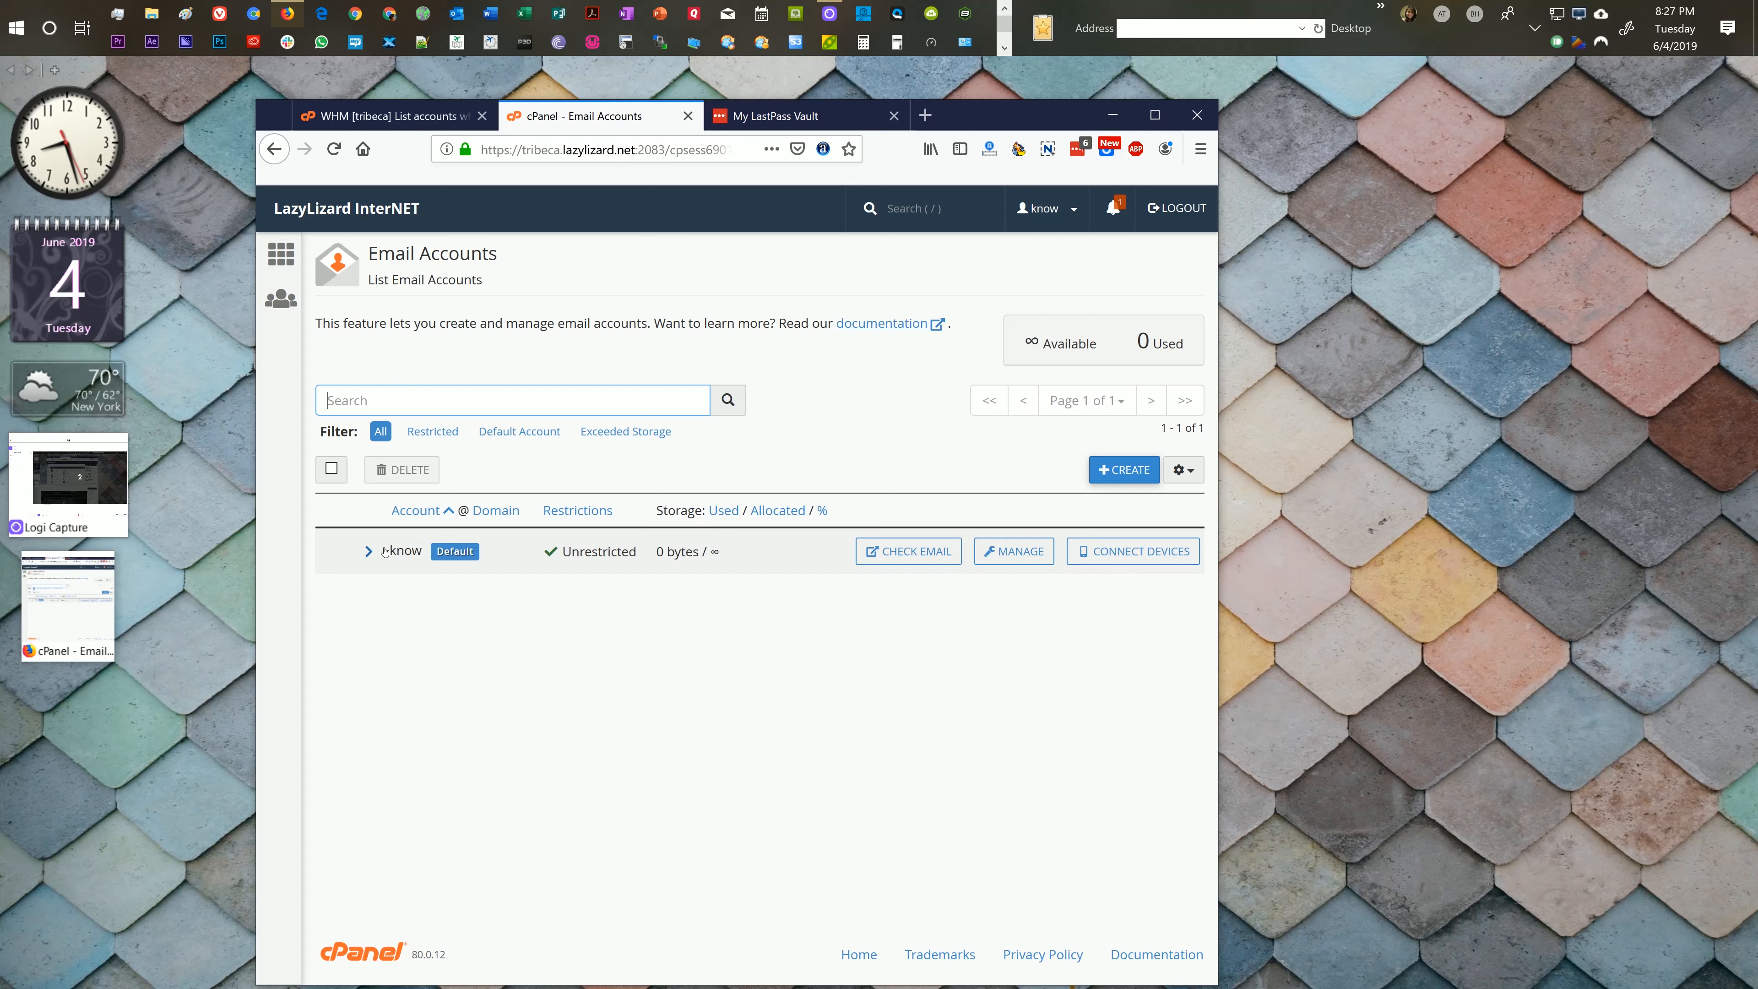
Step: Open the Create an Email Account form for knowthenet.net from the accounts list
drag(389, 551, 422, 551)
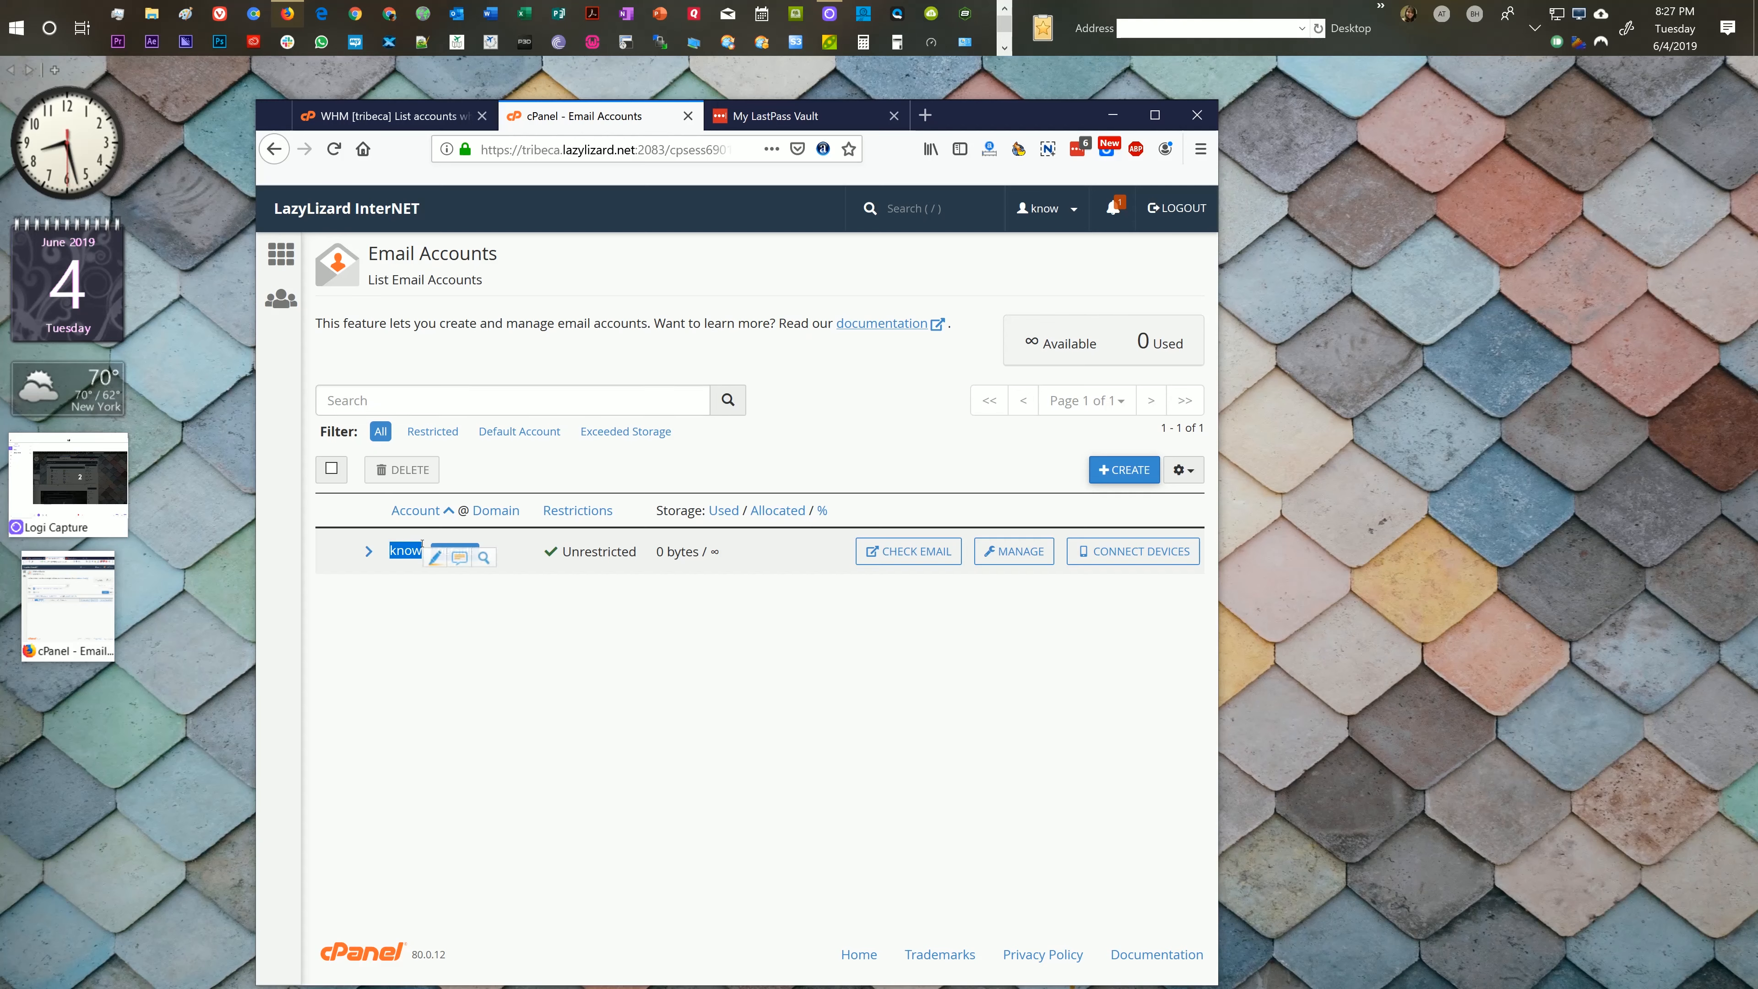
click(404, 552)
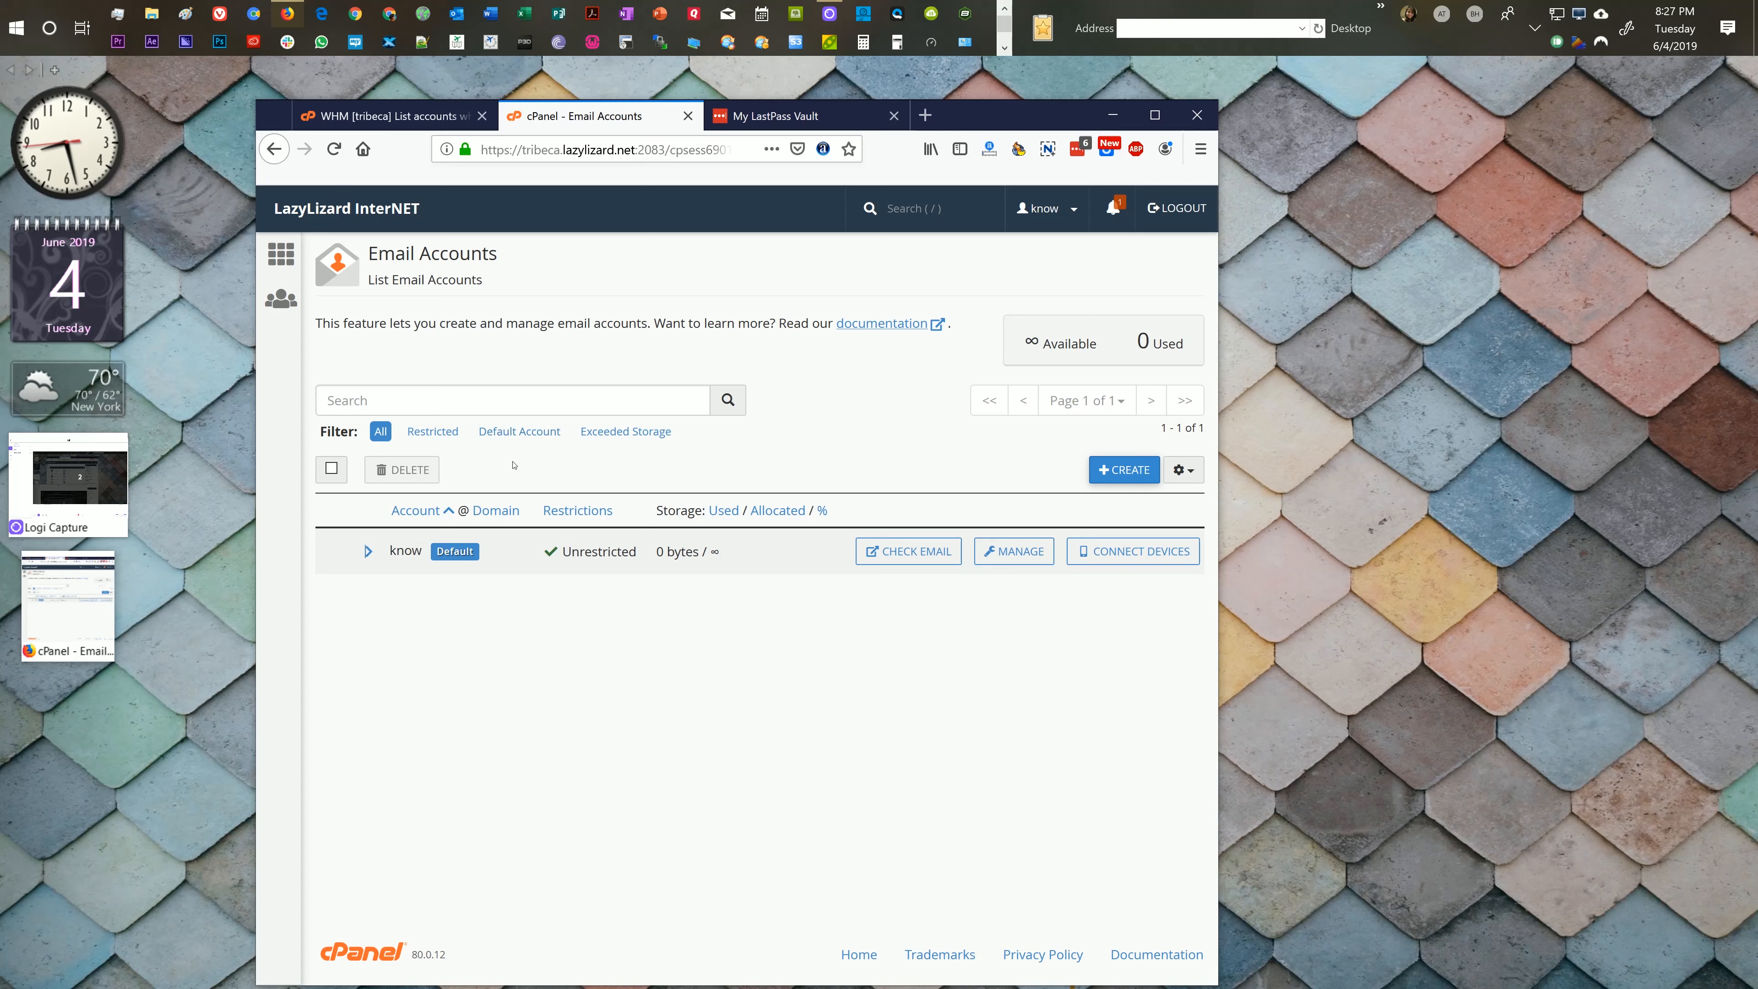
click(1133, 465)
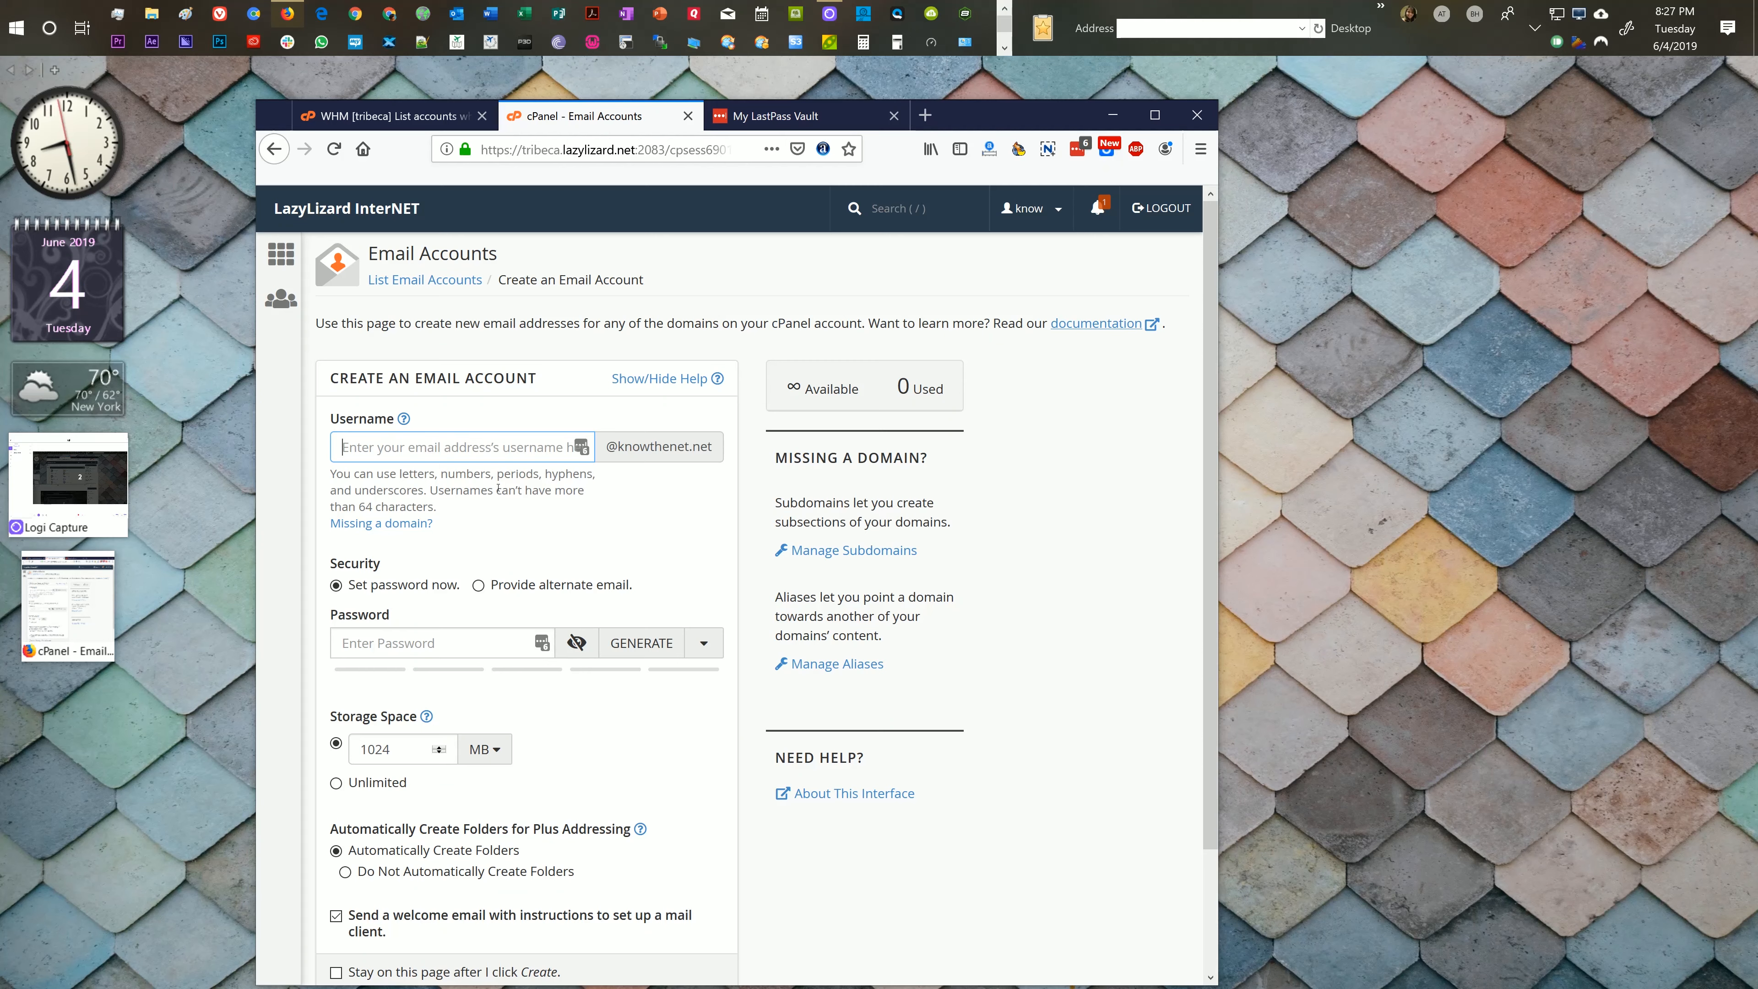
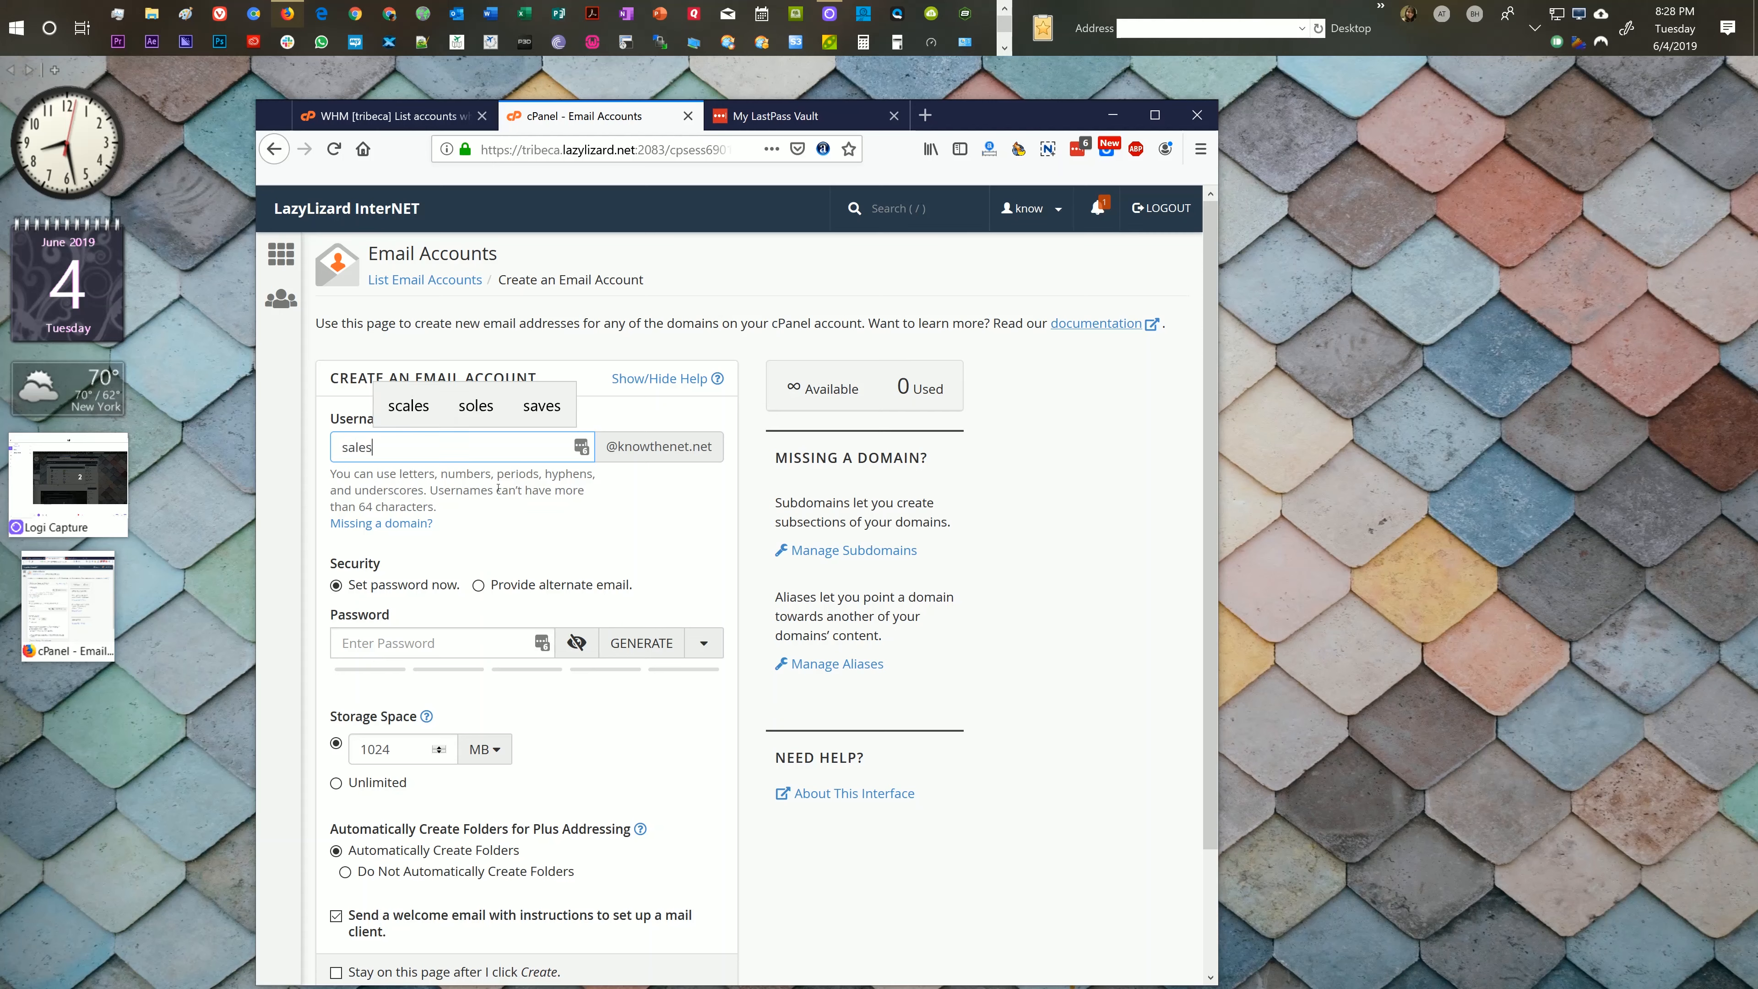
Step: Enter username sales and generate a strong password rated 100 for the new account
click(587, 490)
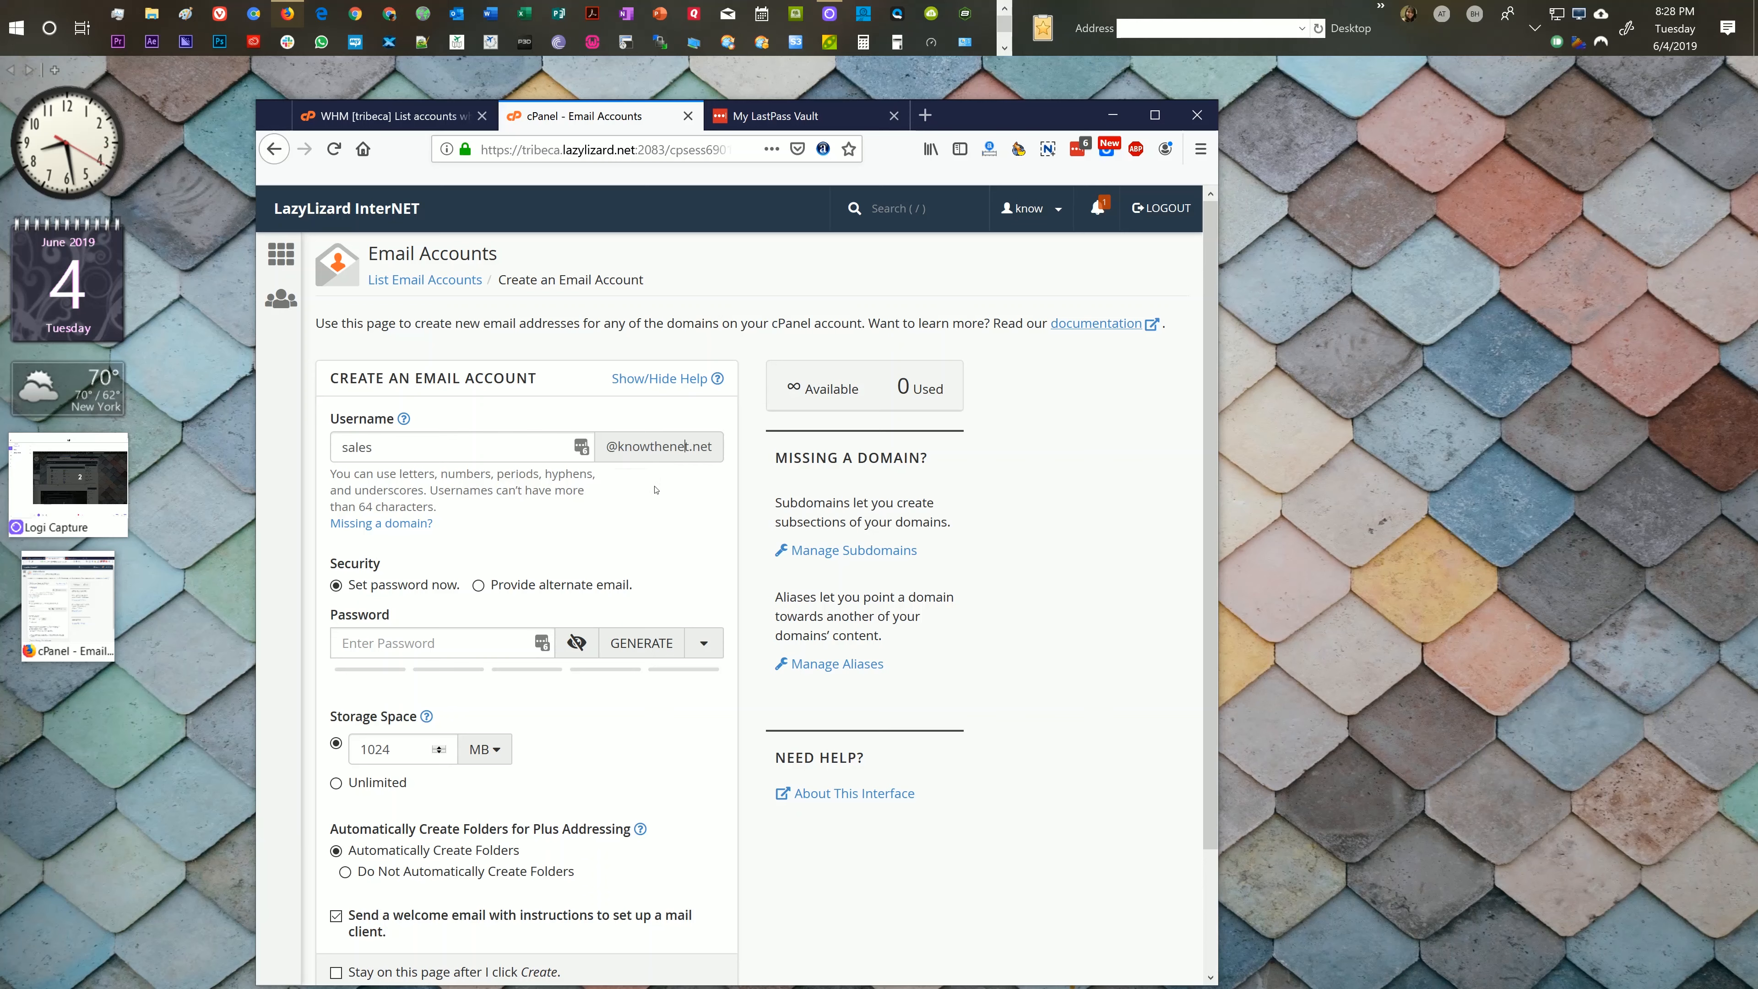
click(408, 641)
click(637, 644)
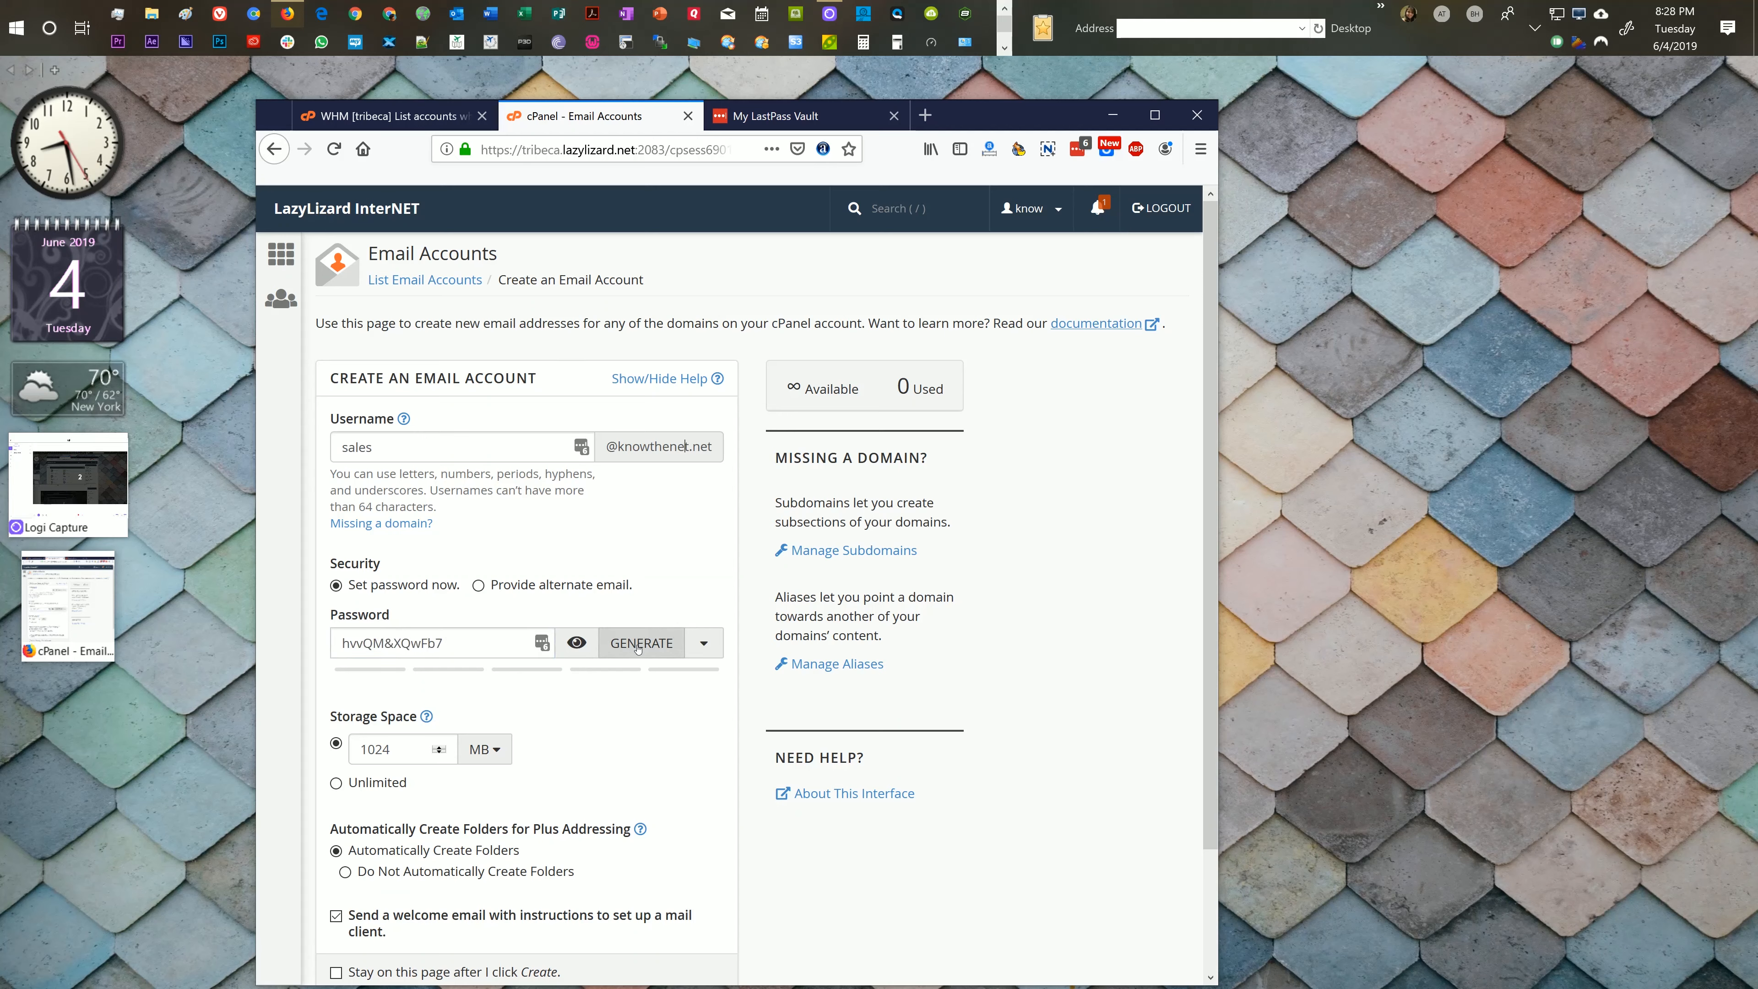
triple_click(456, 640)
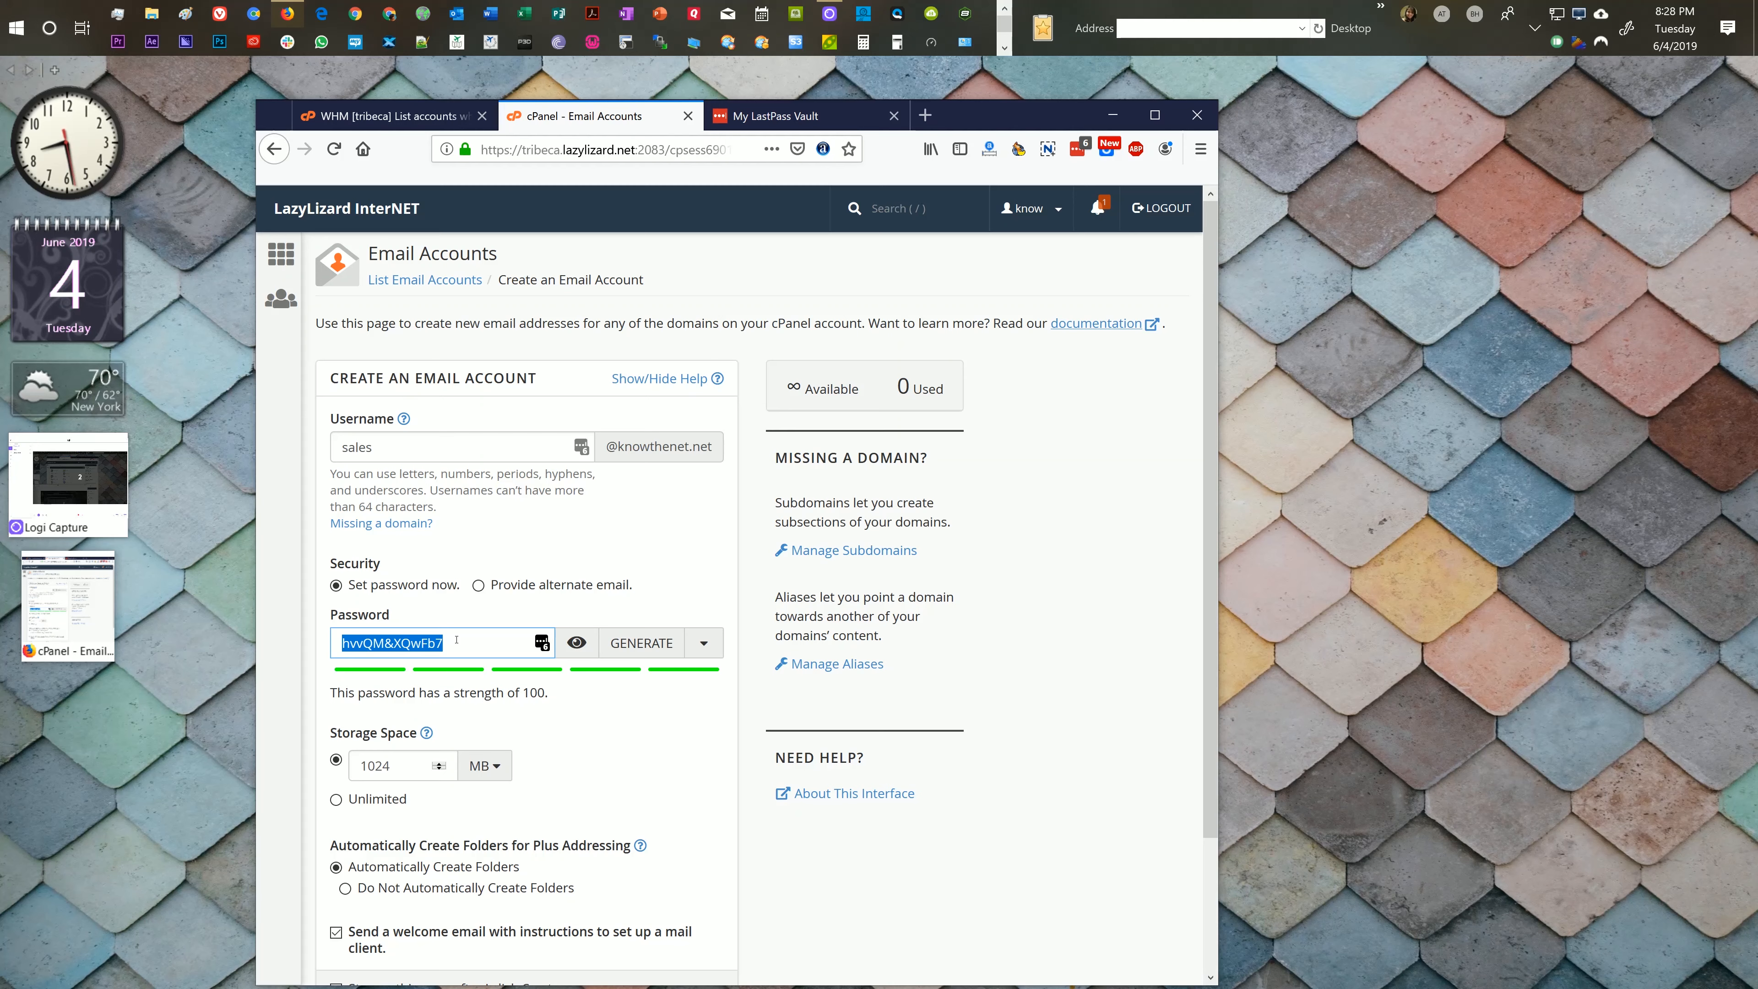
click(456, 640)
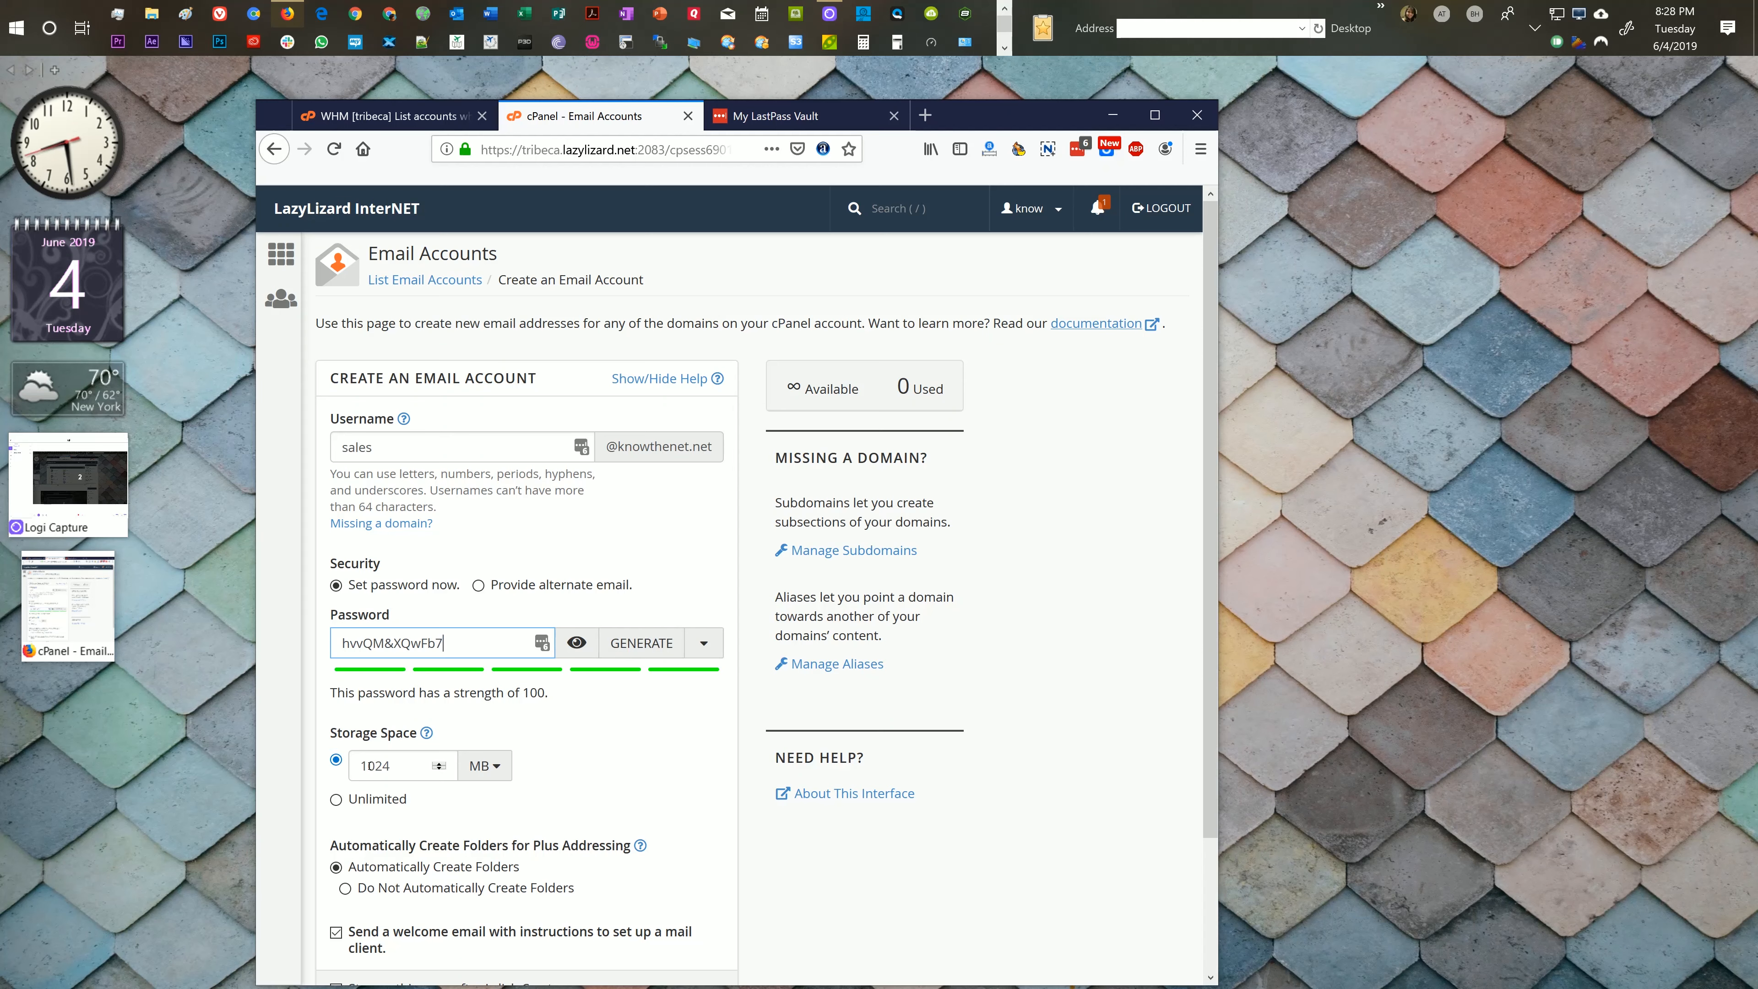
Step: Change the sales mailbox storage from 1024 MB to 200 MB and show the plus-addressing help
click(437, 764)
double_click(378, 766)
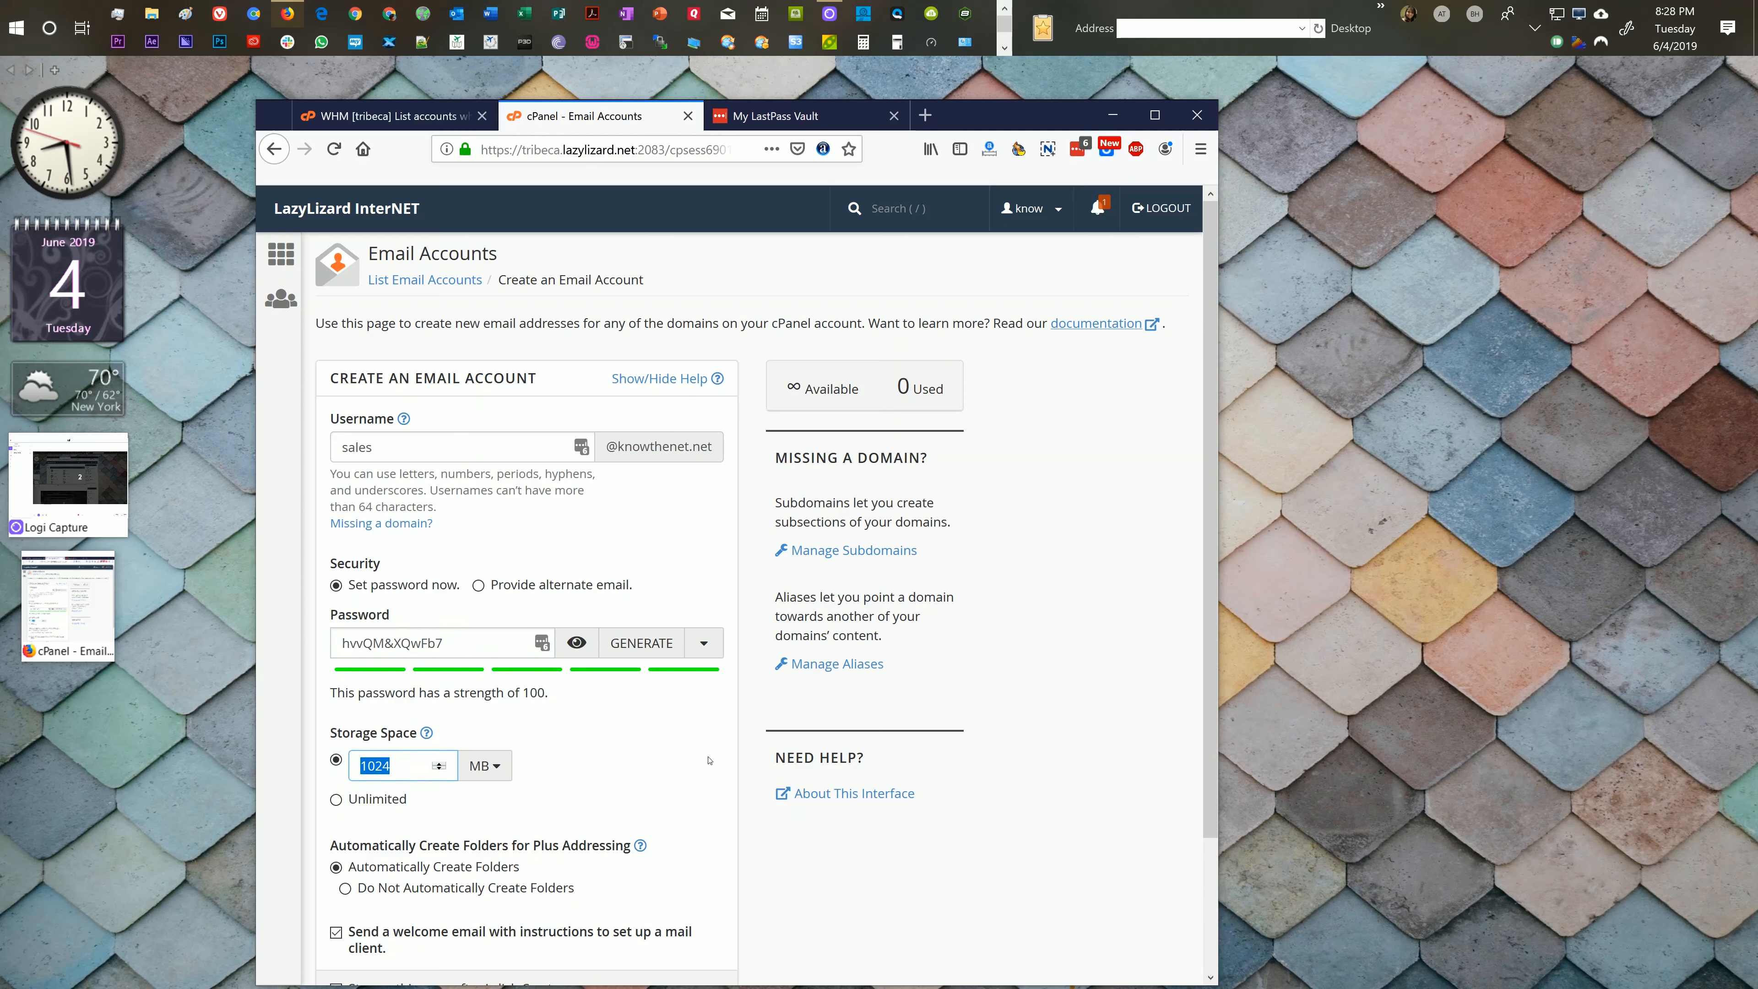
text(200)
scroll(711, 760, down, 2)
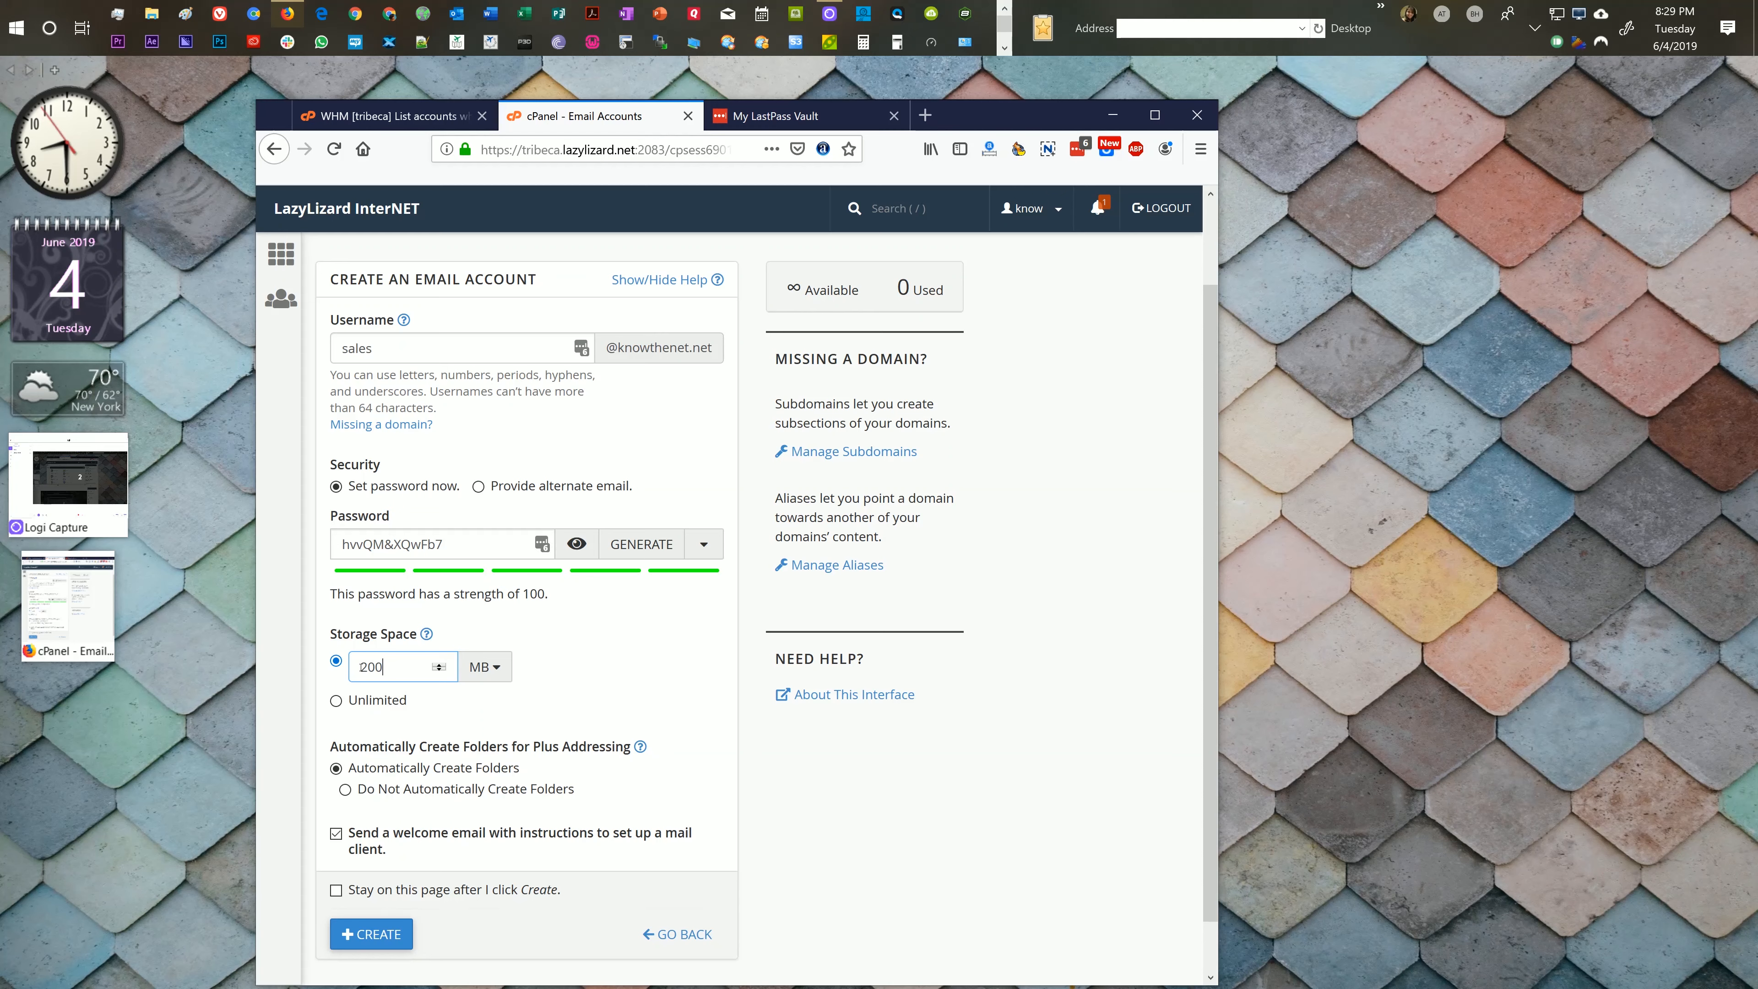
click(359, 746)
click(640, 746)
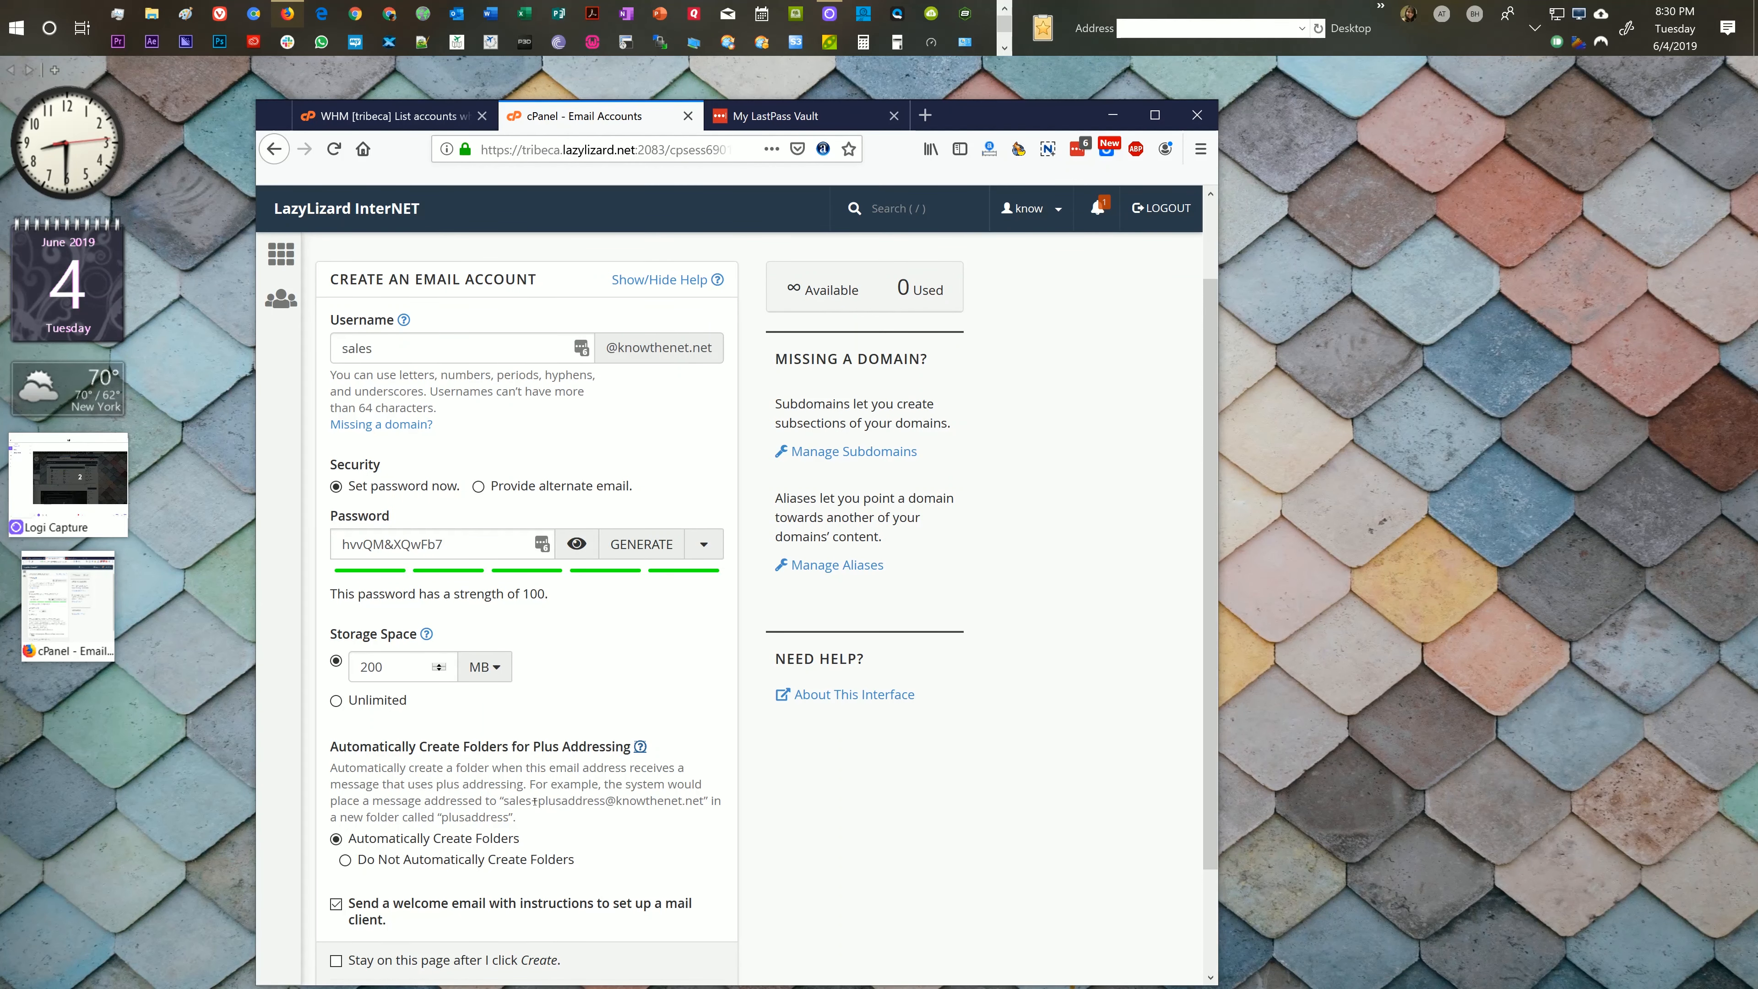
scroll(534, 801, down, 1)
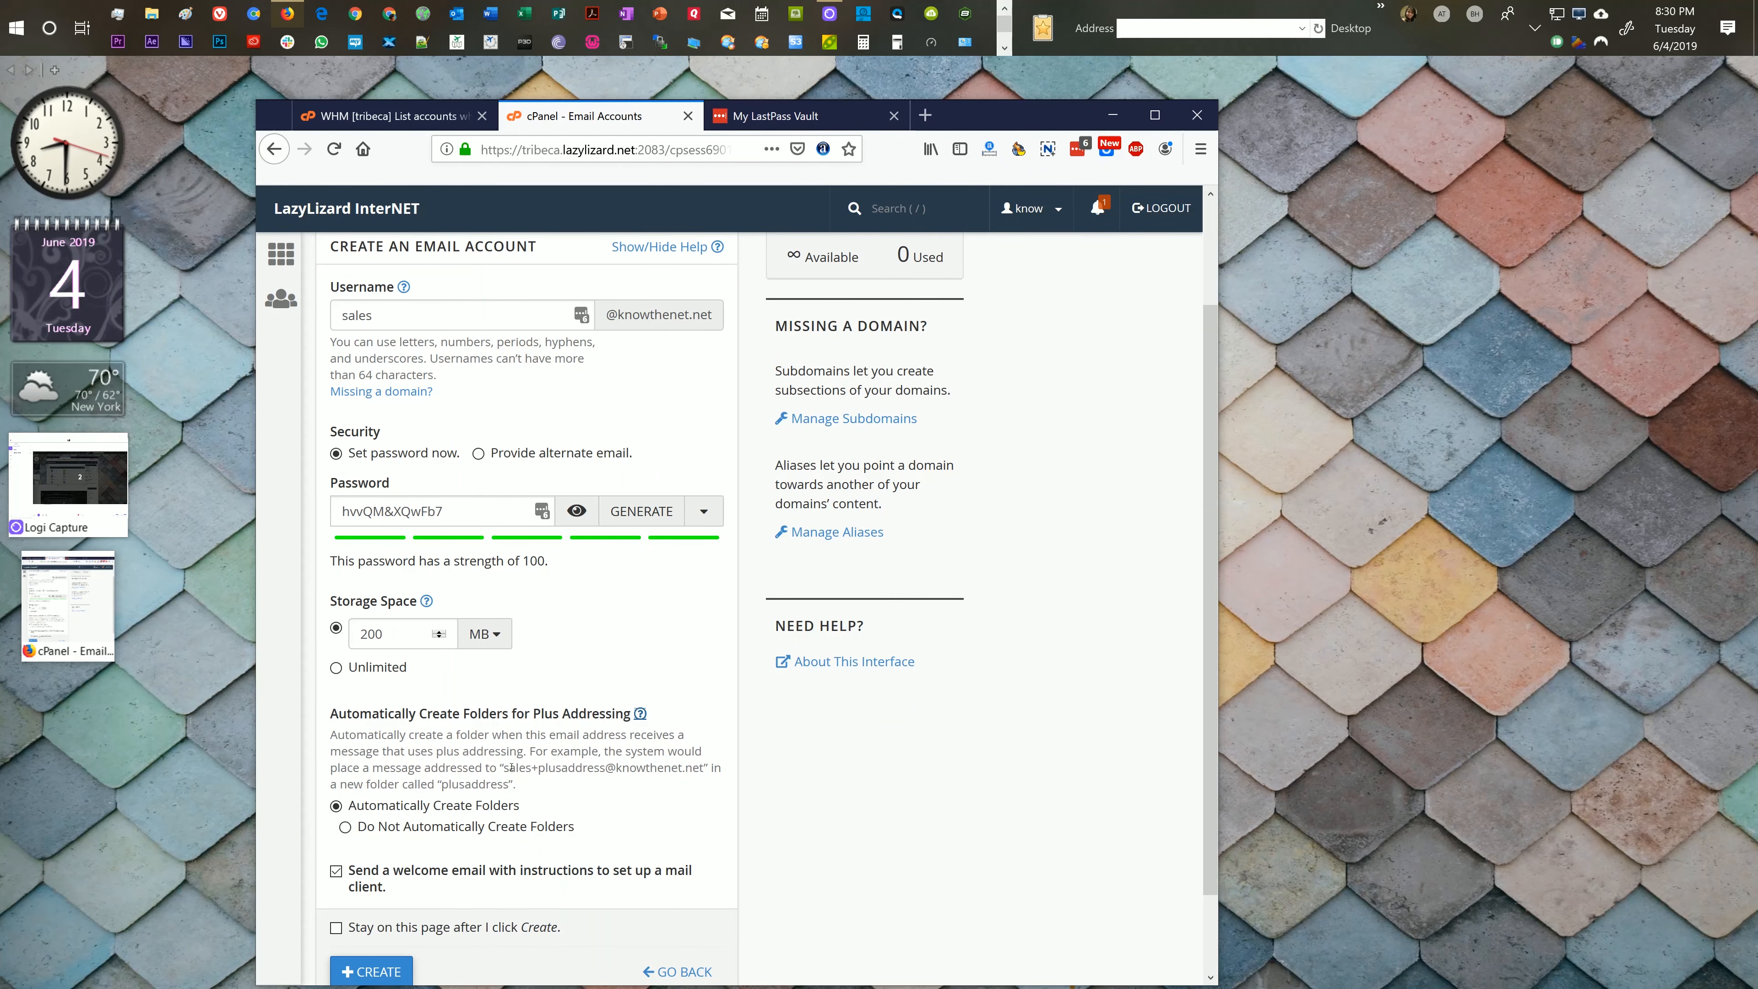
drag(504, 768, 526, 768)
click(539, 767)
double_click(551, 769)
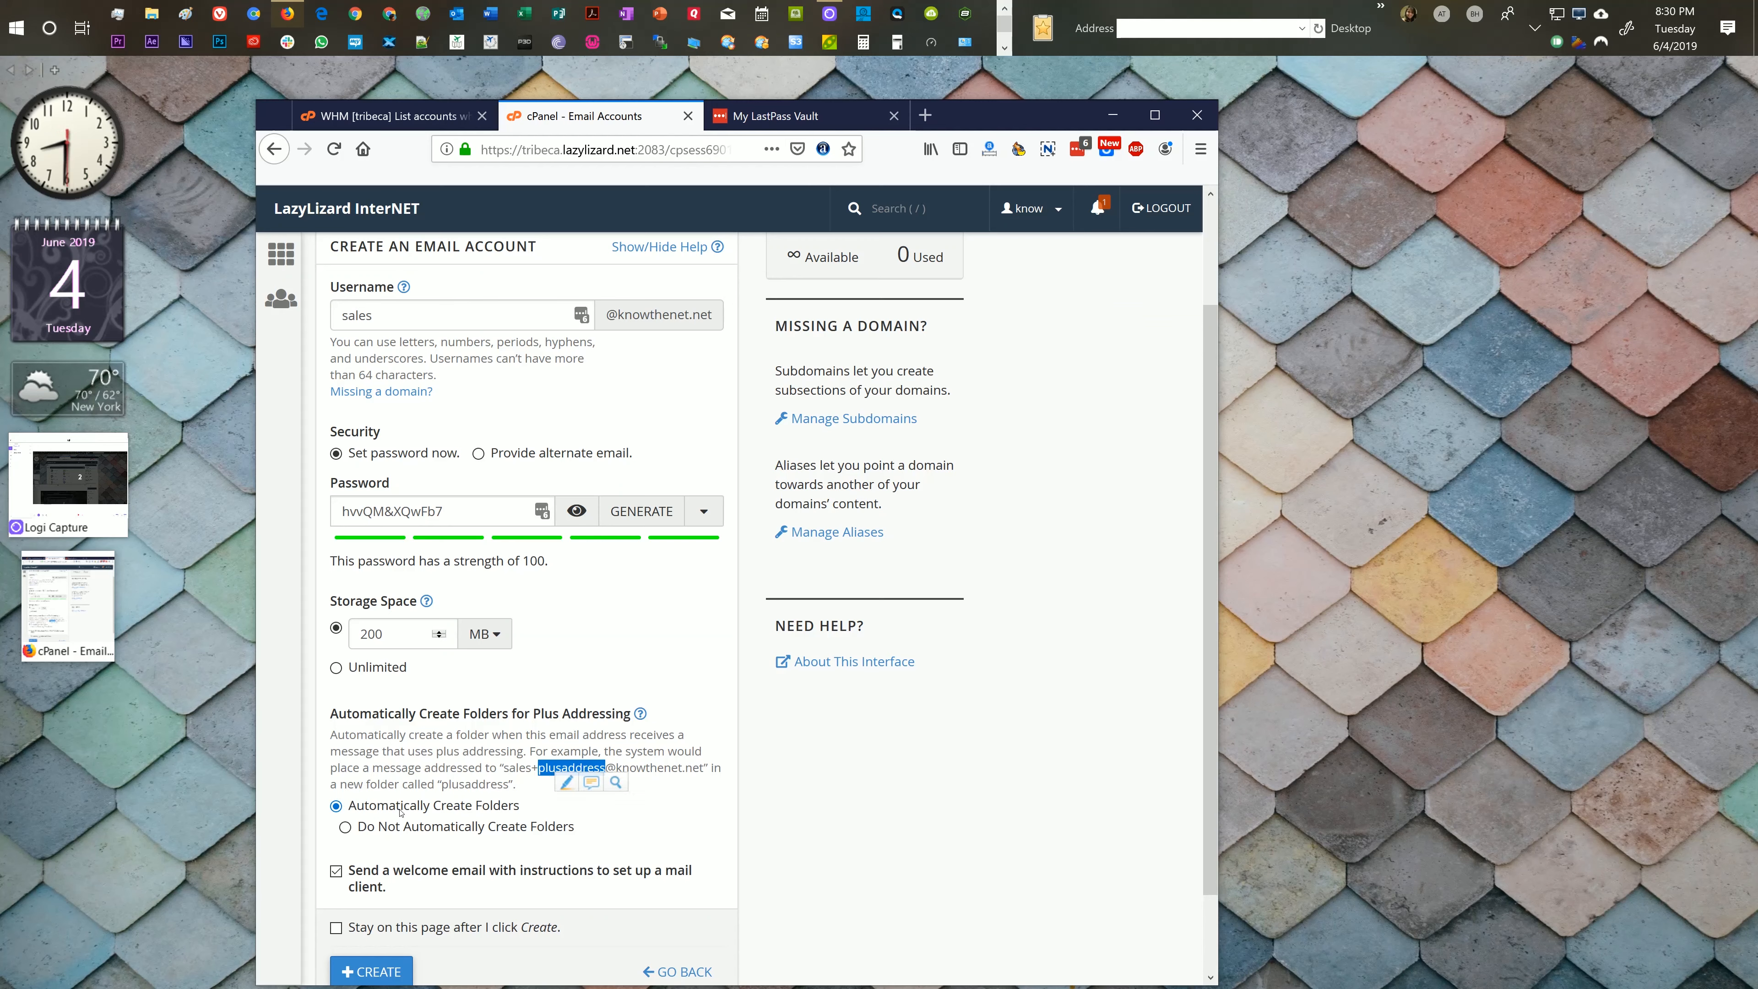
click(437, 770)
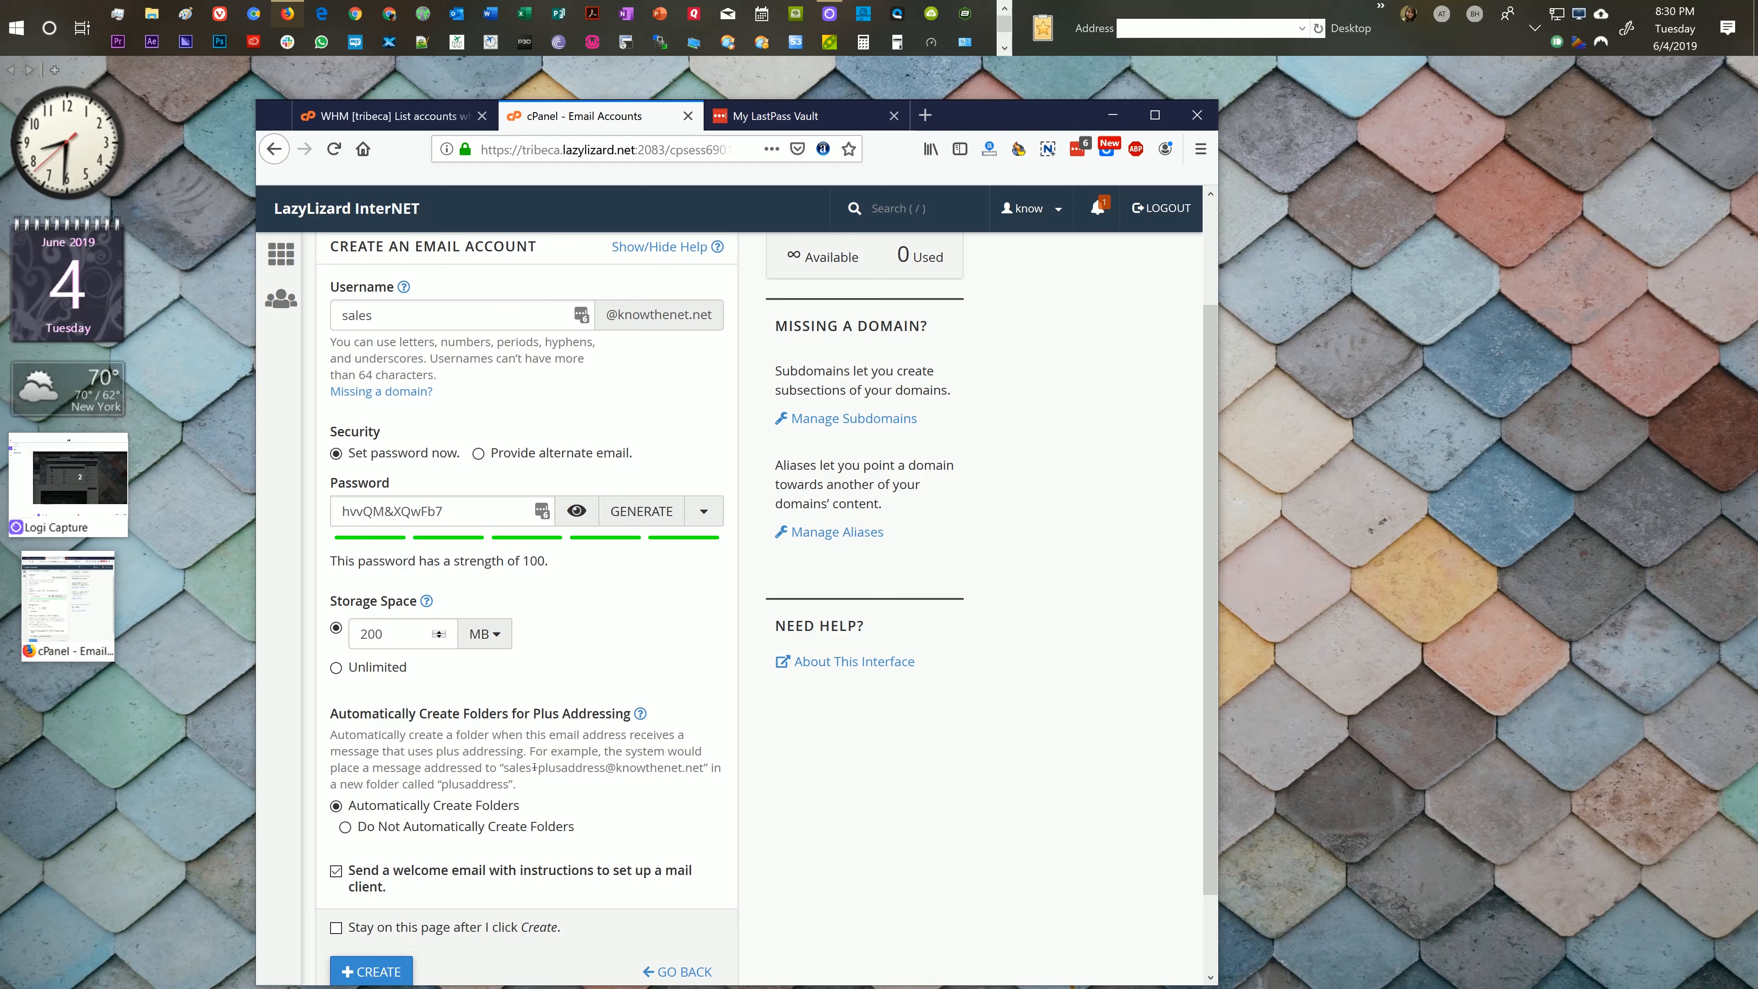
drag(530, 767, 602, 766)
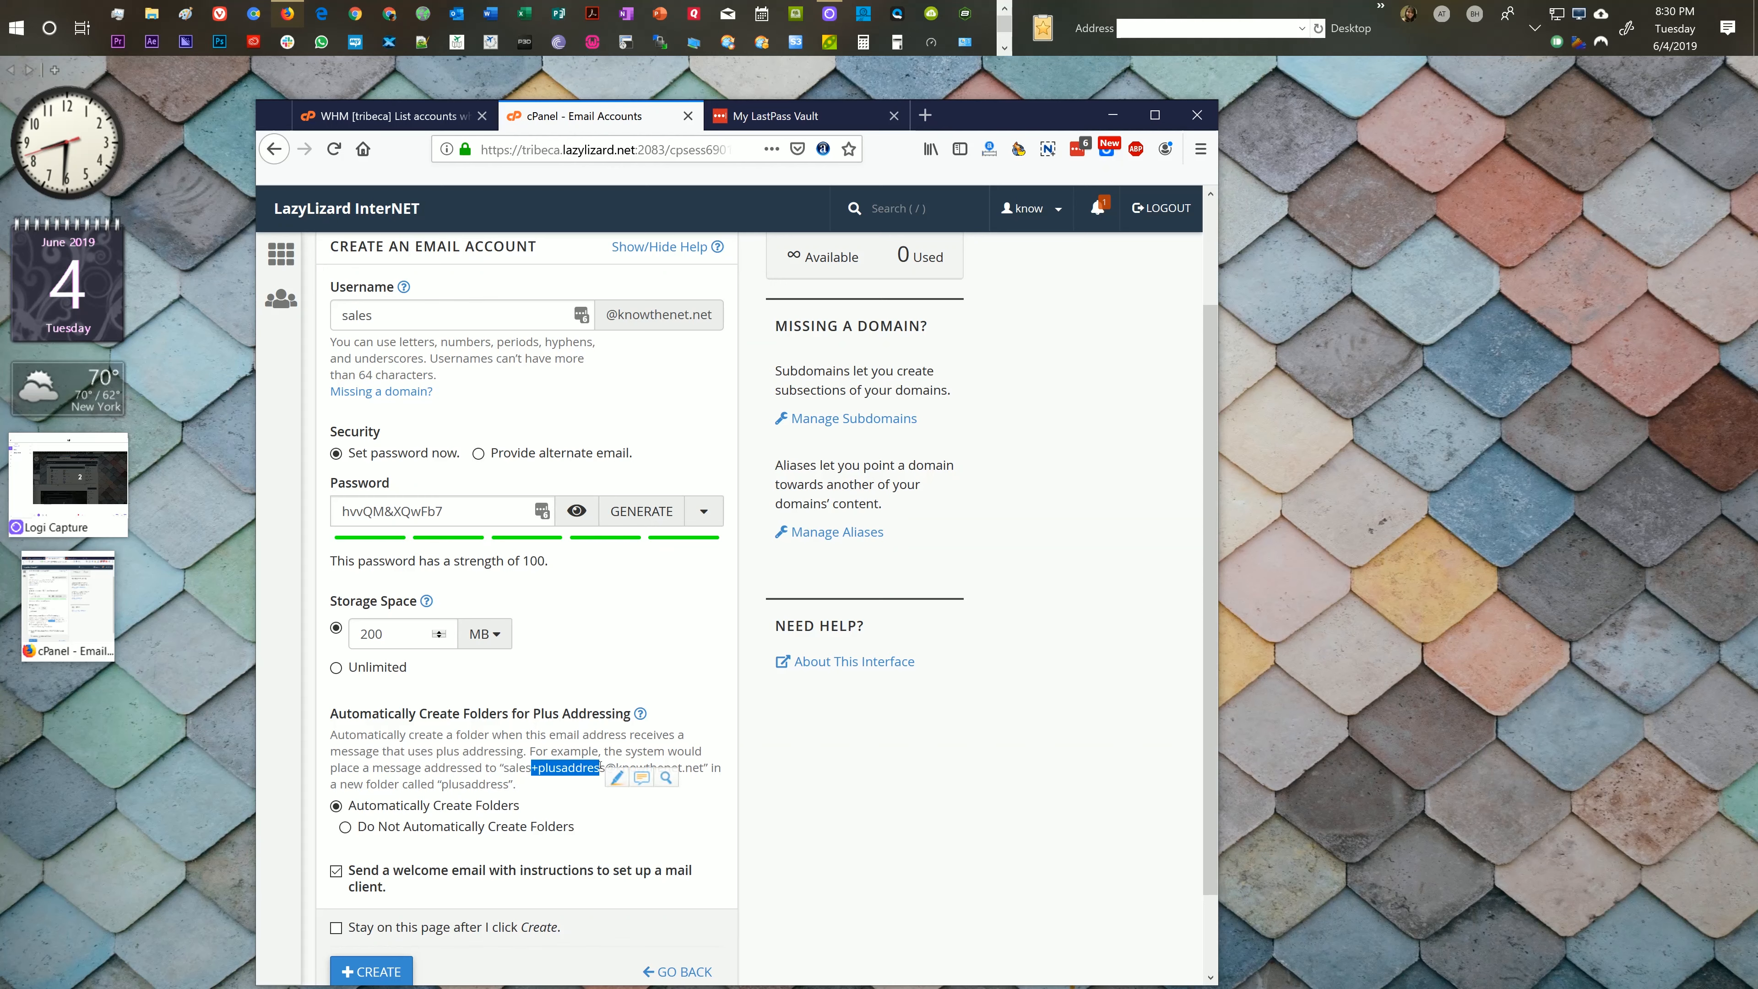
drag(605, 765, 601, 765)
click(505, 731)
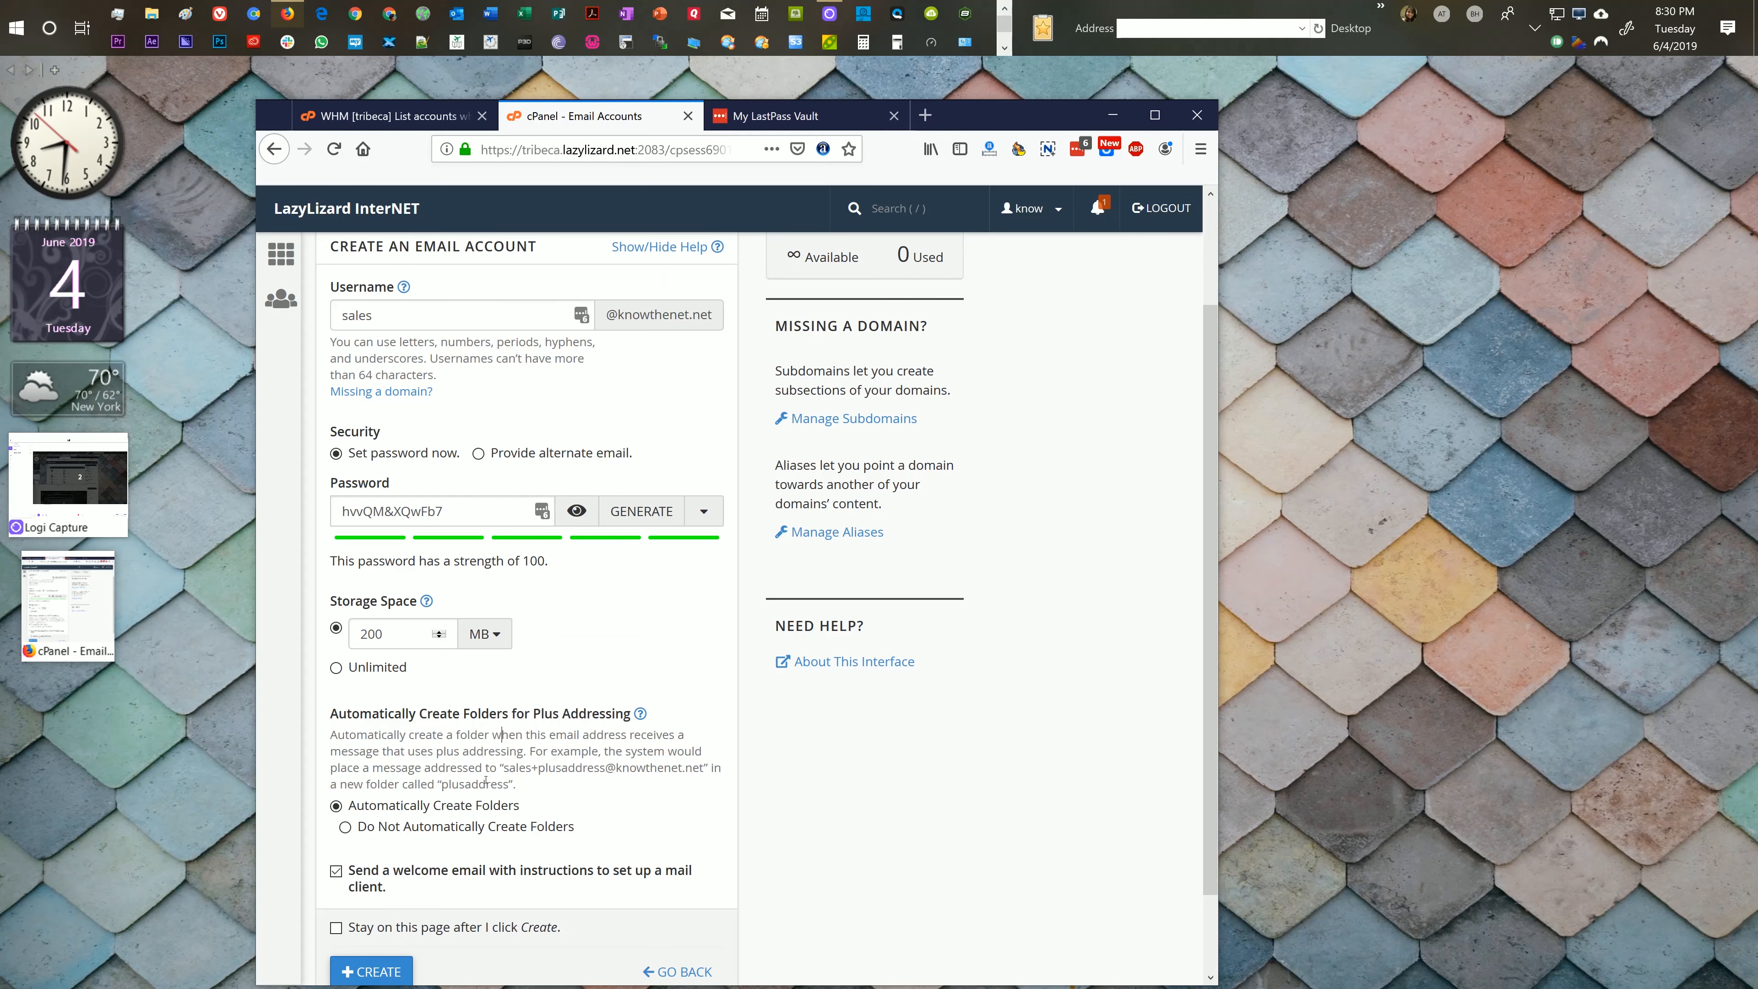
scroll(479, 757, down, 2)
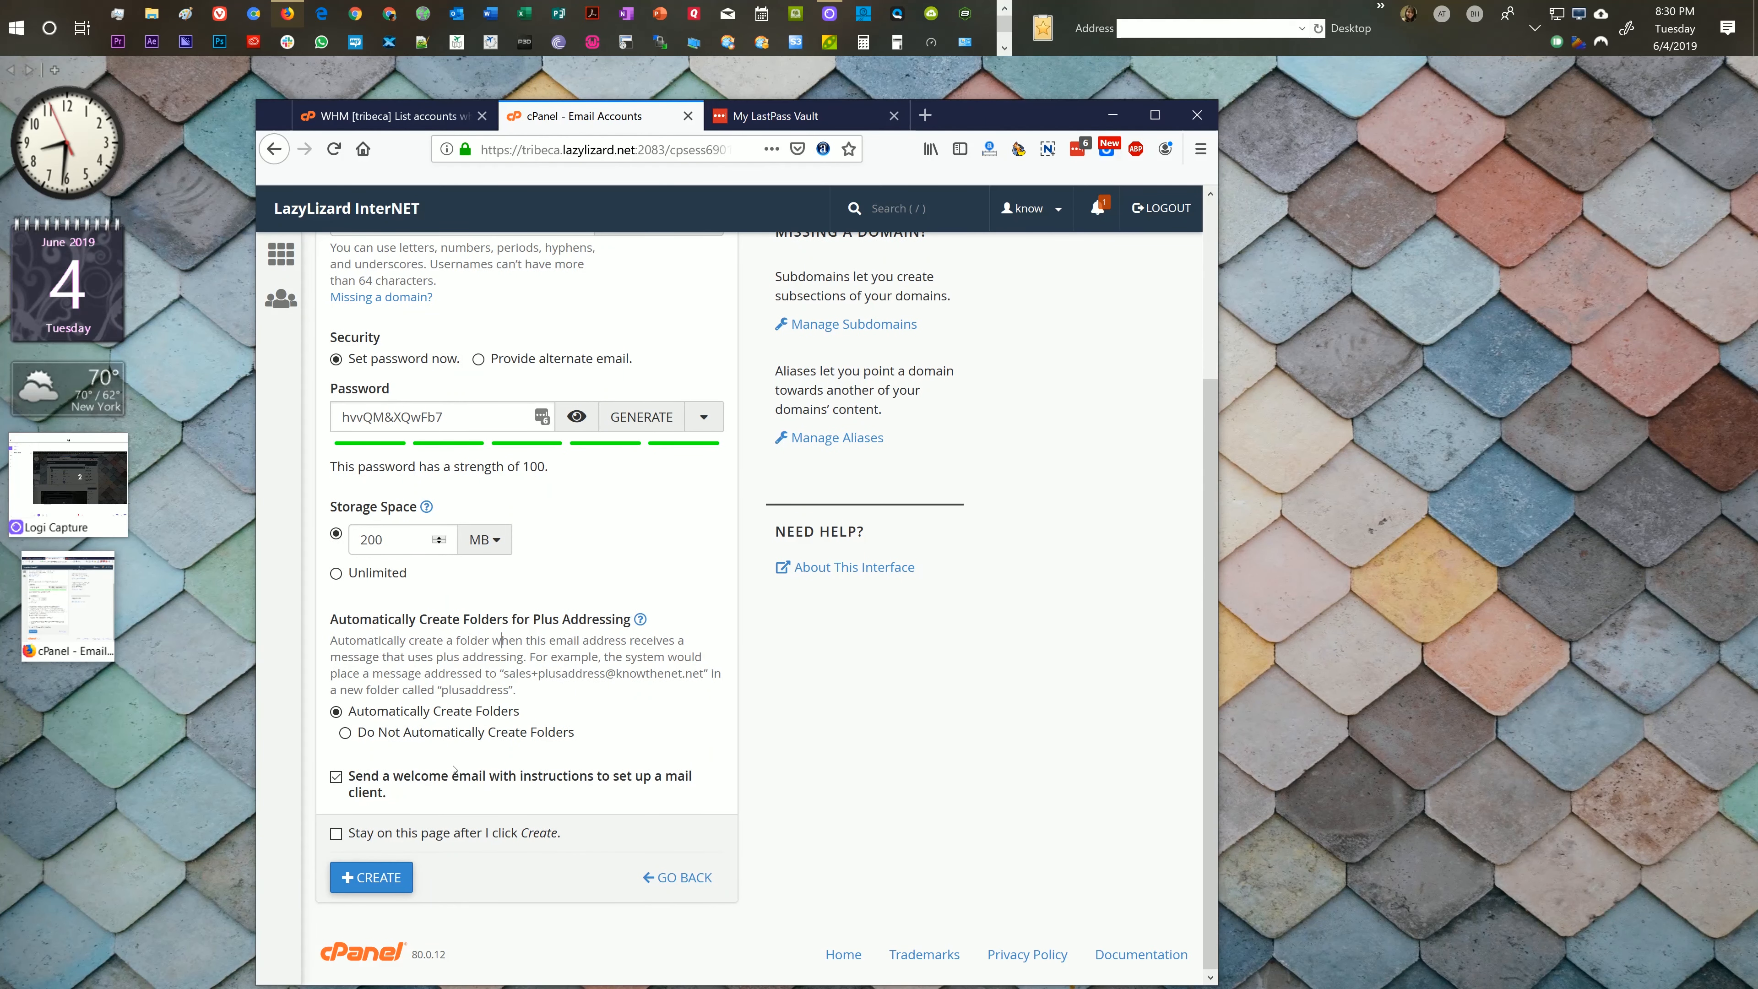
click(335, 835)
click(371, 877)
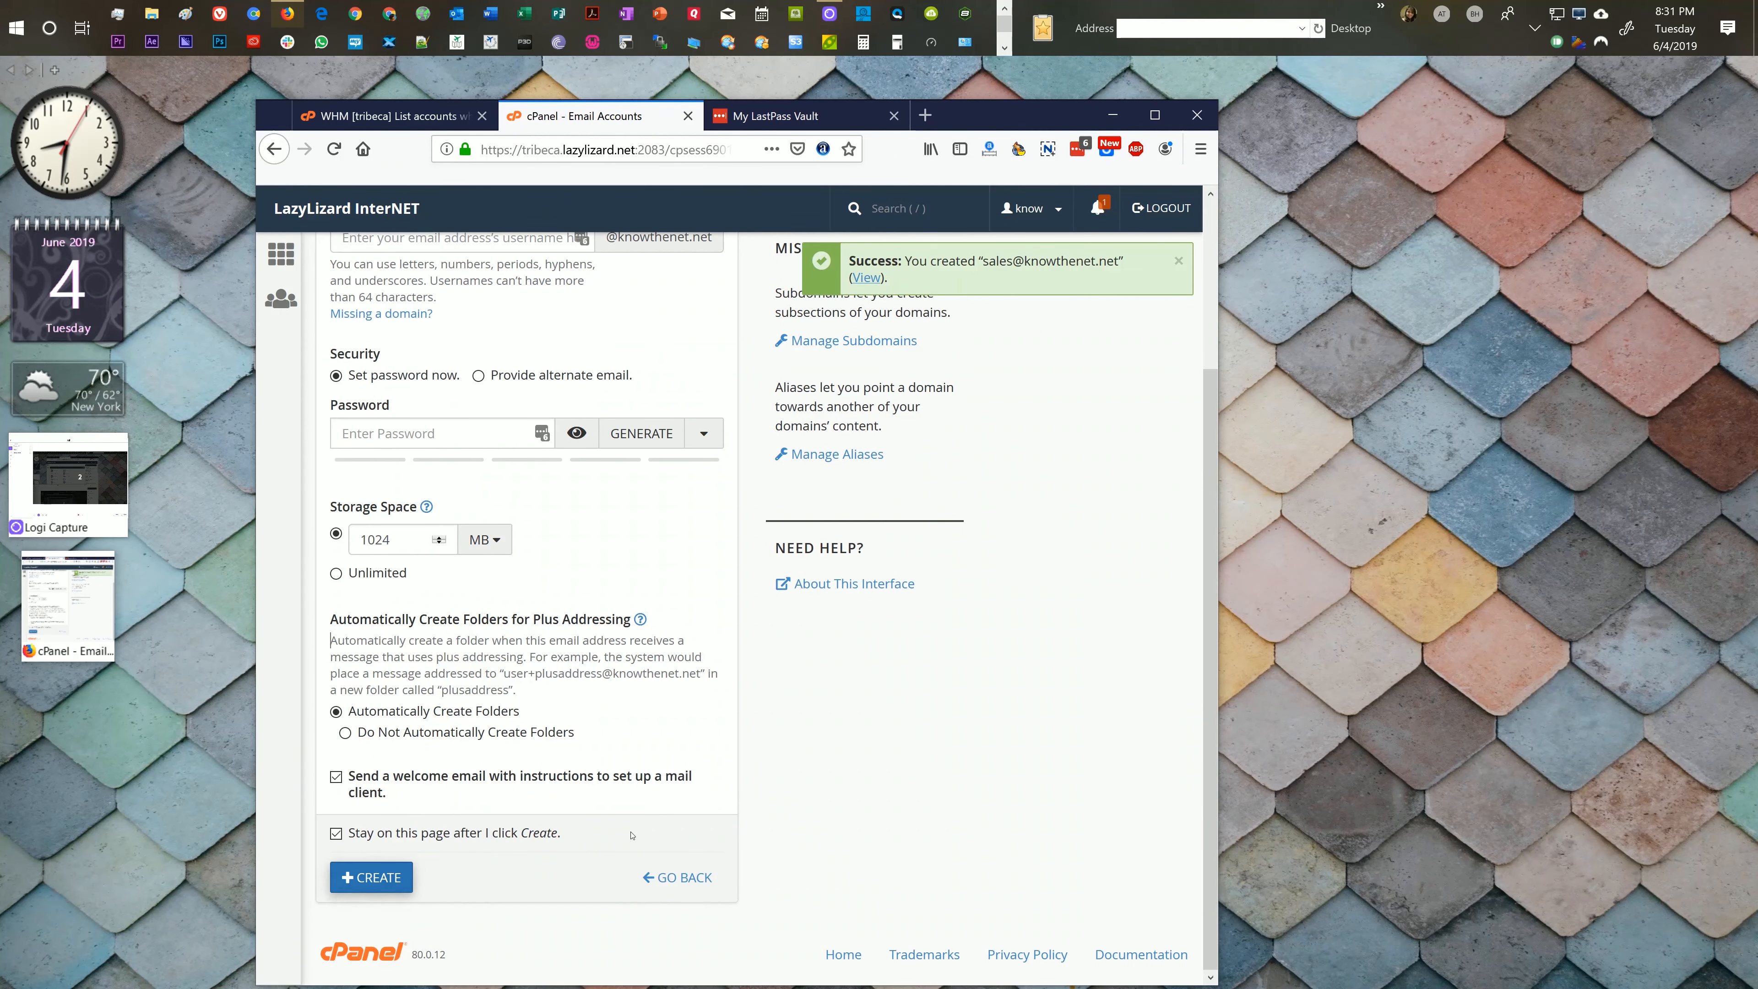
scroll(613, 780, up, 3)
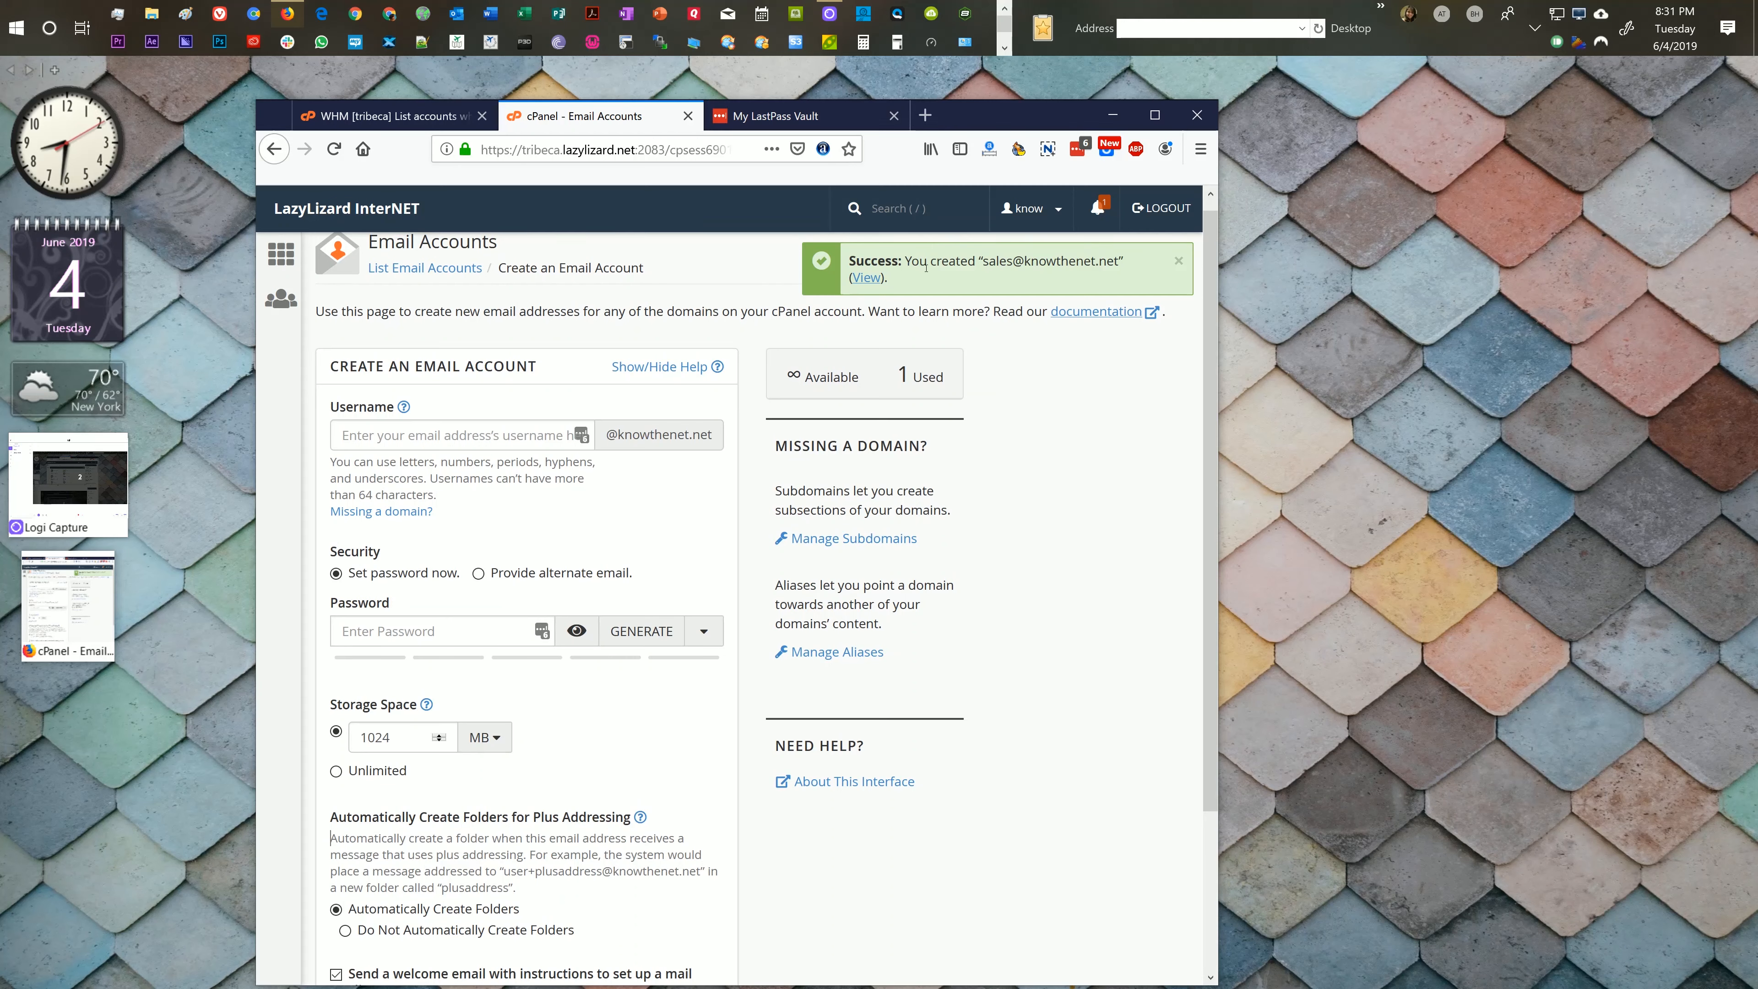
click(865, 277)
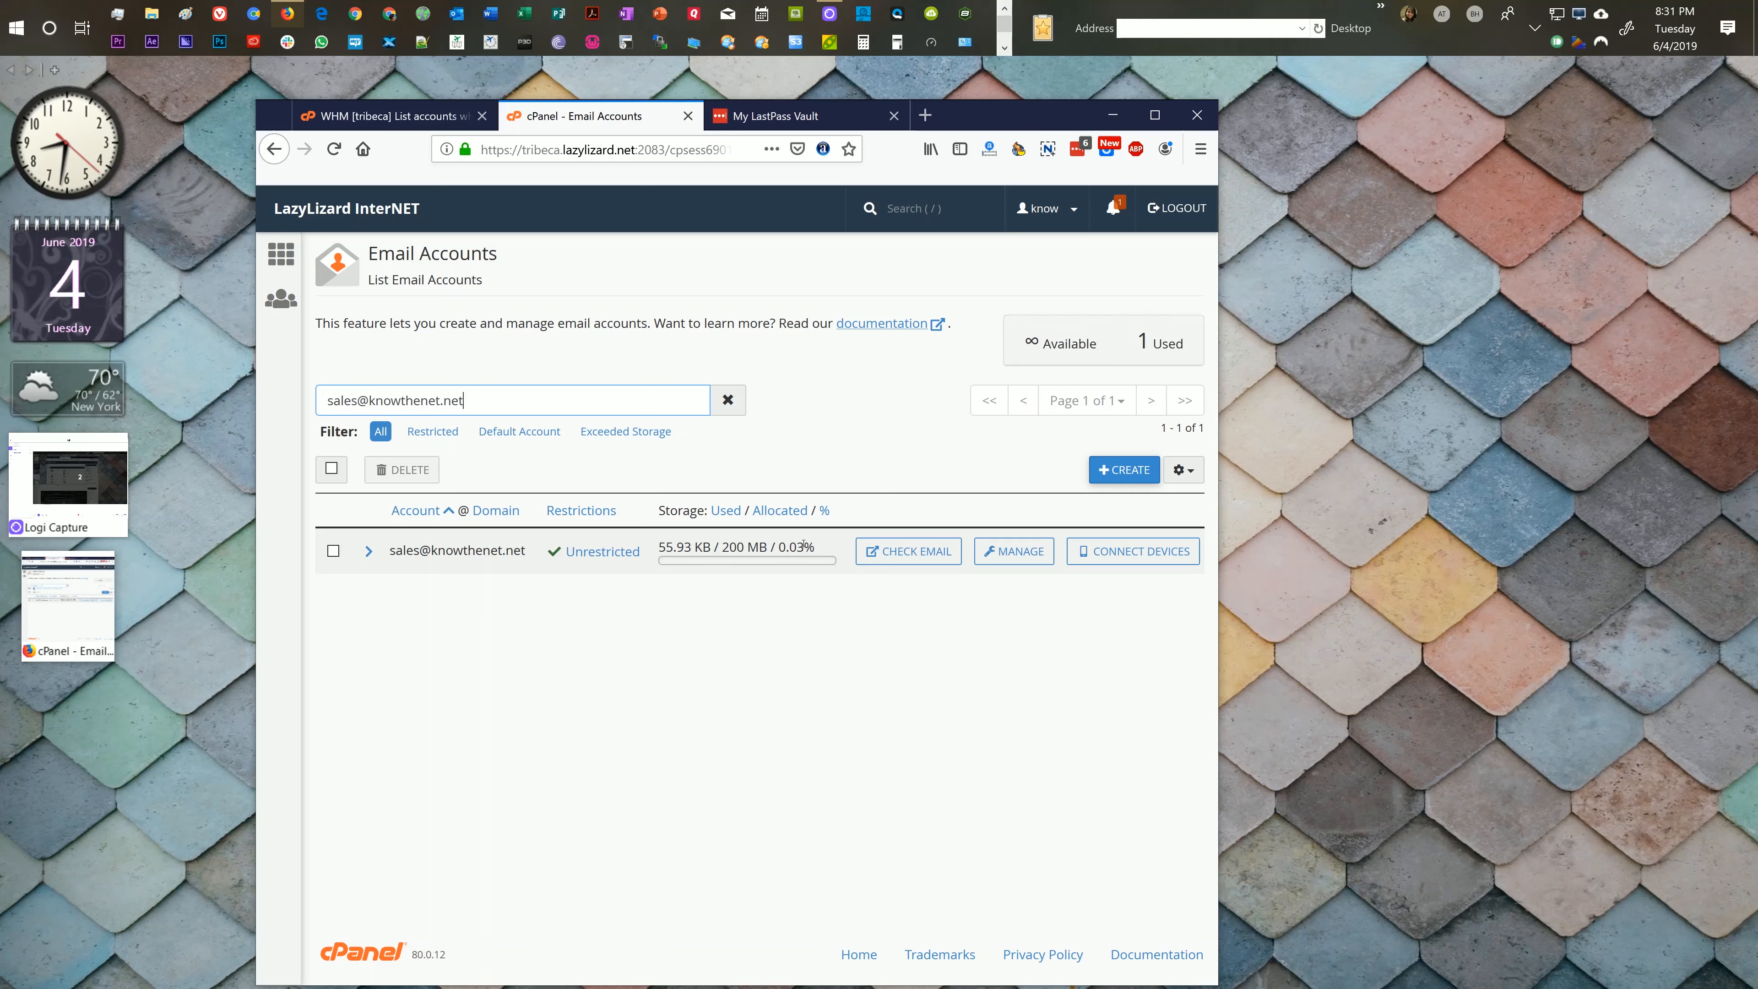
click(782, 323)
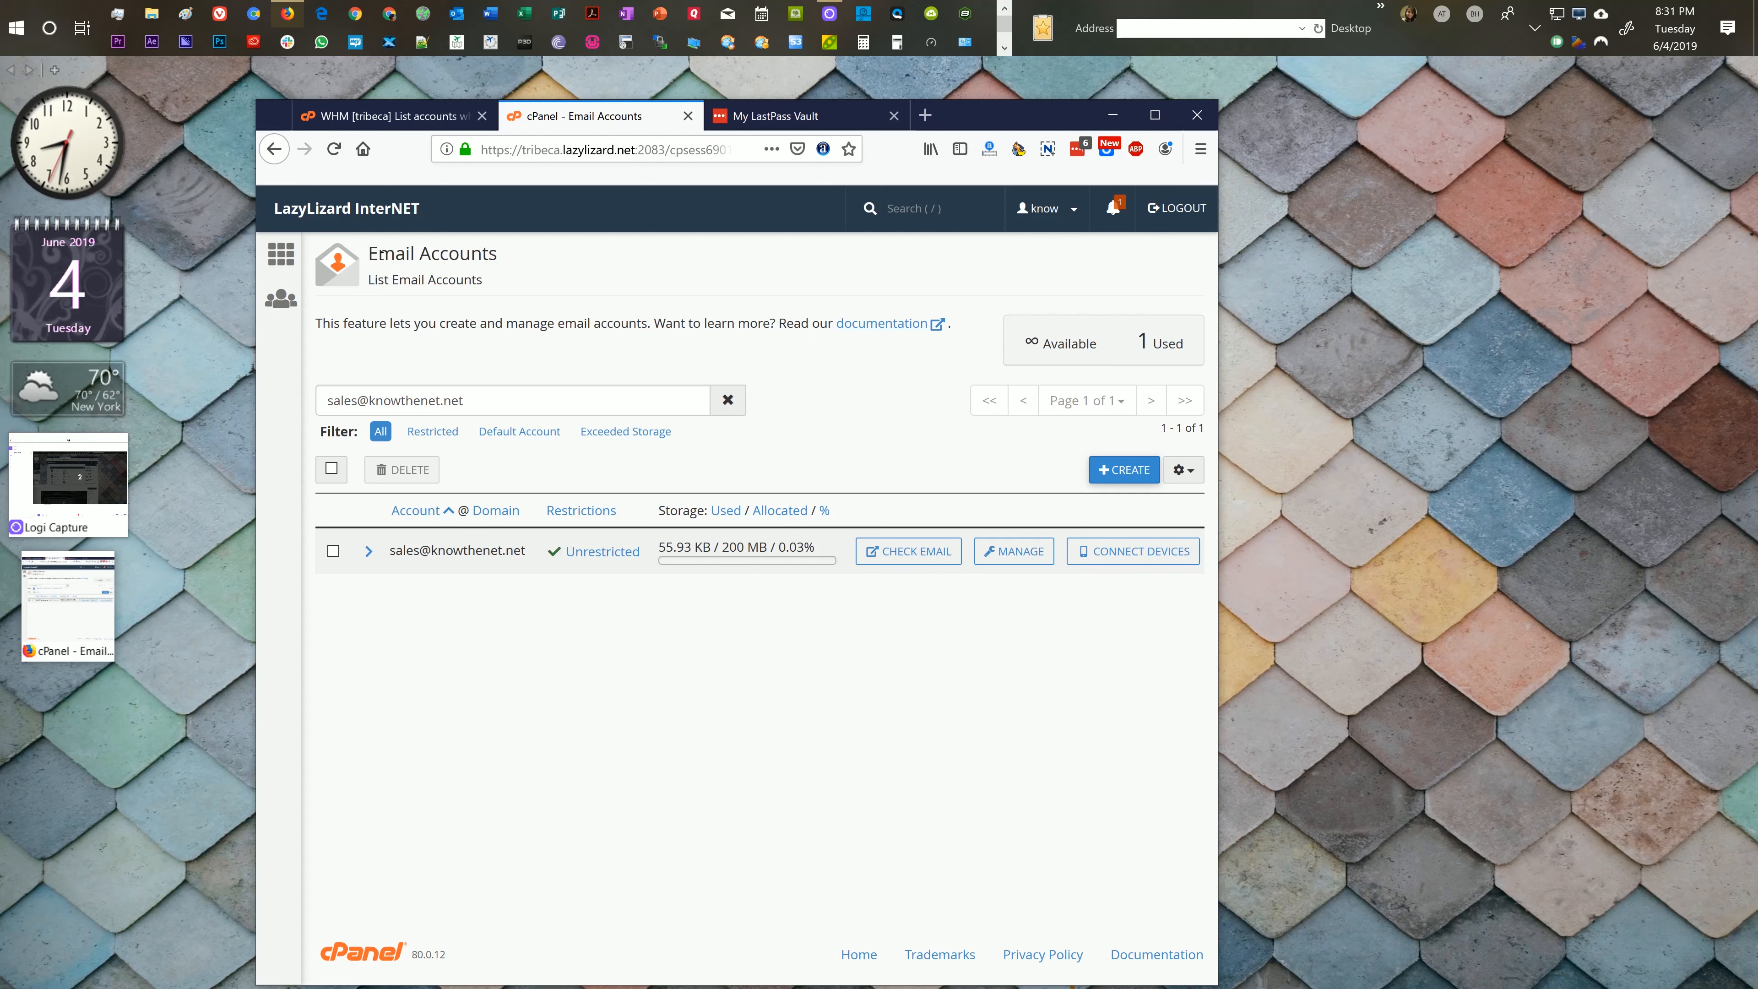
Step: Return to the cPanel home page, open Forwarders, then go back from Add Forwarder
click(282, 254)
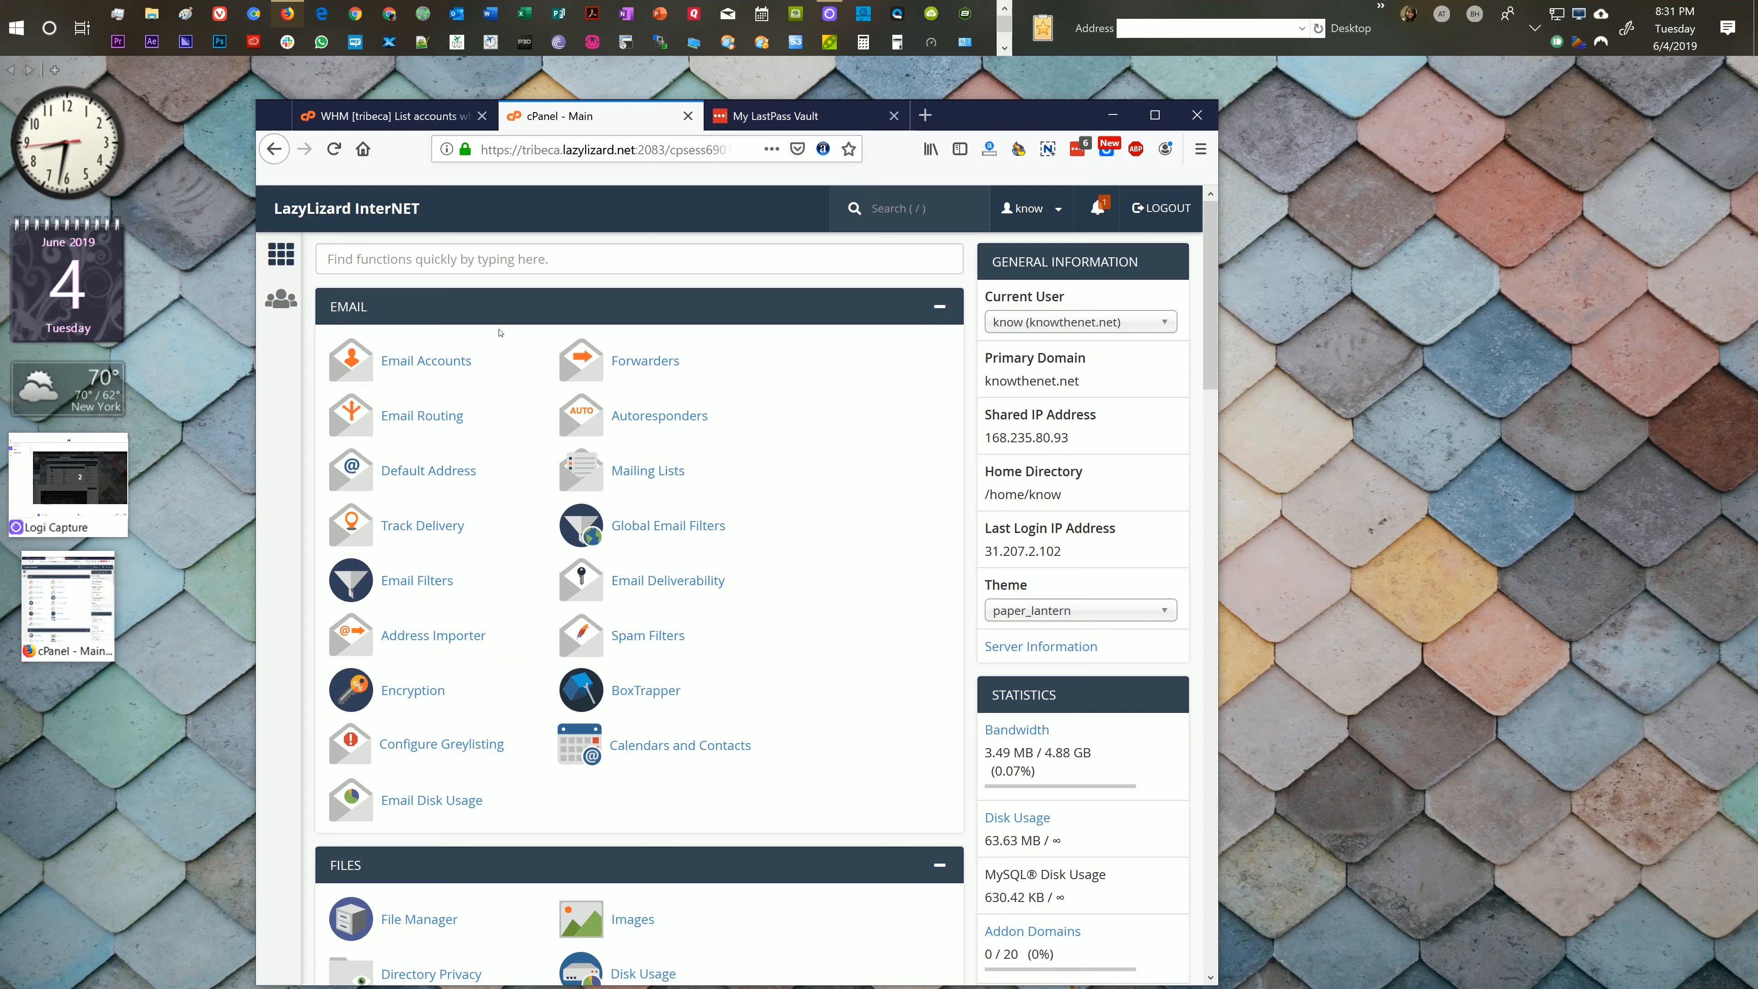
click(633, 364)
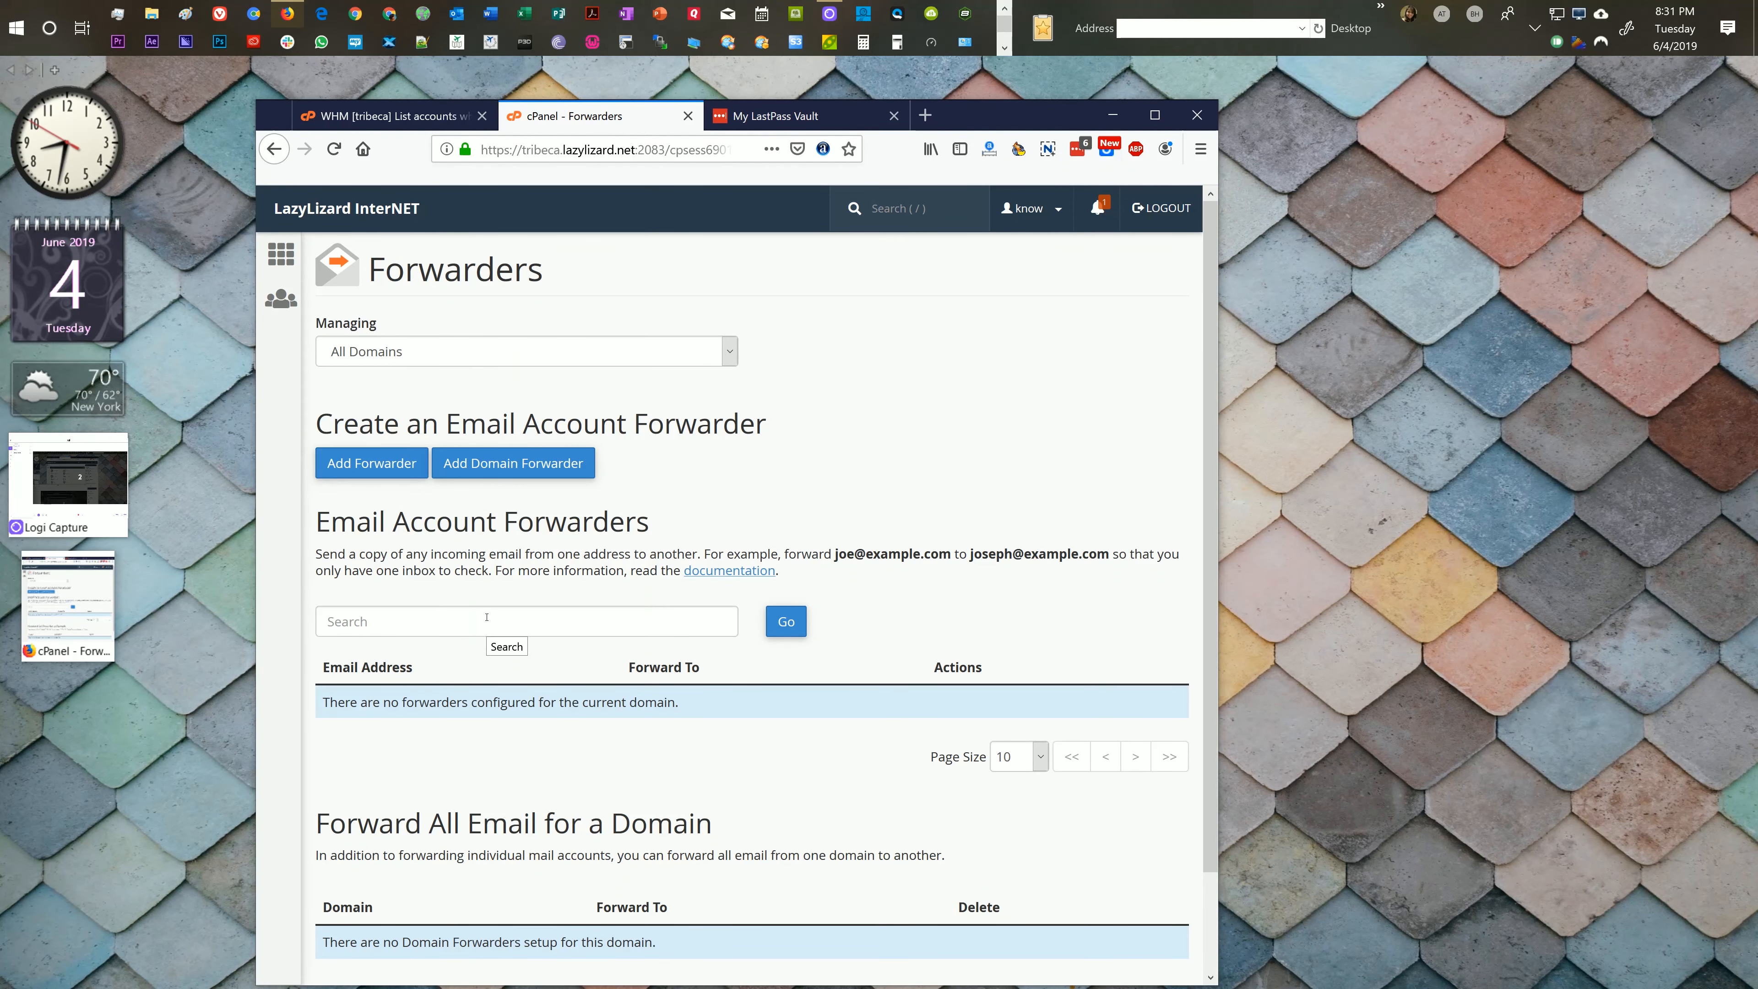
scroll(515, 574, down, 2)
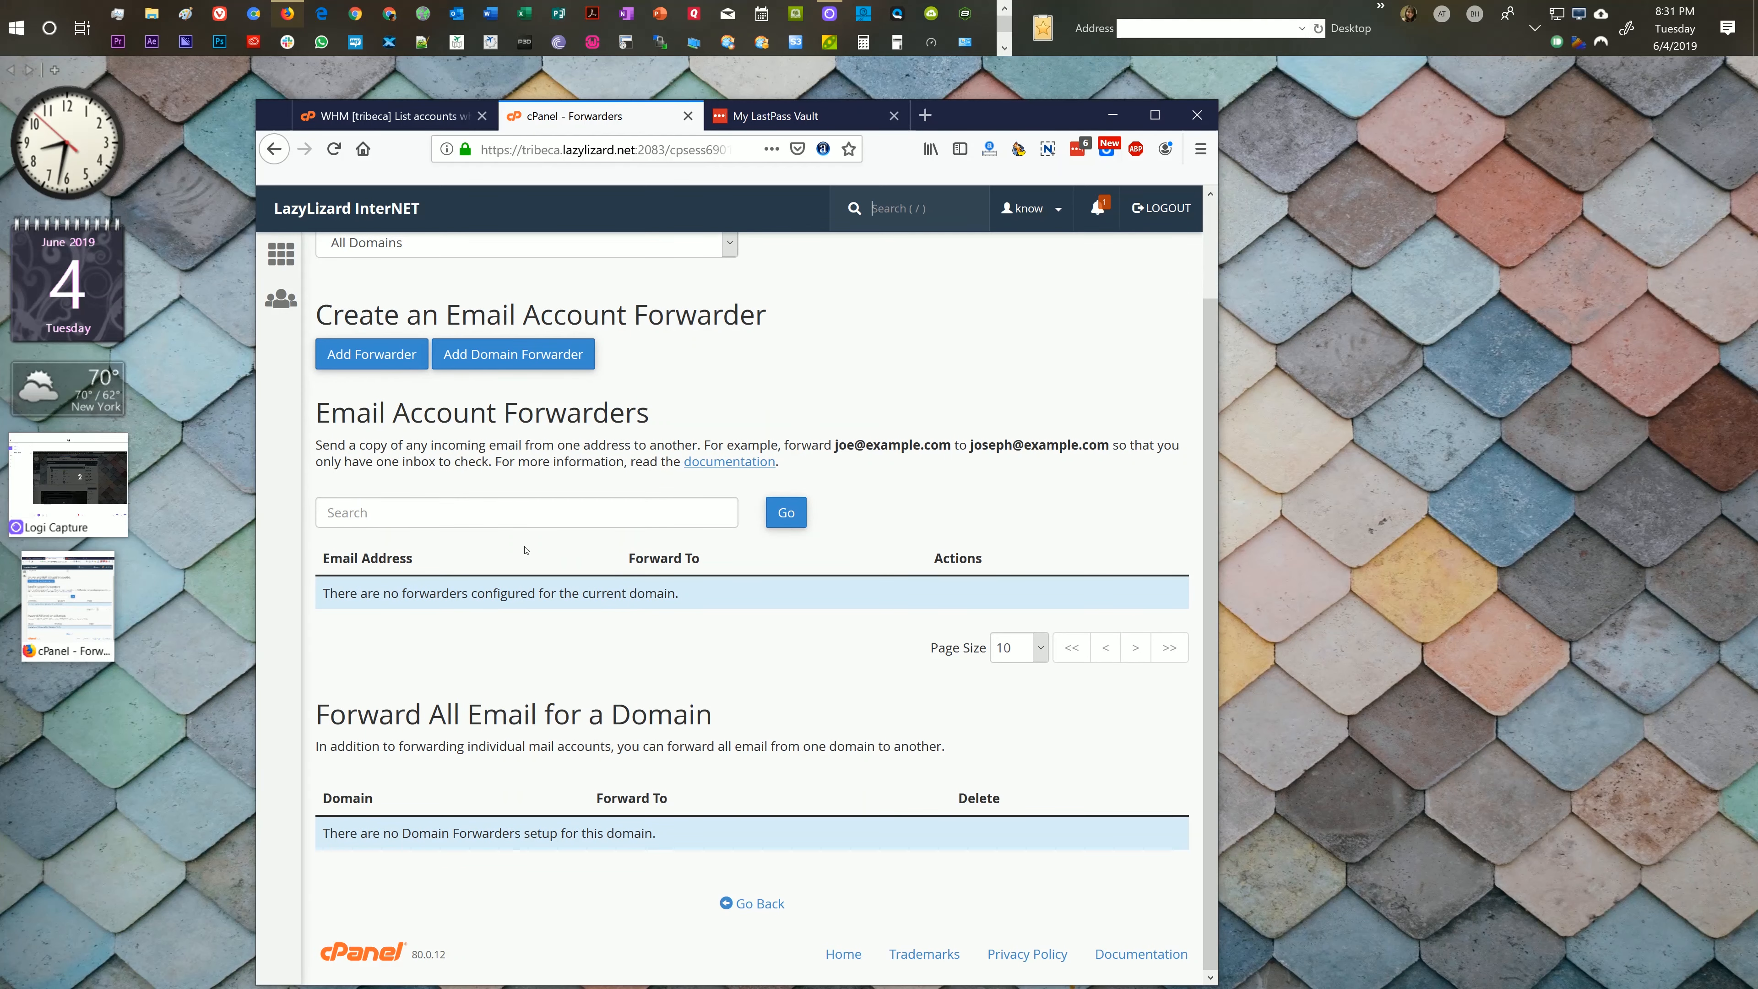
scroll(421, 441, up, 2)
click(421, 442)
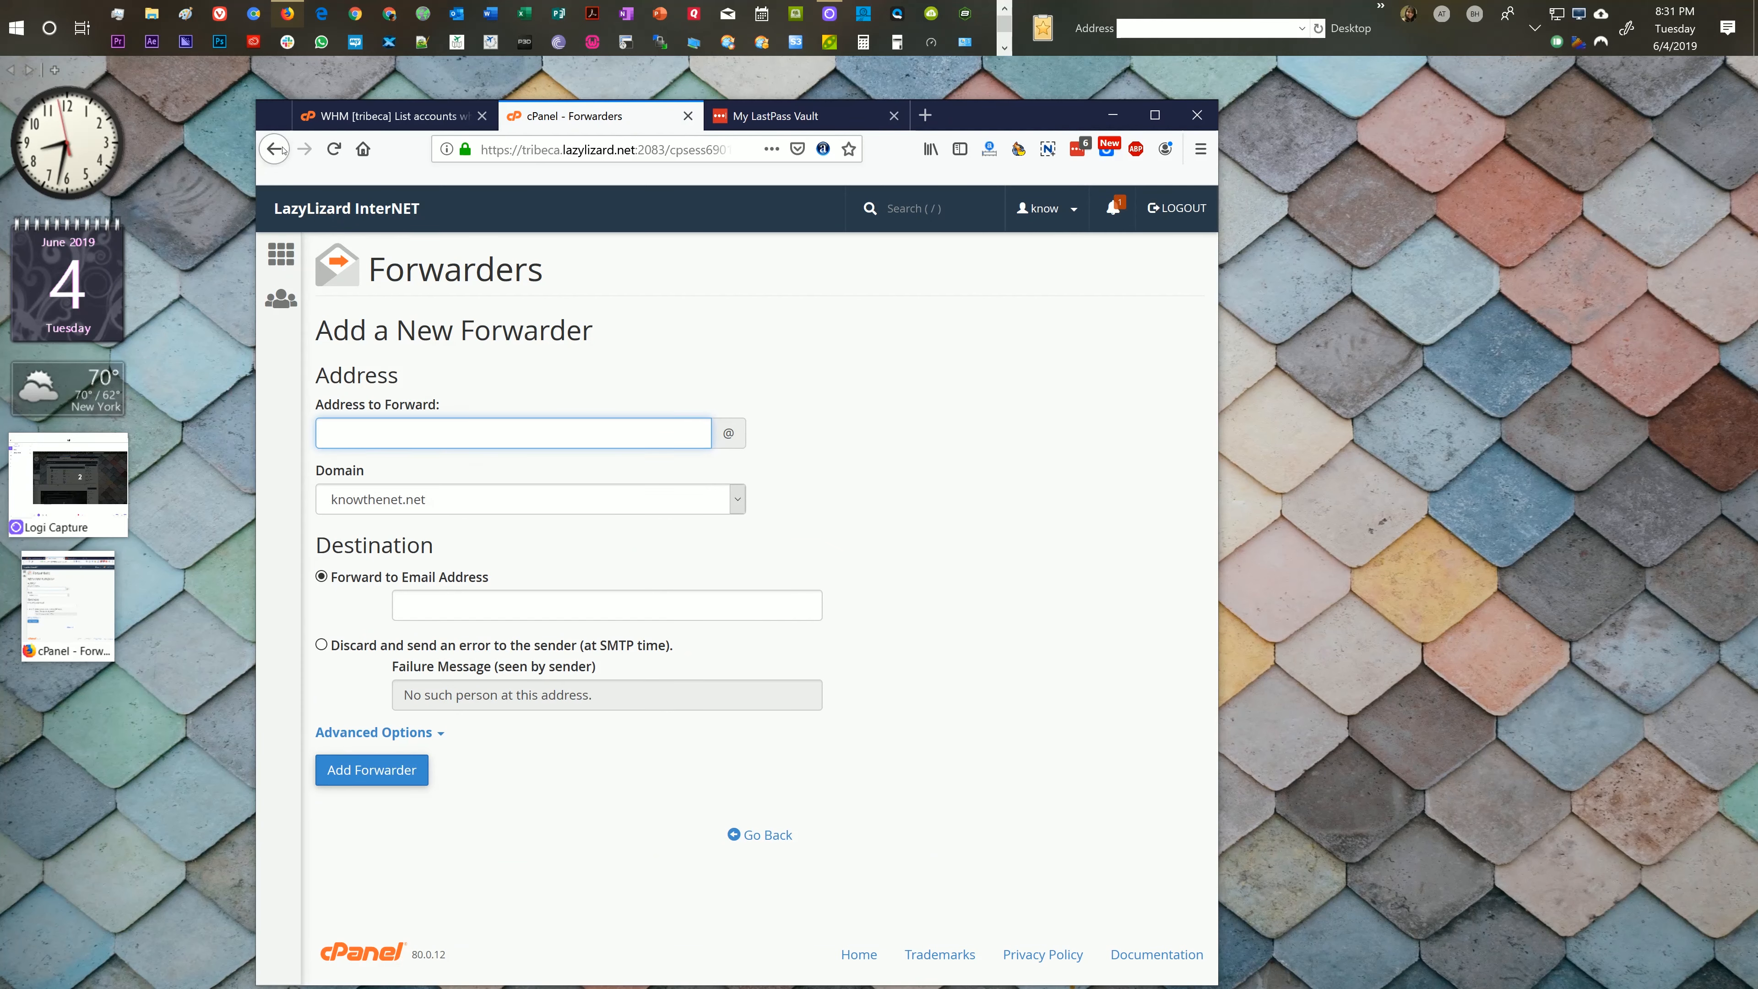
key(alt+Left)
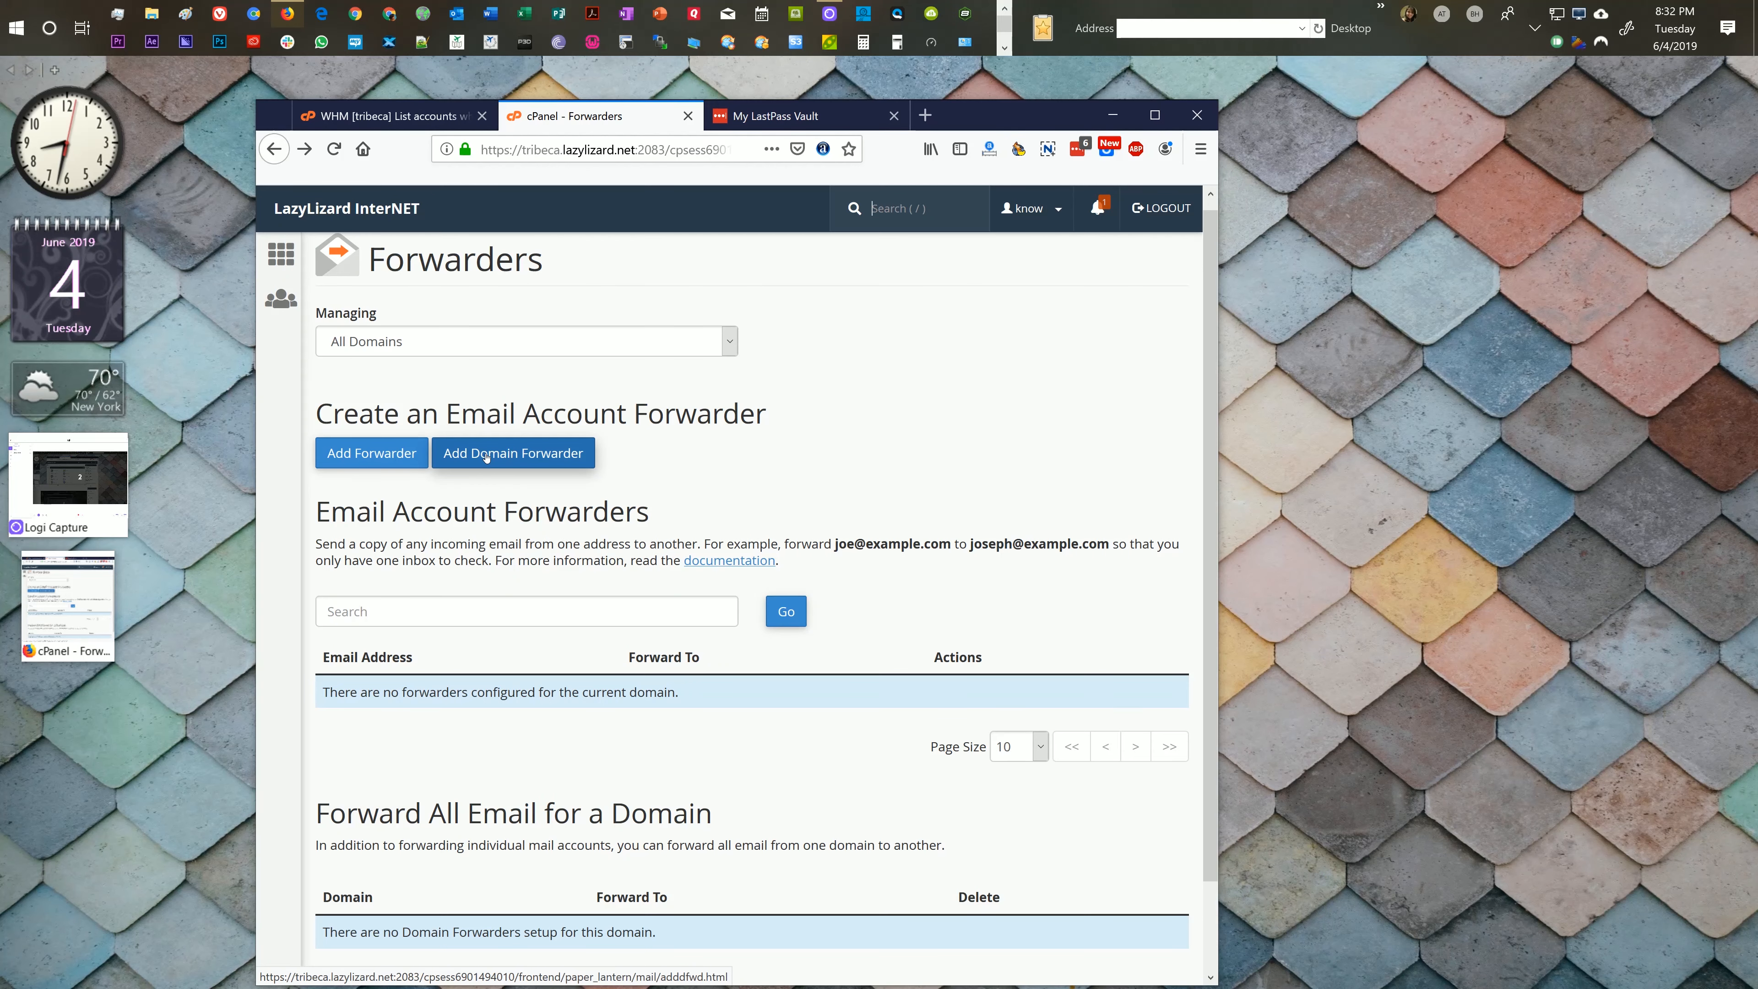
click(487, 455)
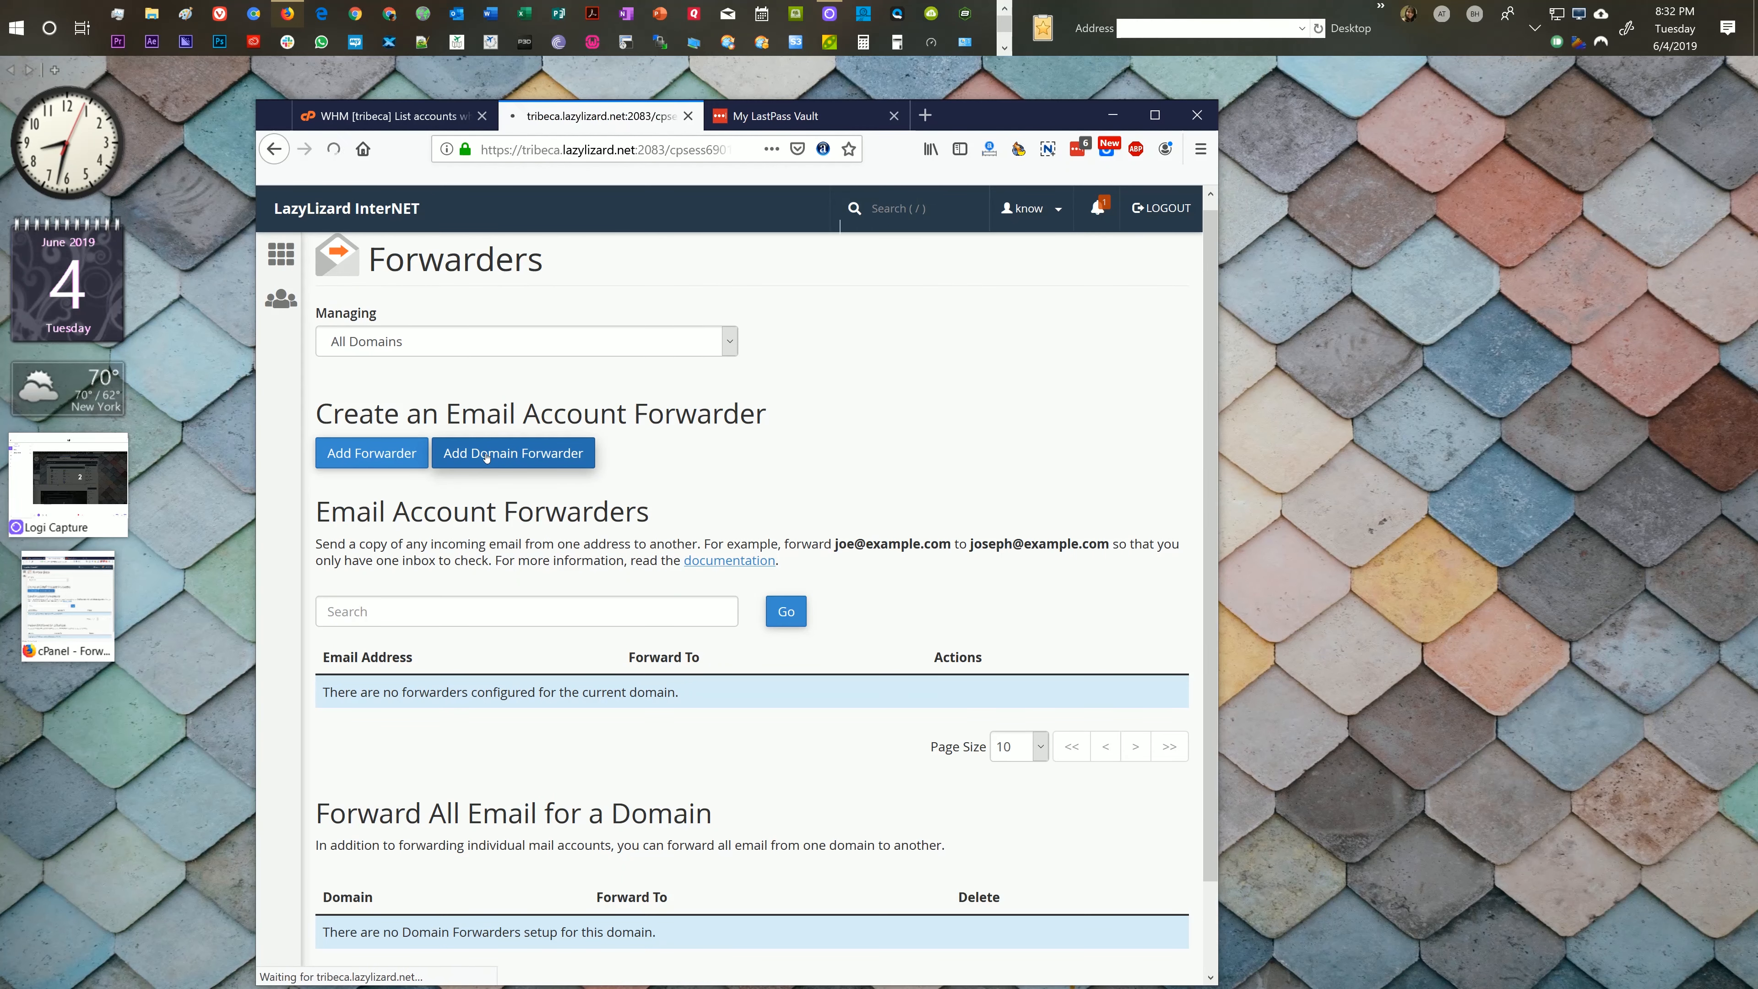
click(508, 450)
click(415, 479)
click(712, 448)
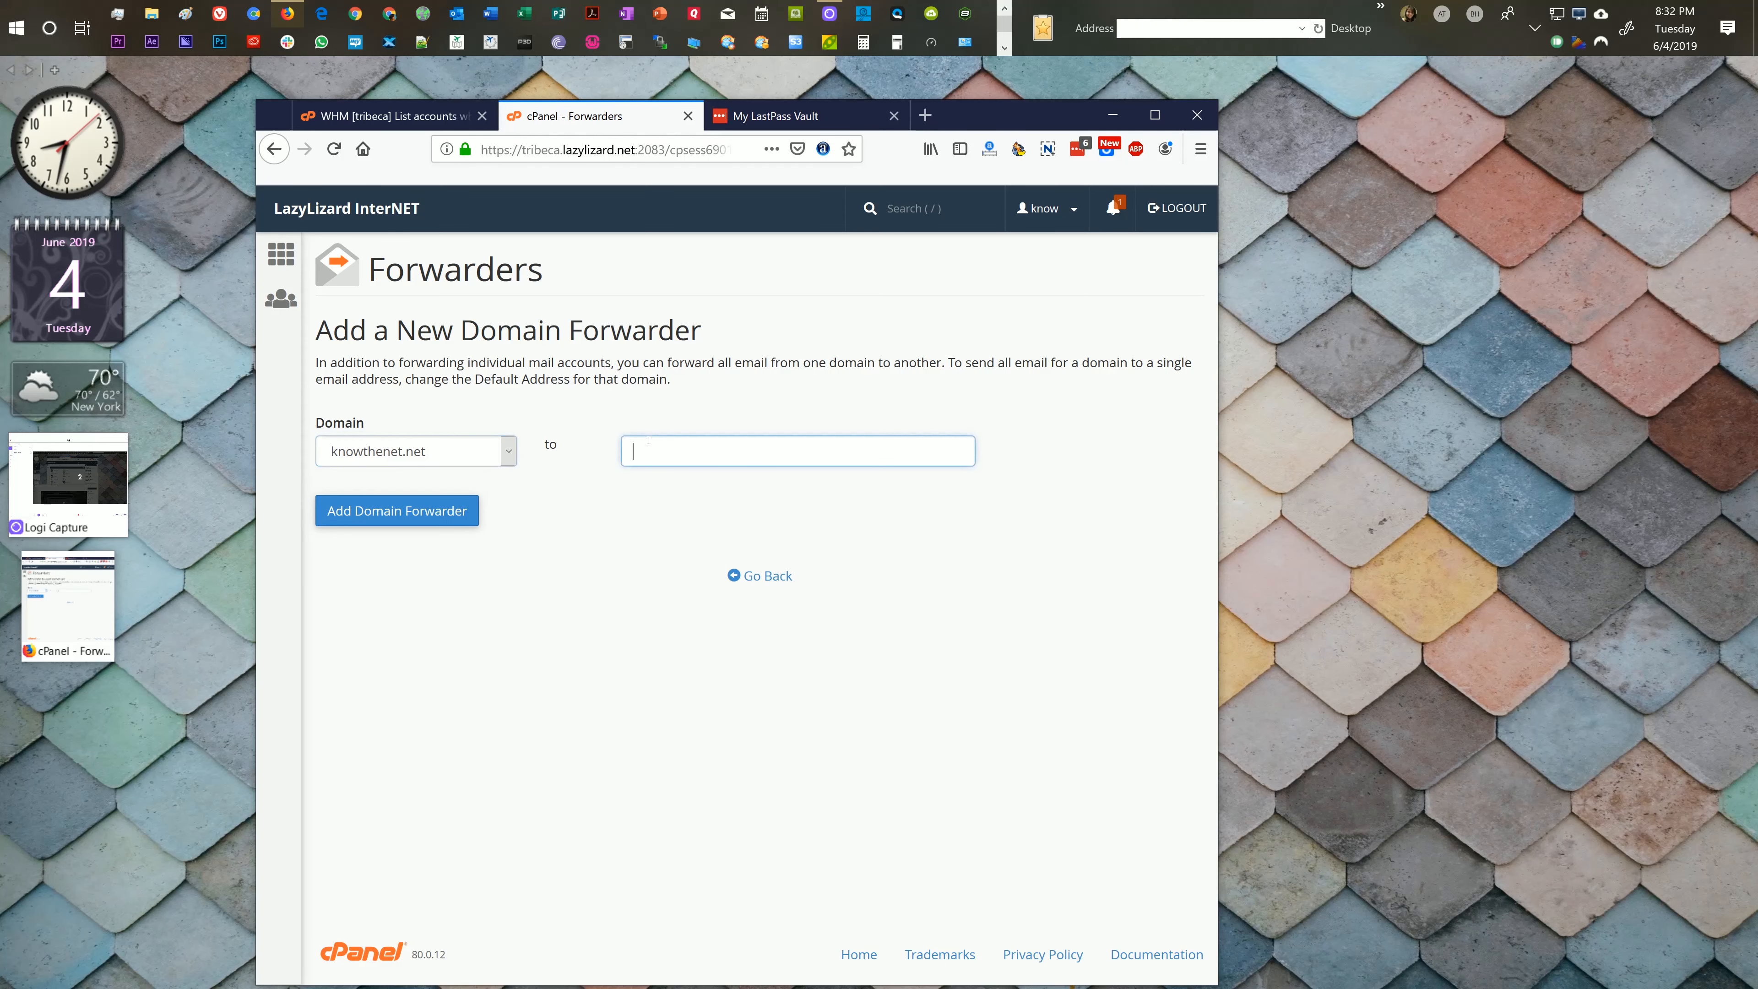
click(761, 577)
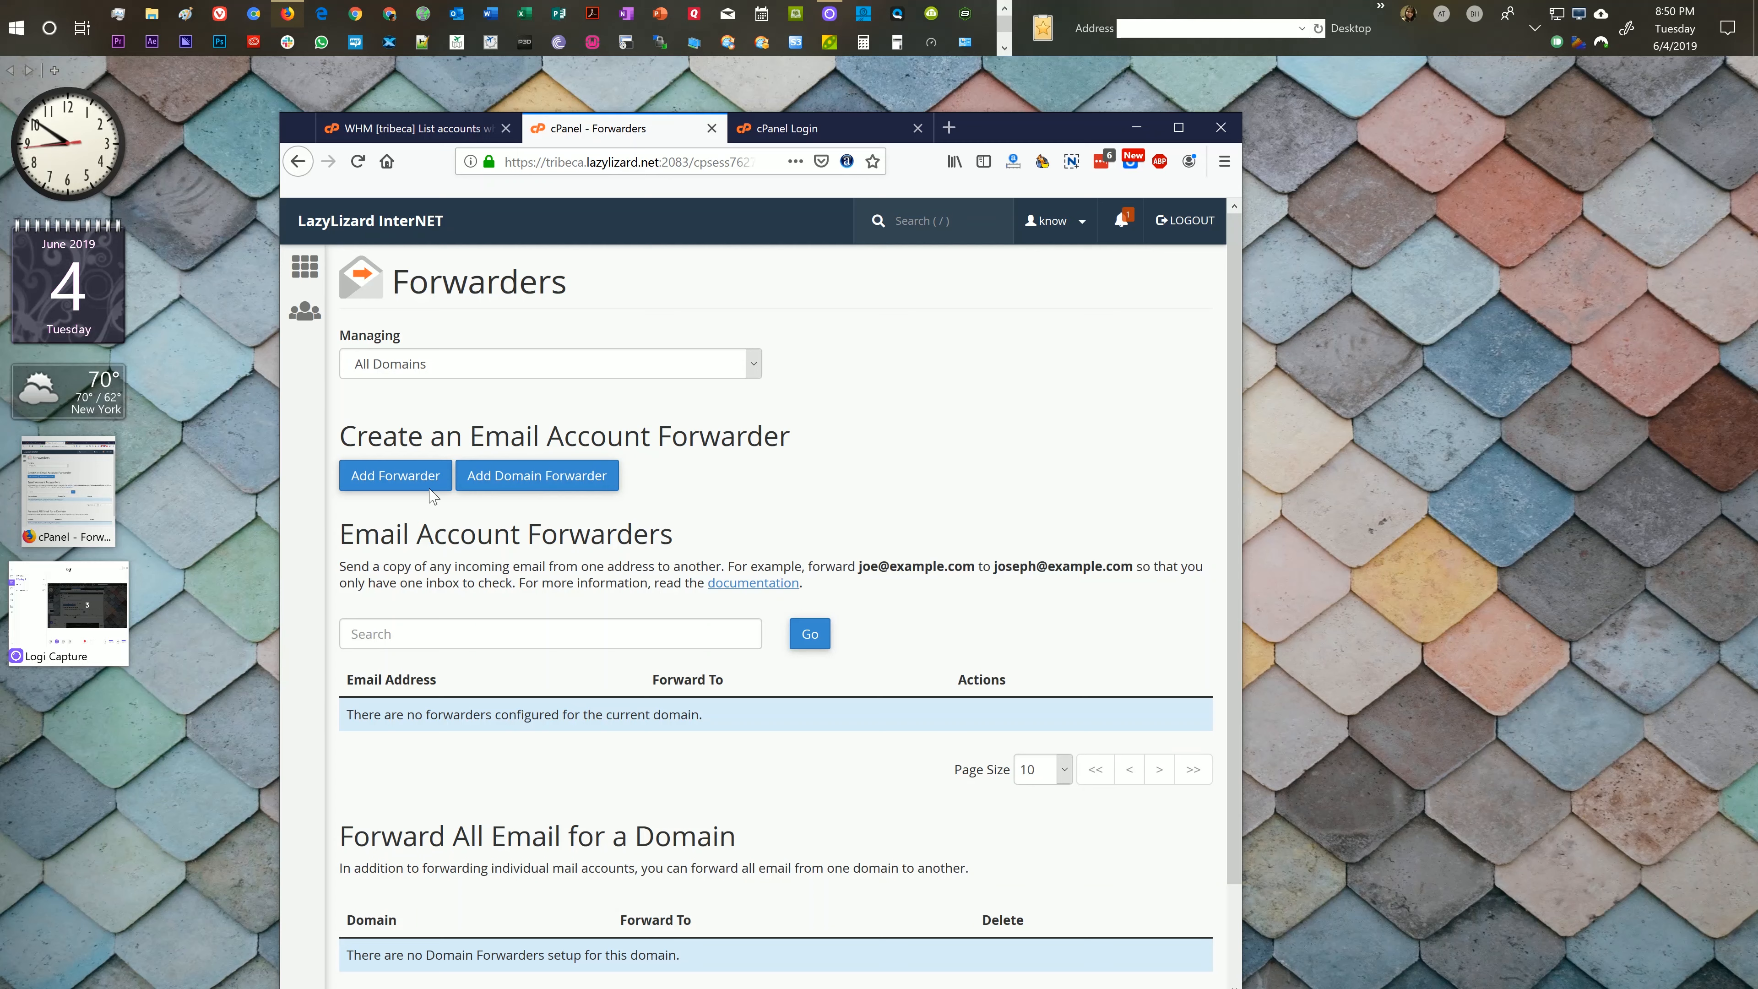
click(406, 482)
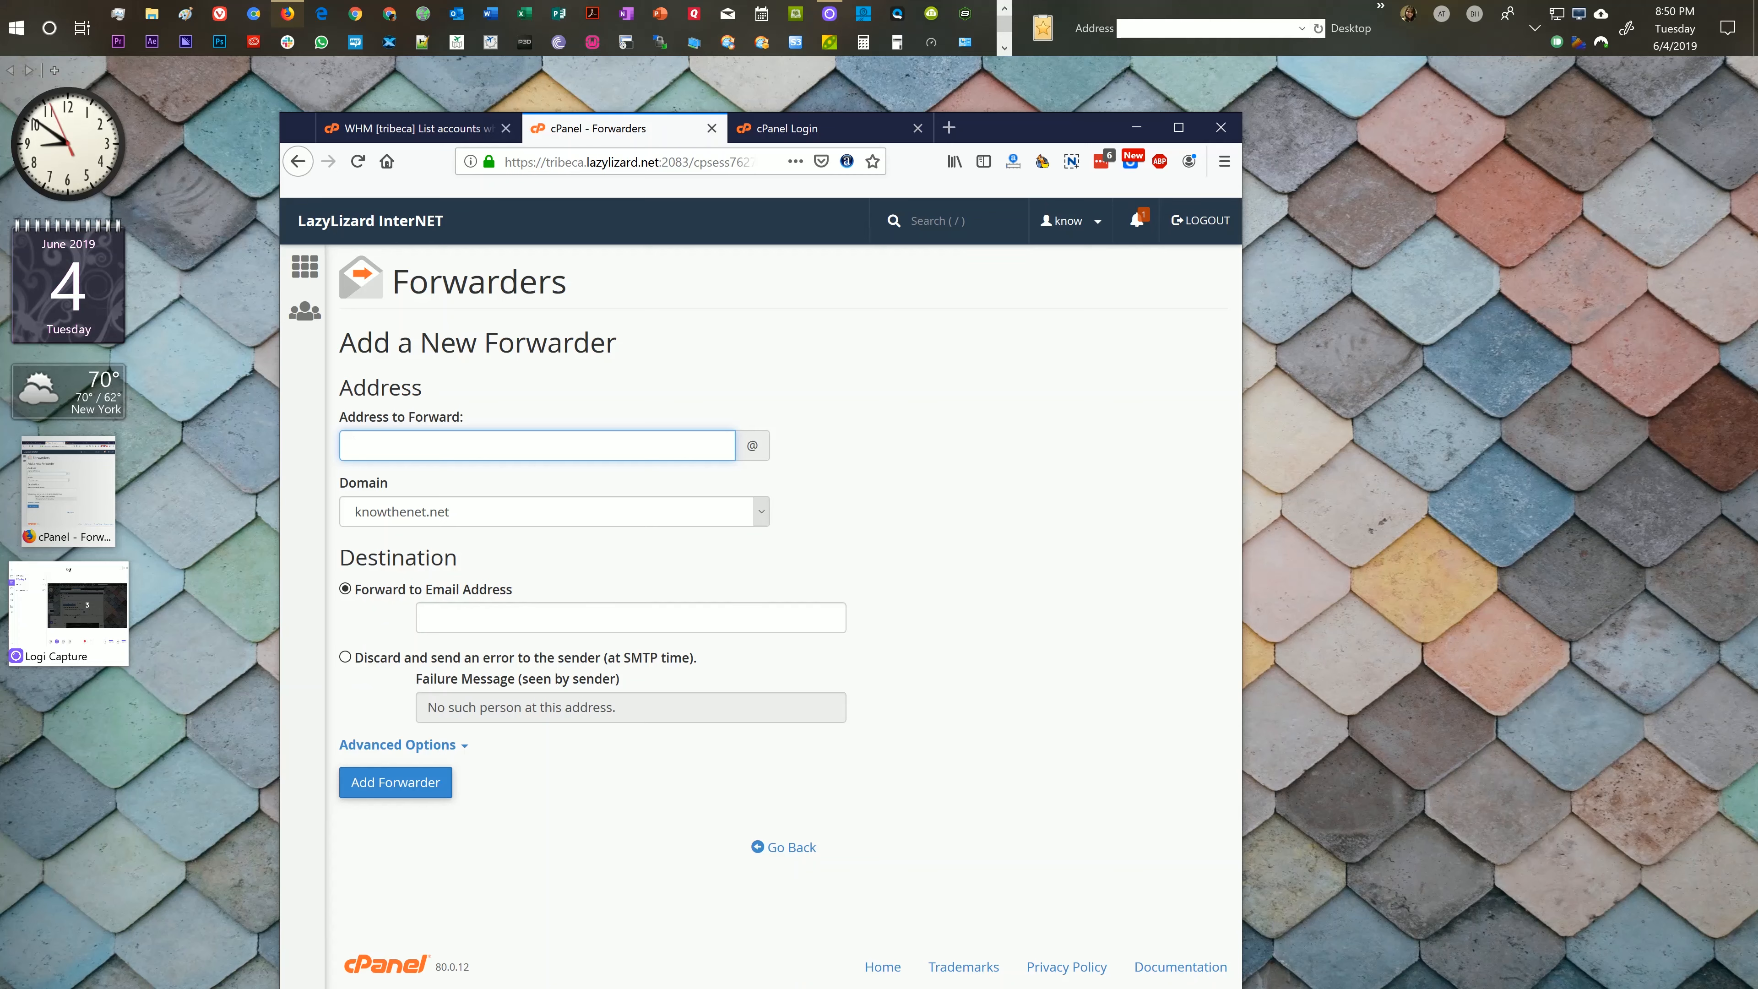
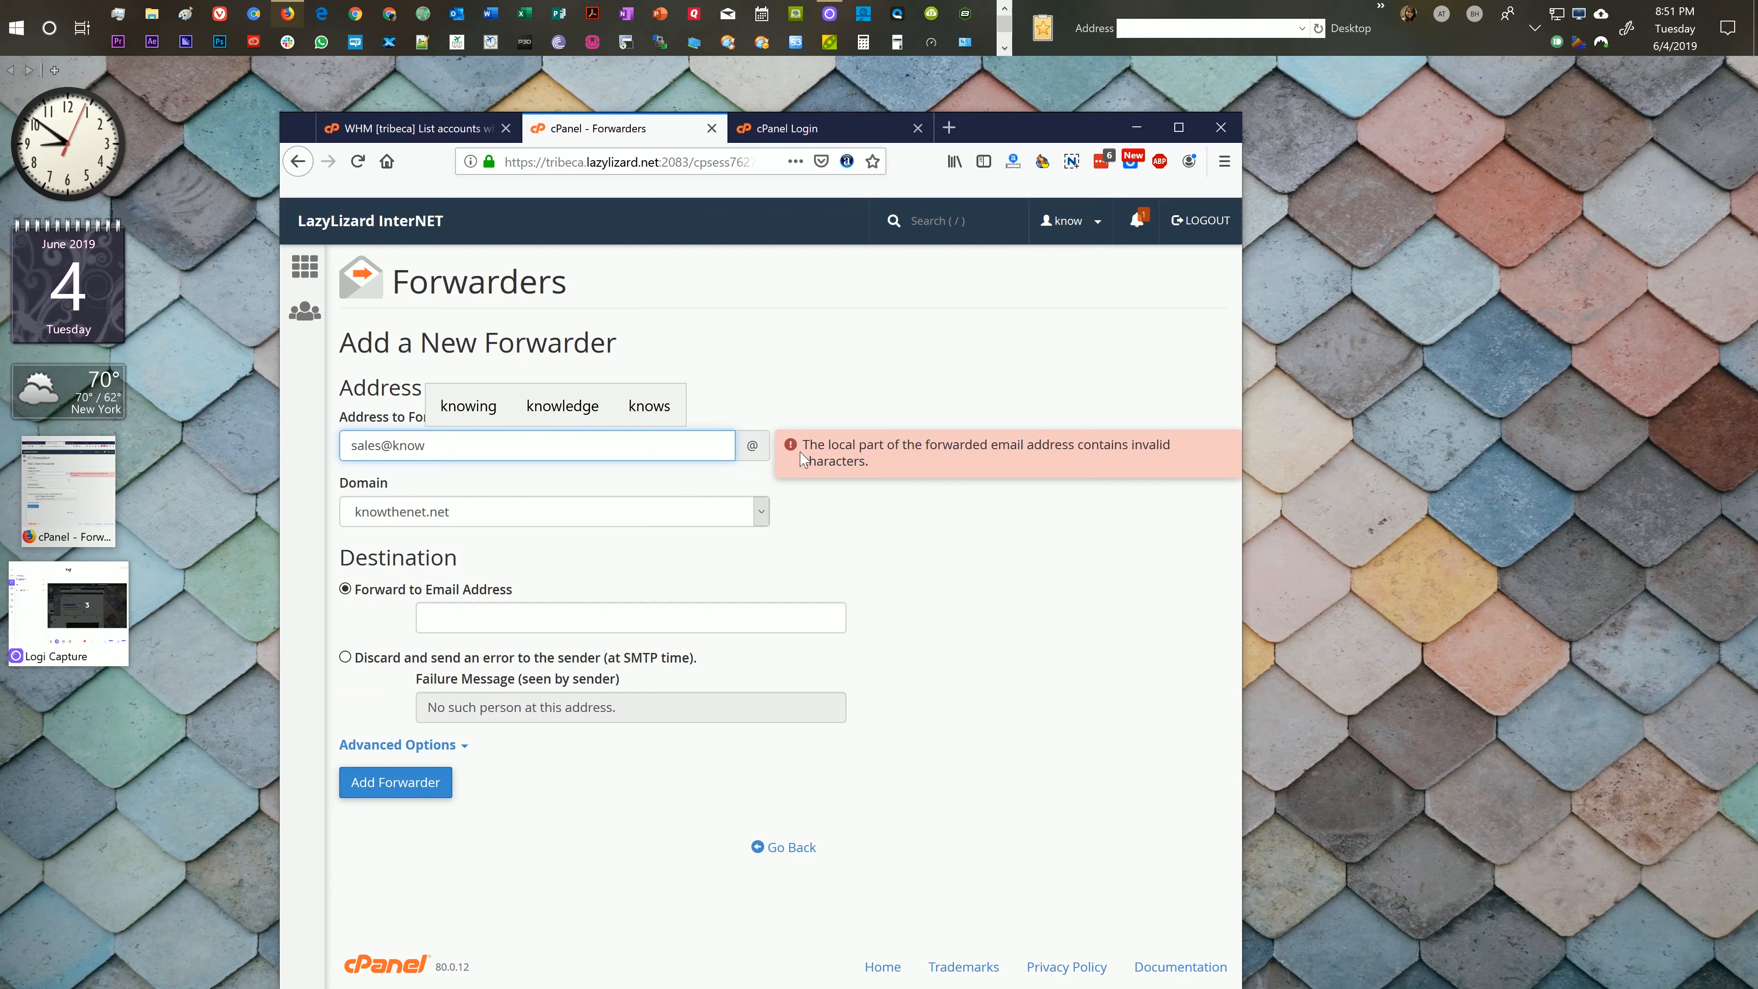
key(ctrl+shift+Left)
key(BackSpace)
key(BackSpace)
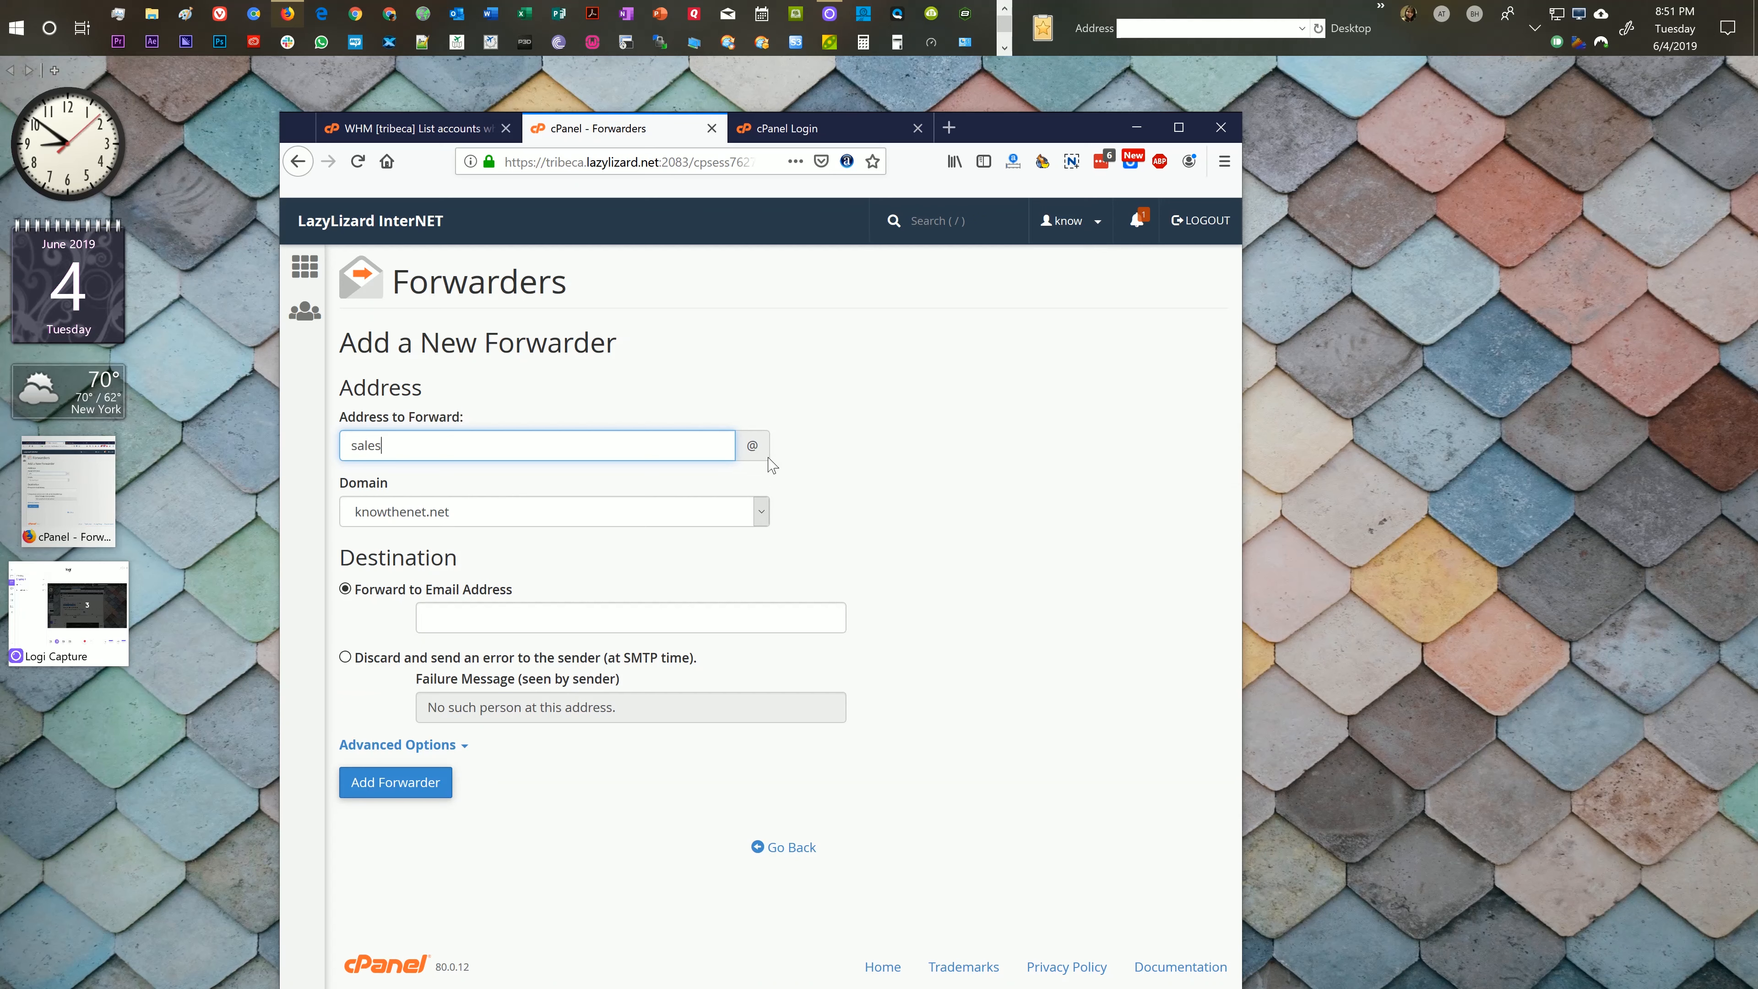
click(379, 516)
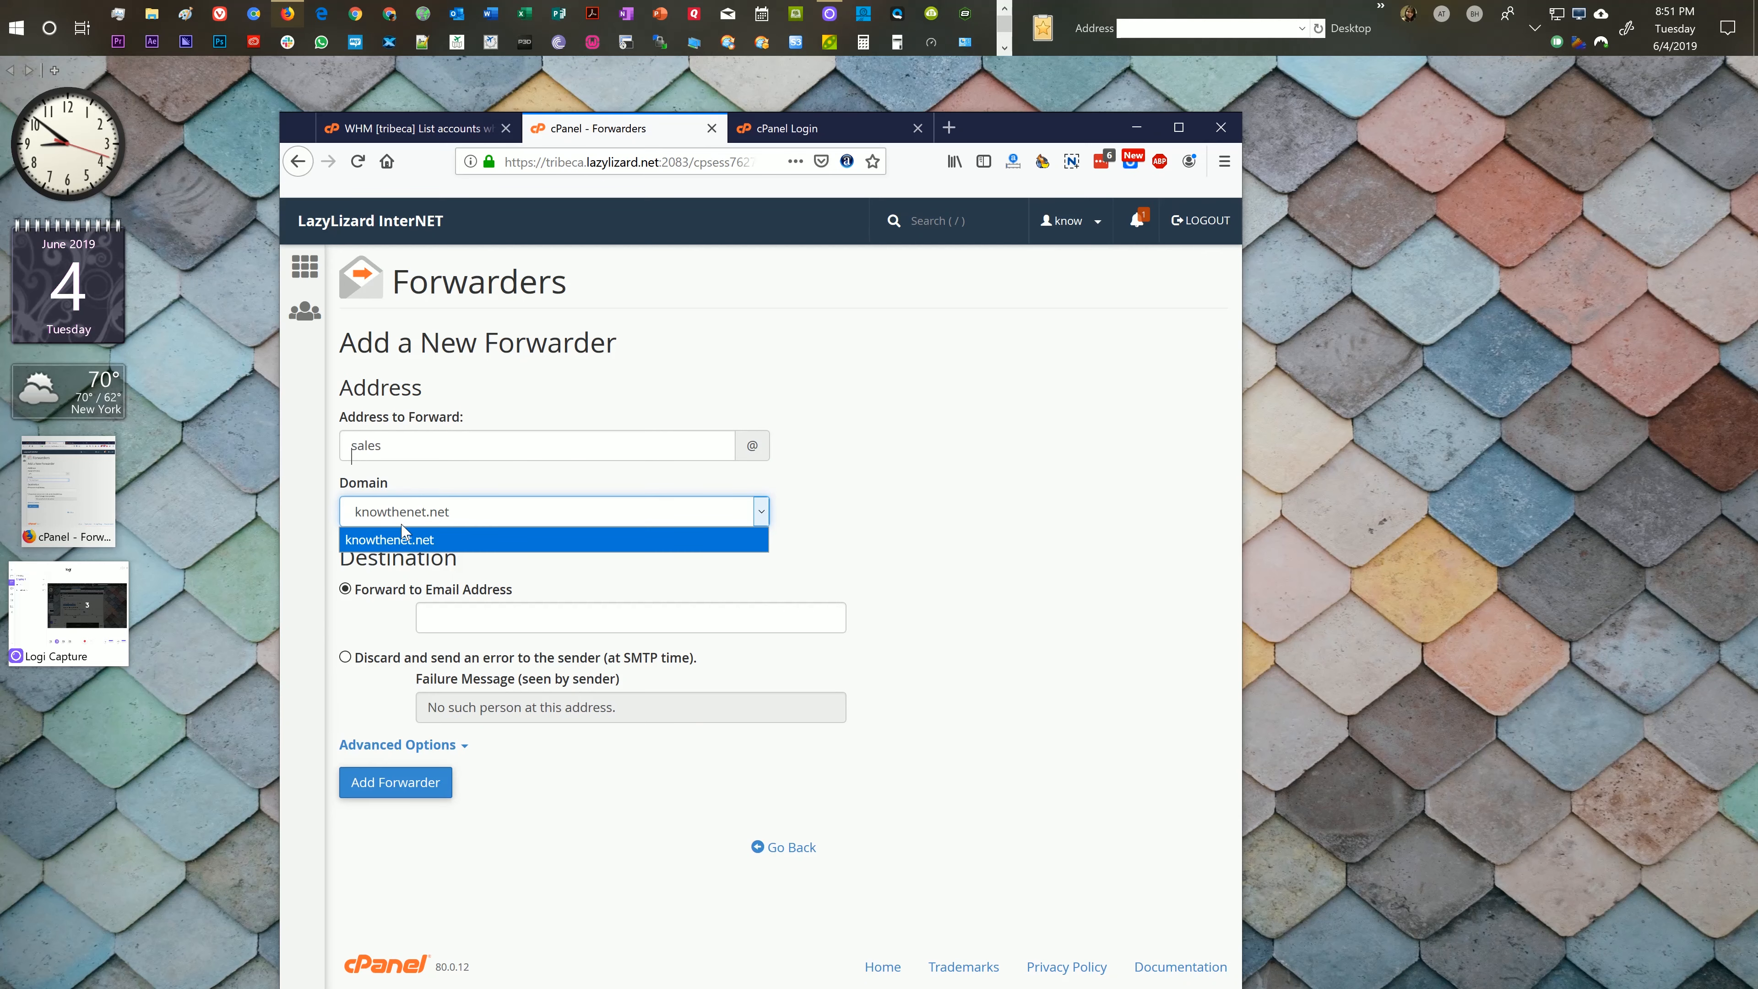
click(401, 507)
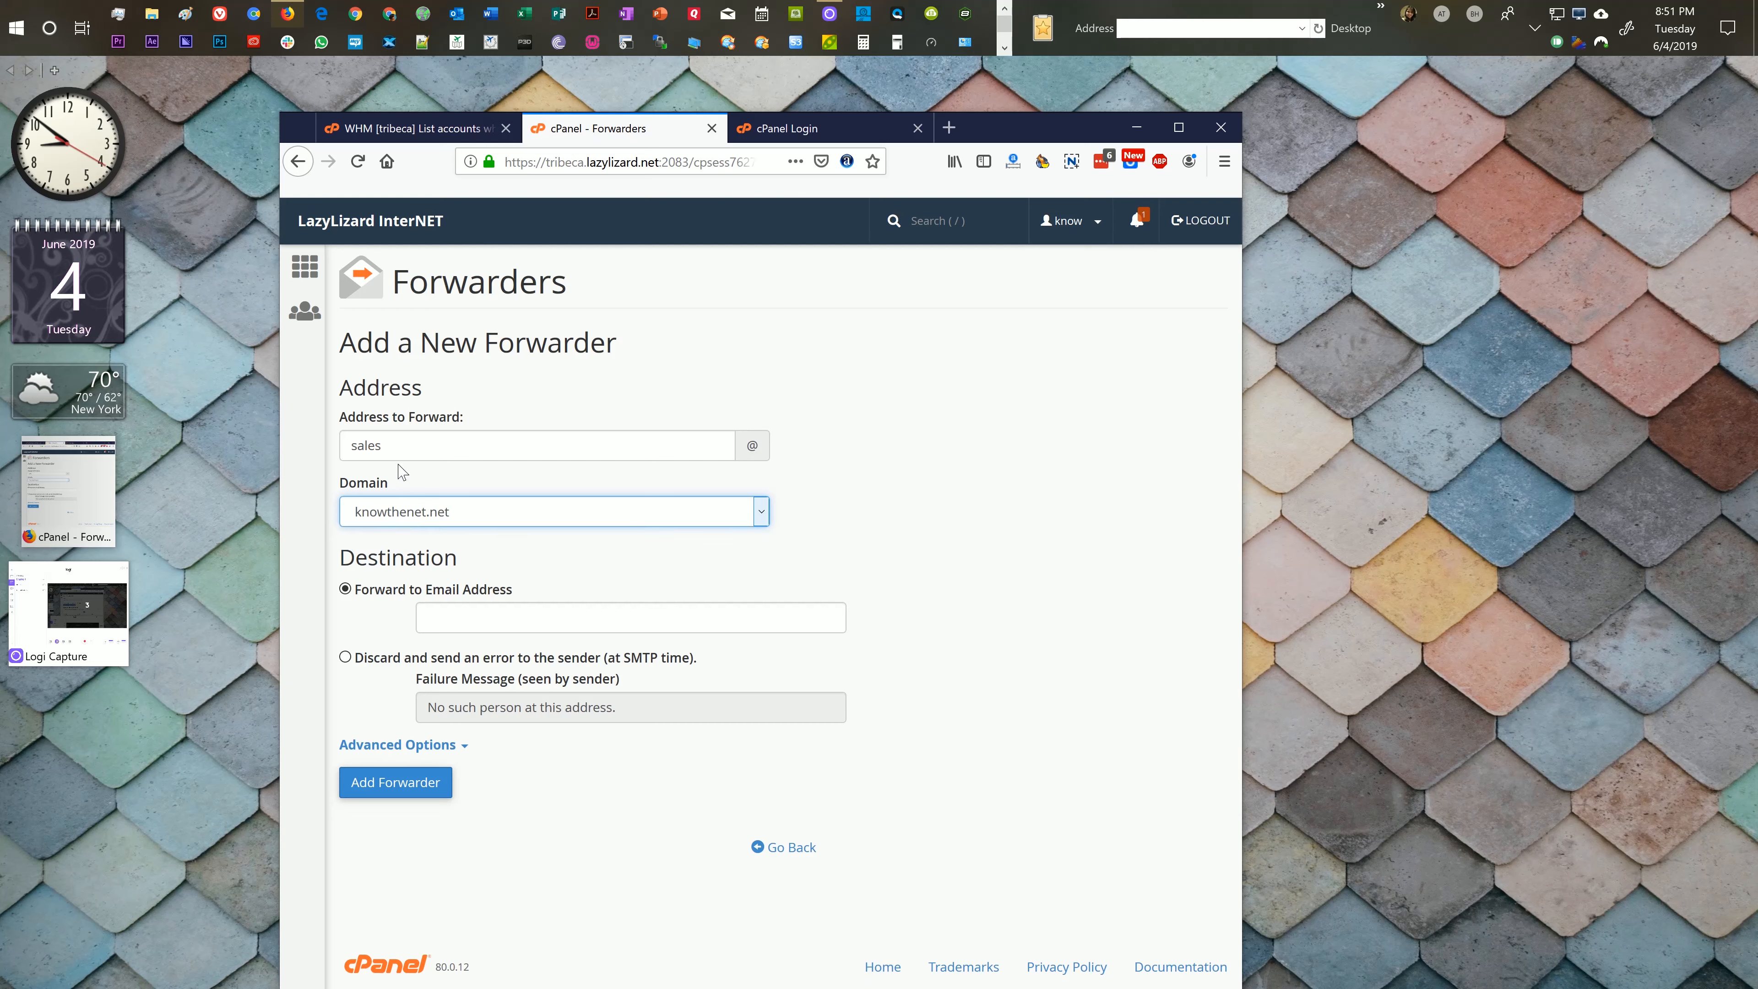
click(395, 447)
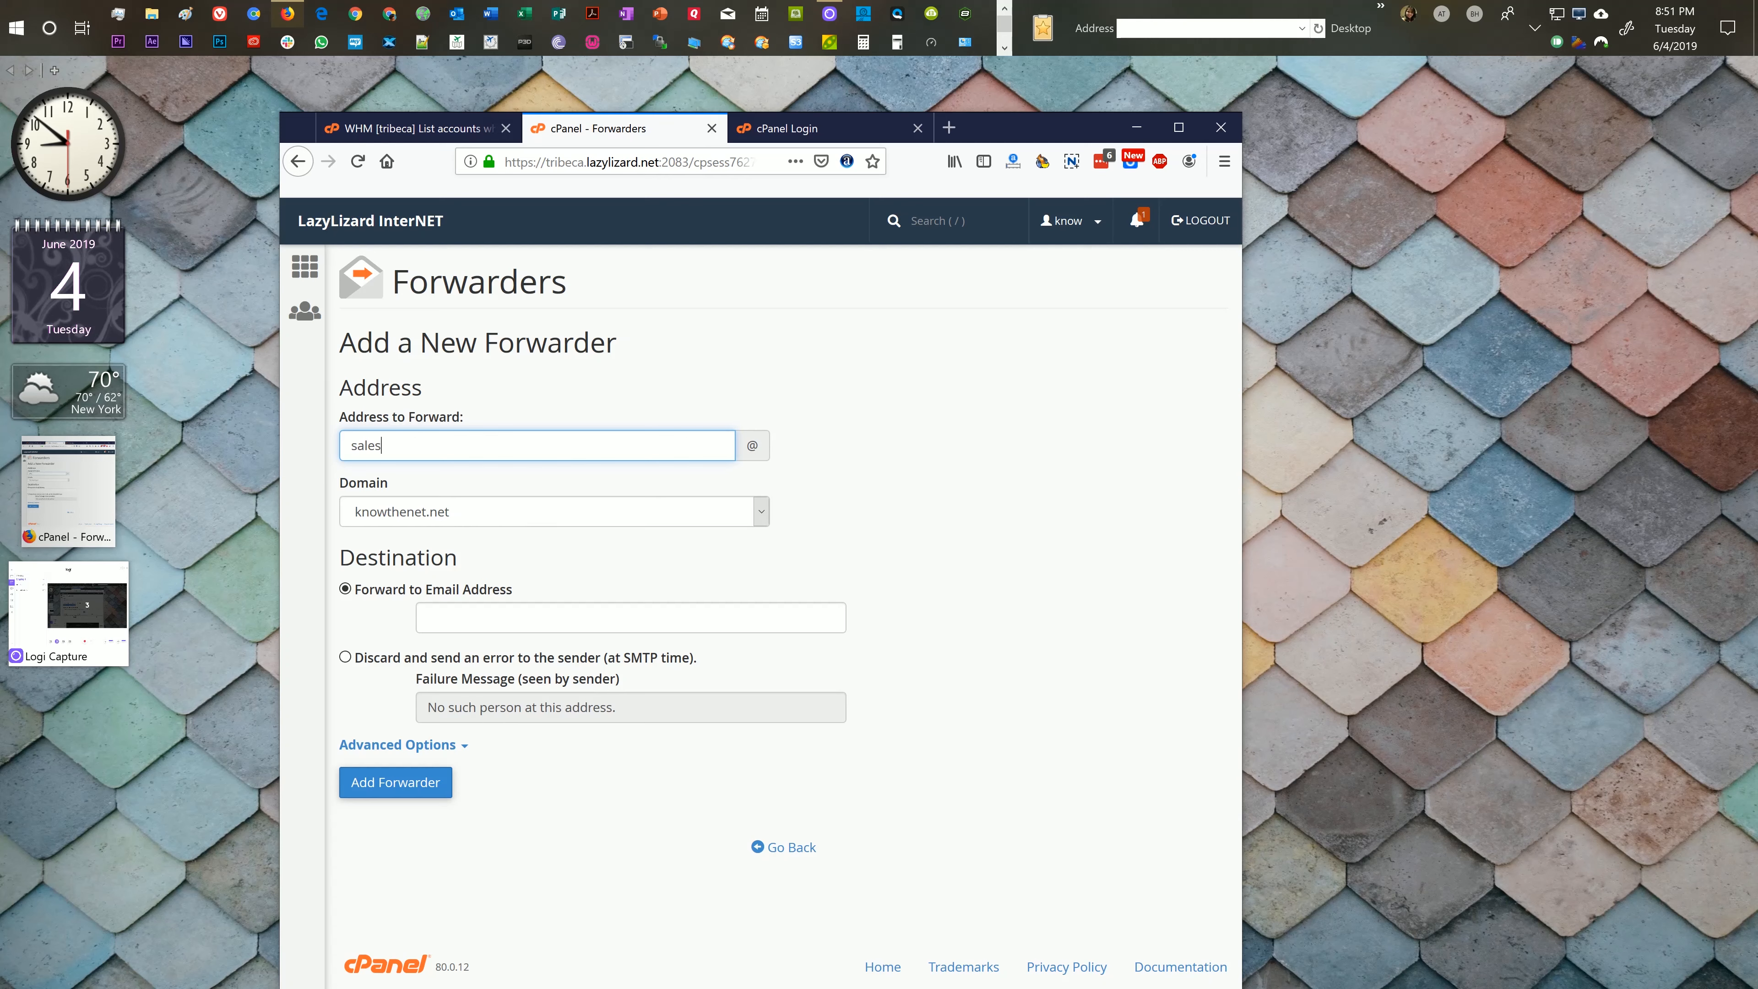
click(428, 617)
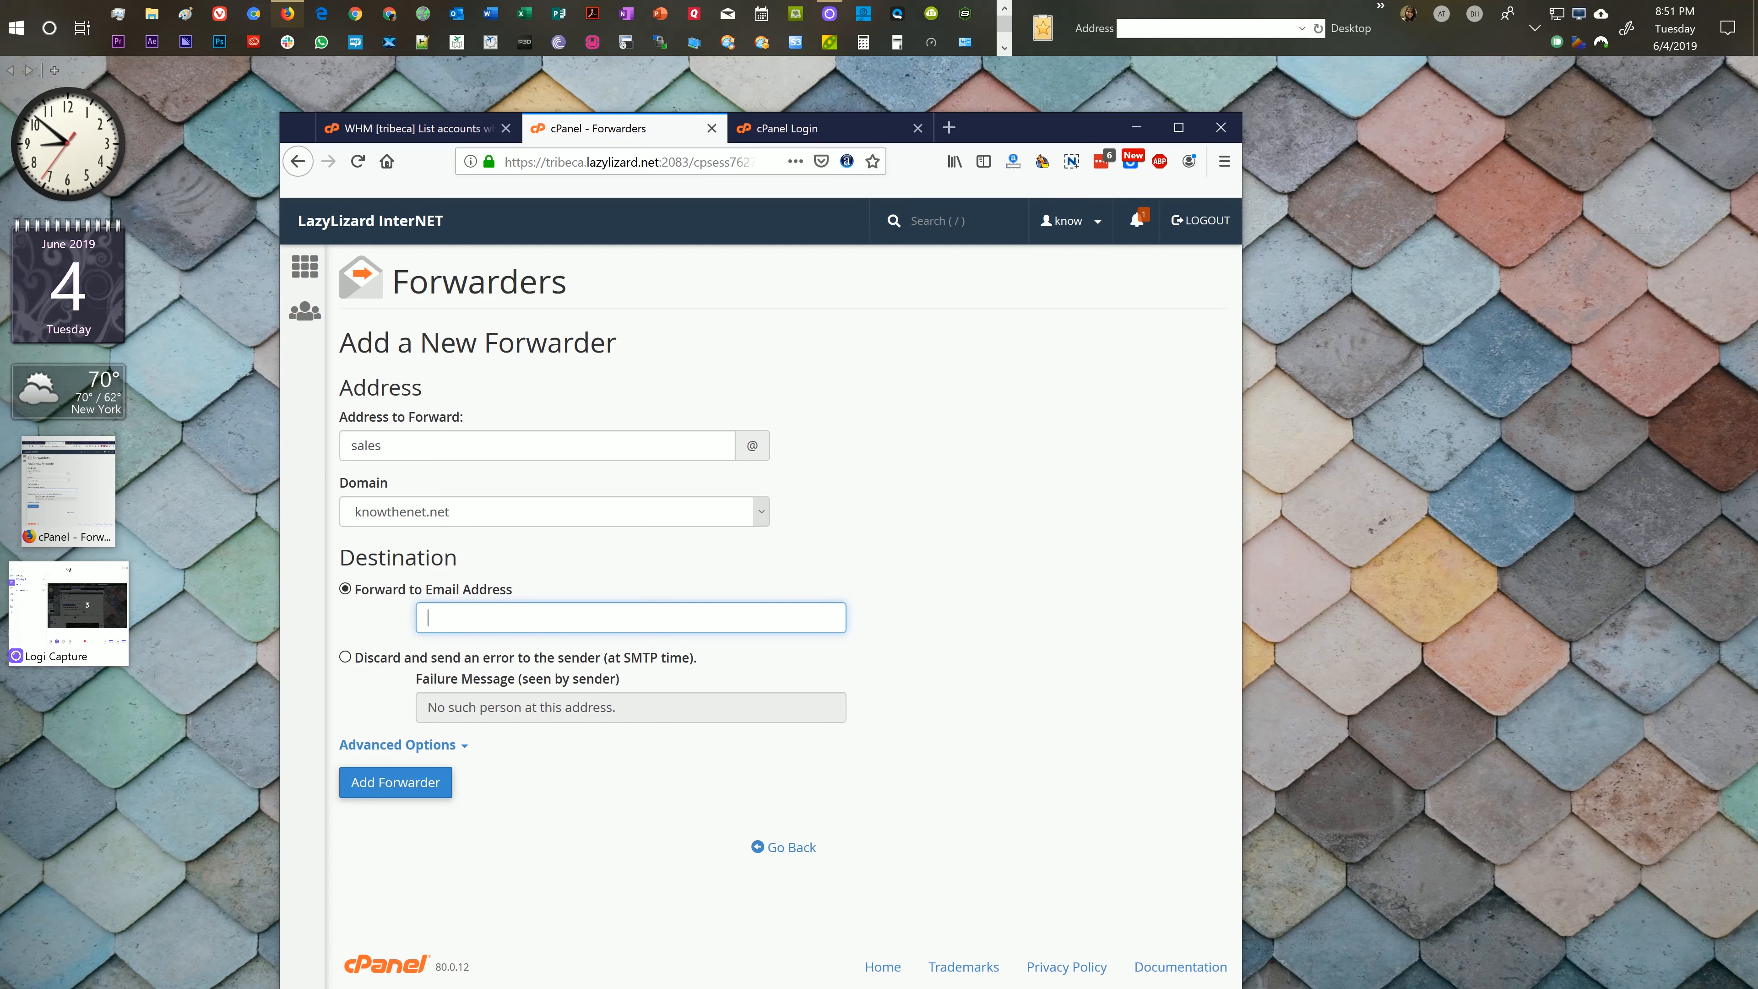
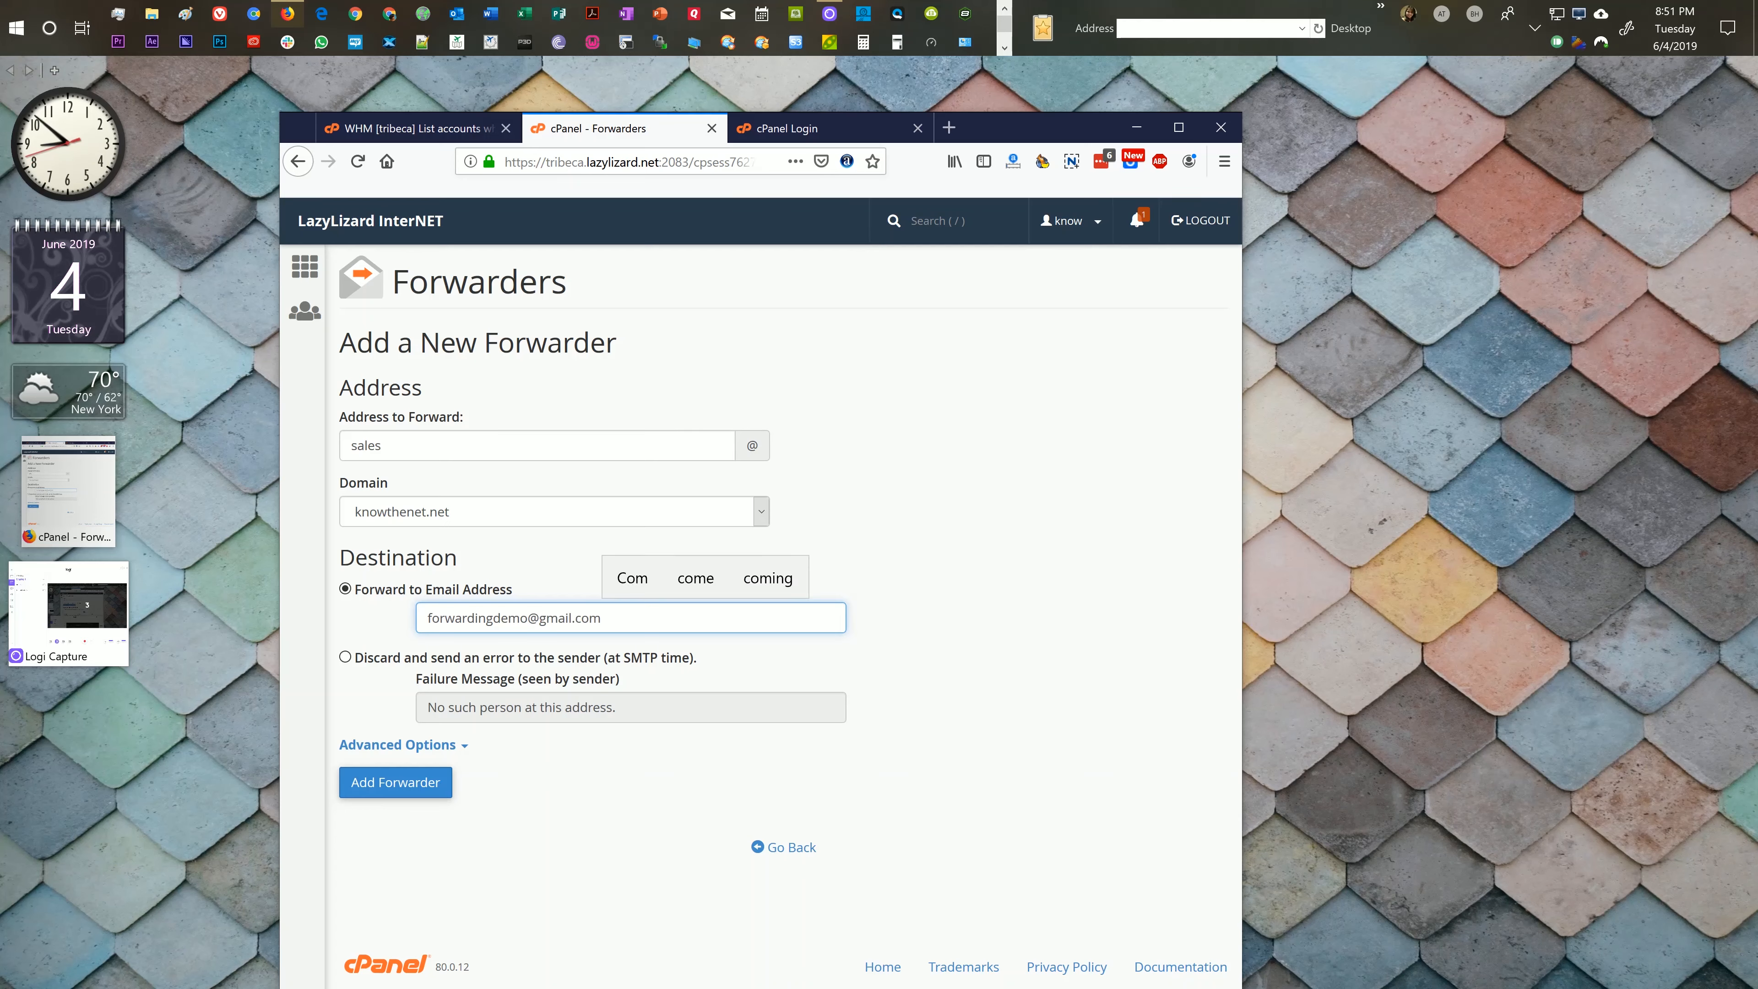
click(877, 651)
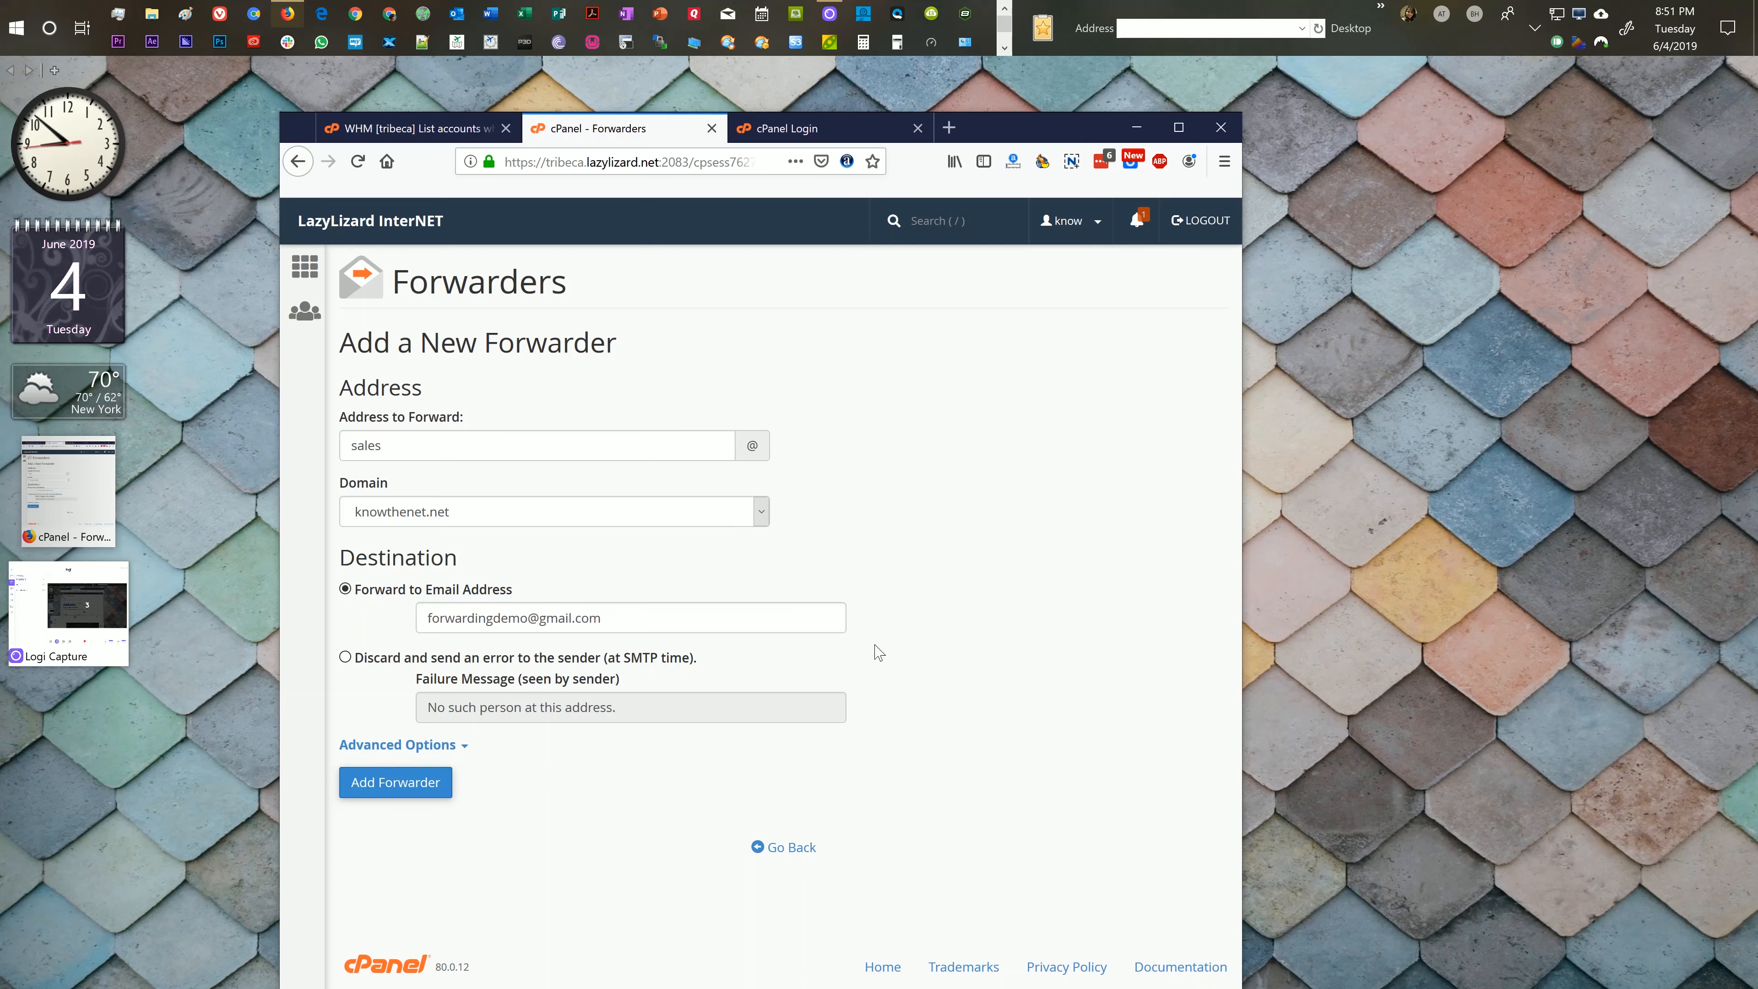
click(453, 701)
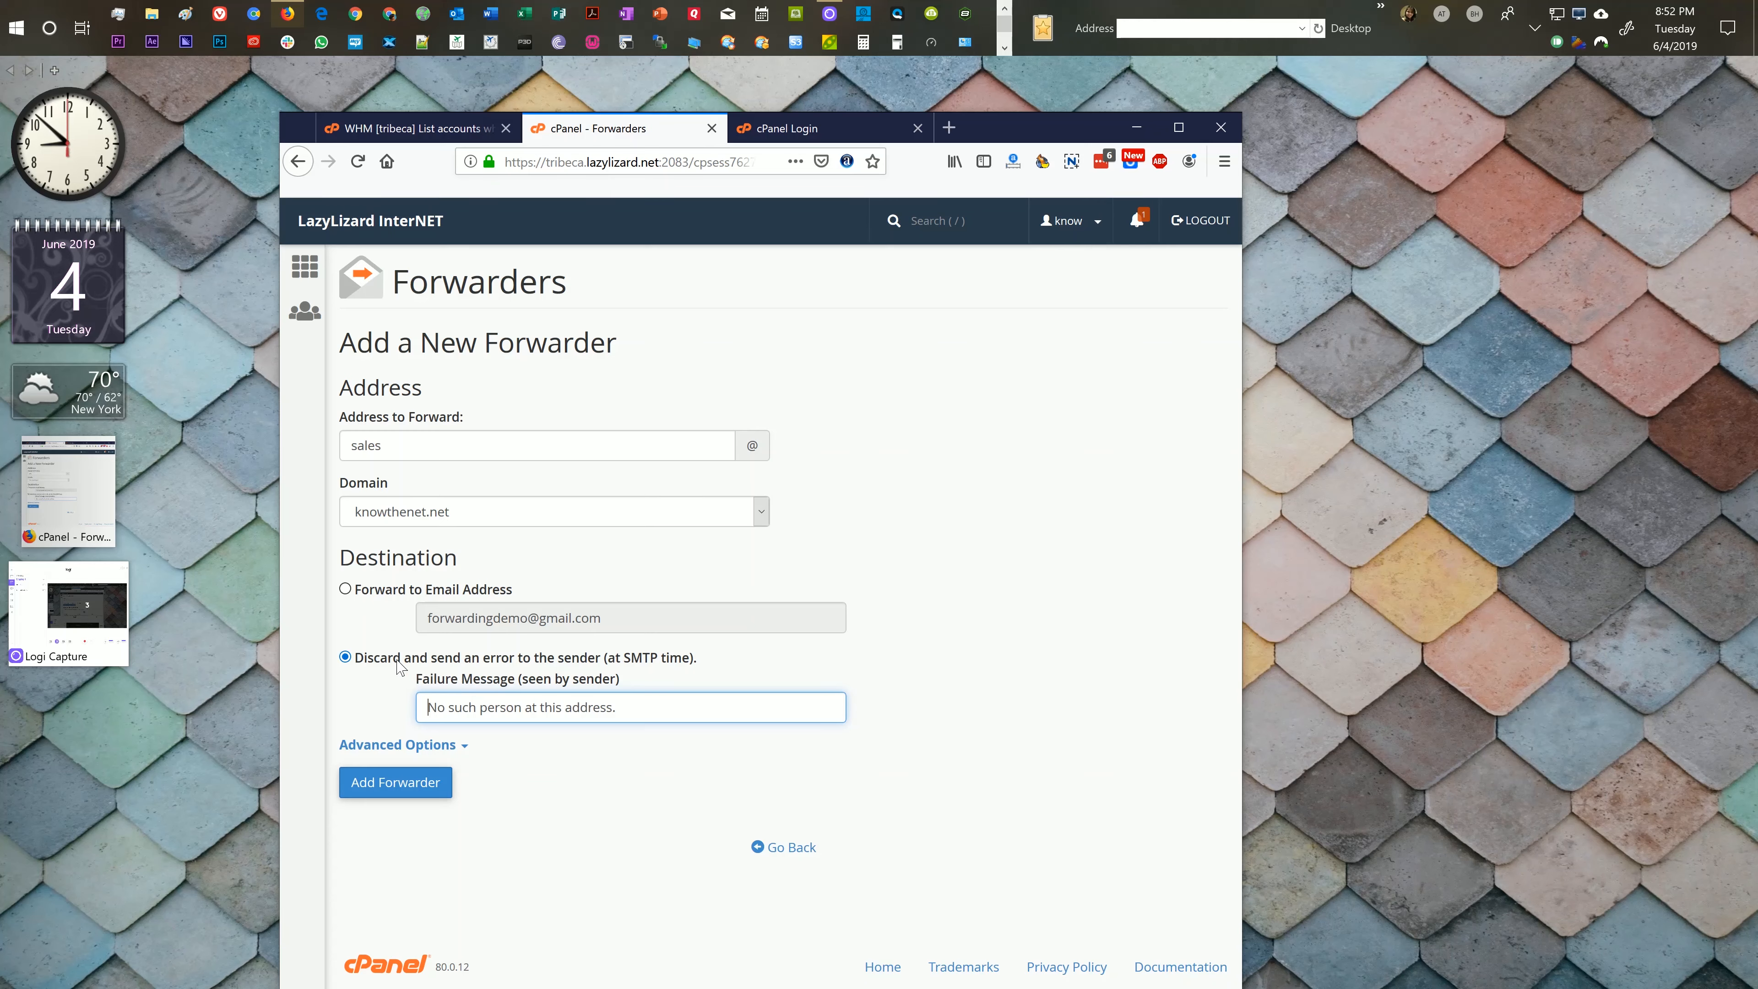
Step: Expand Advanced Options and try the Pipe to a Program, System Account and Discard destinations
click(366, 593)
click(397, 744)
scroll(382, 755, down, 2)
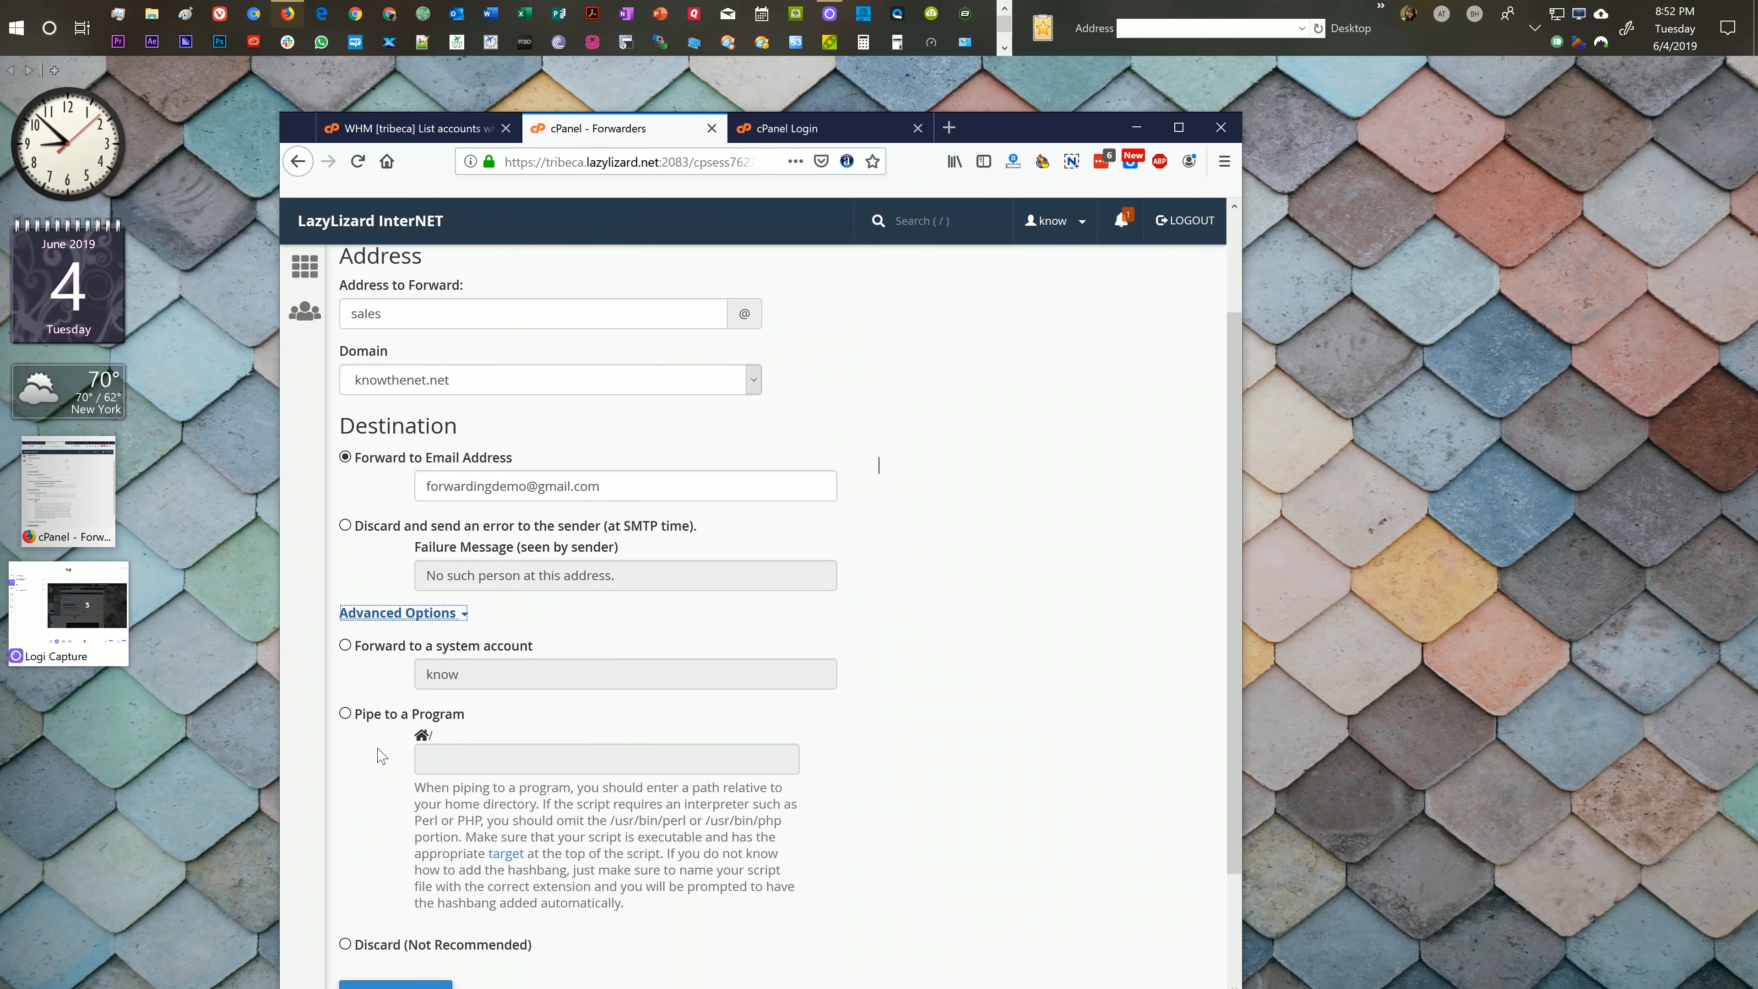
scroll(382, 755, down, 3)
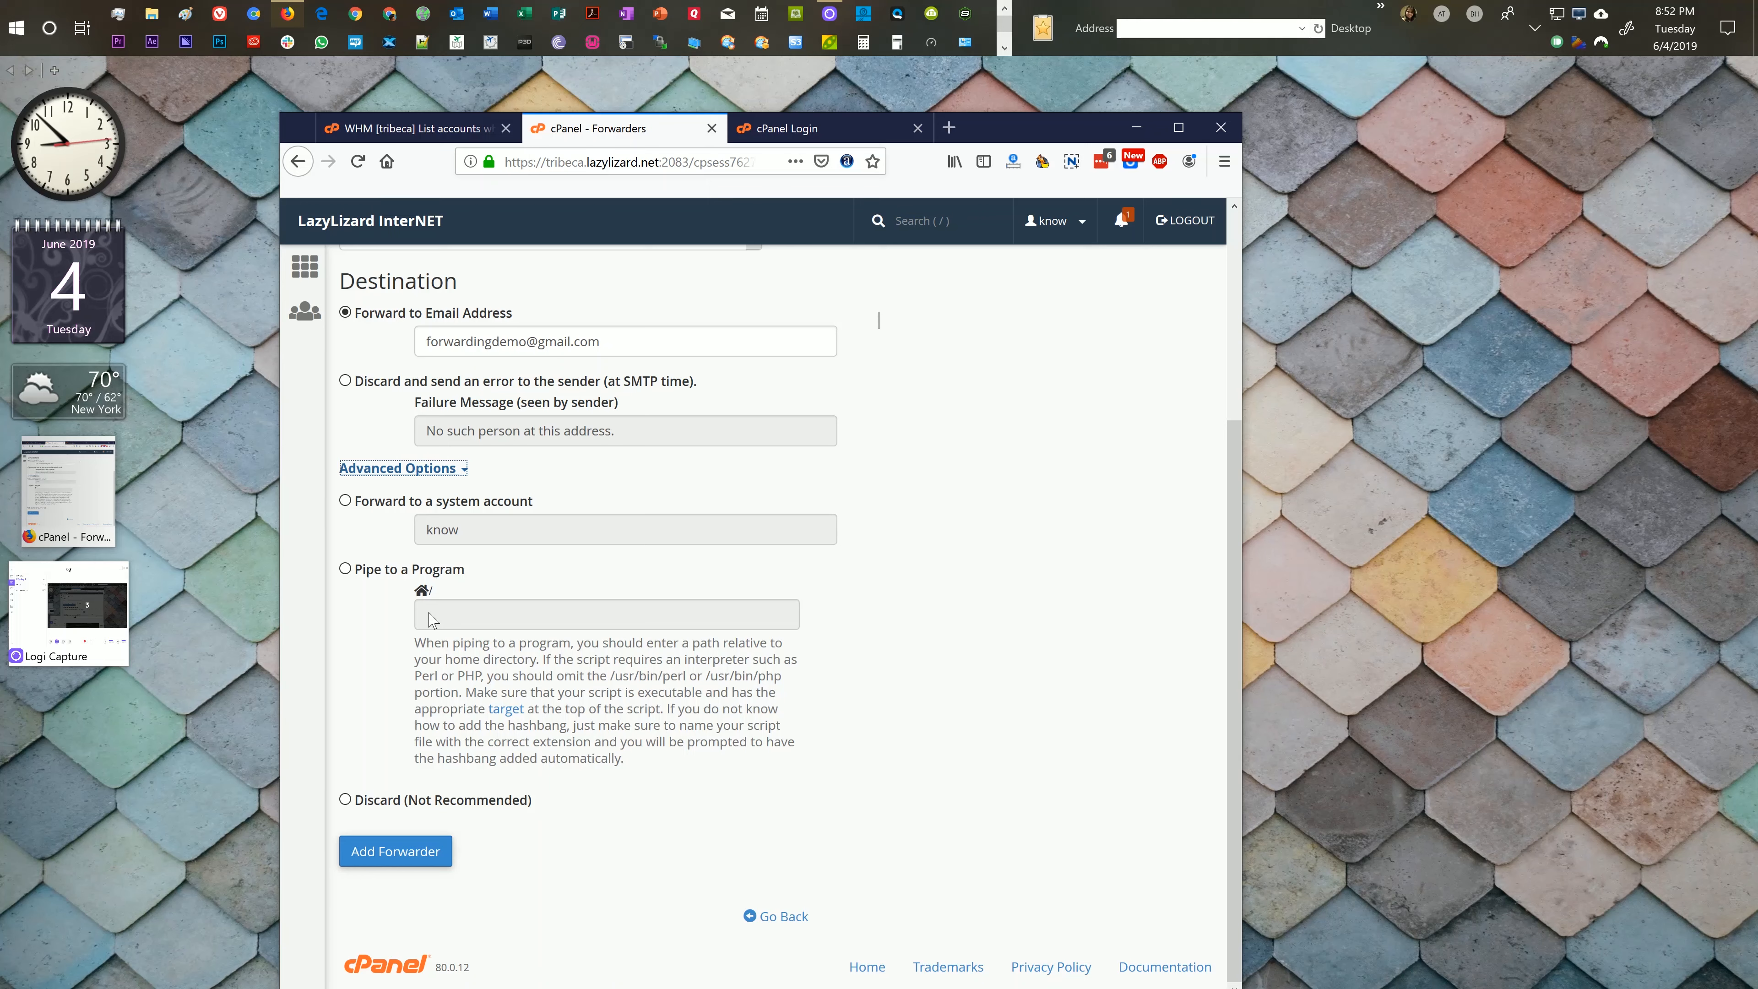
click(392, 613)
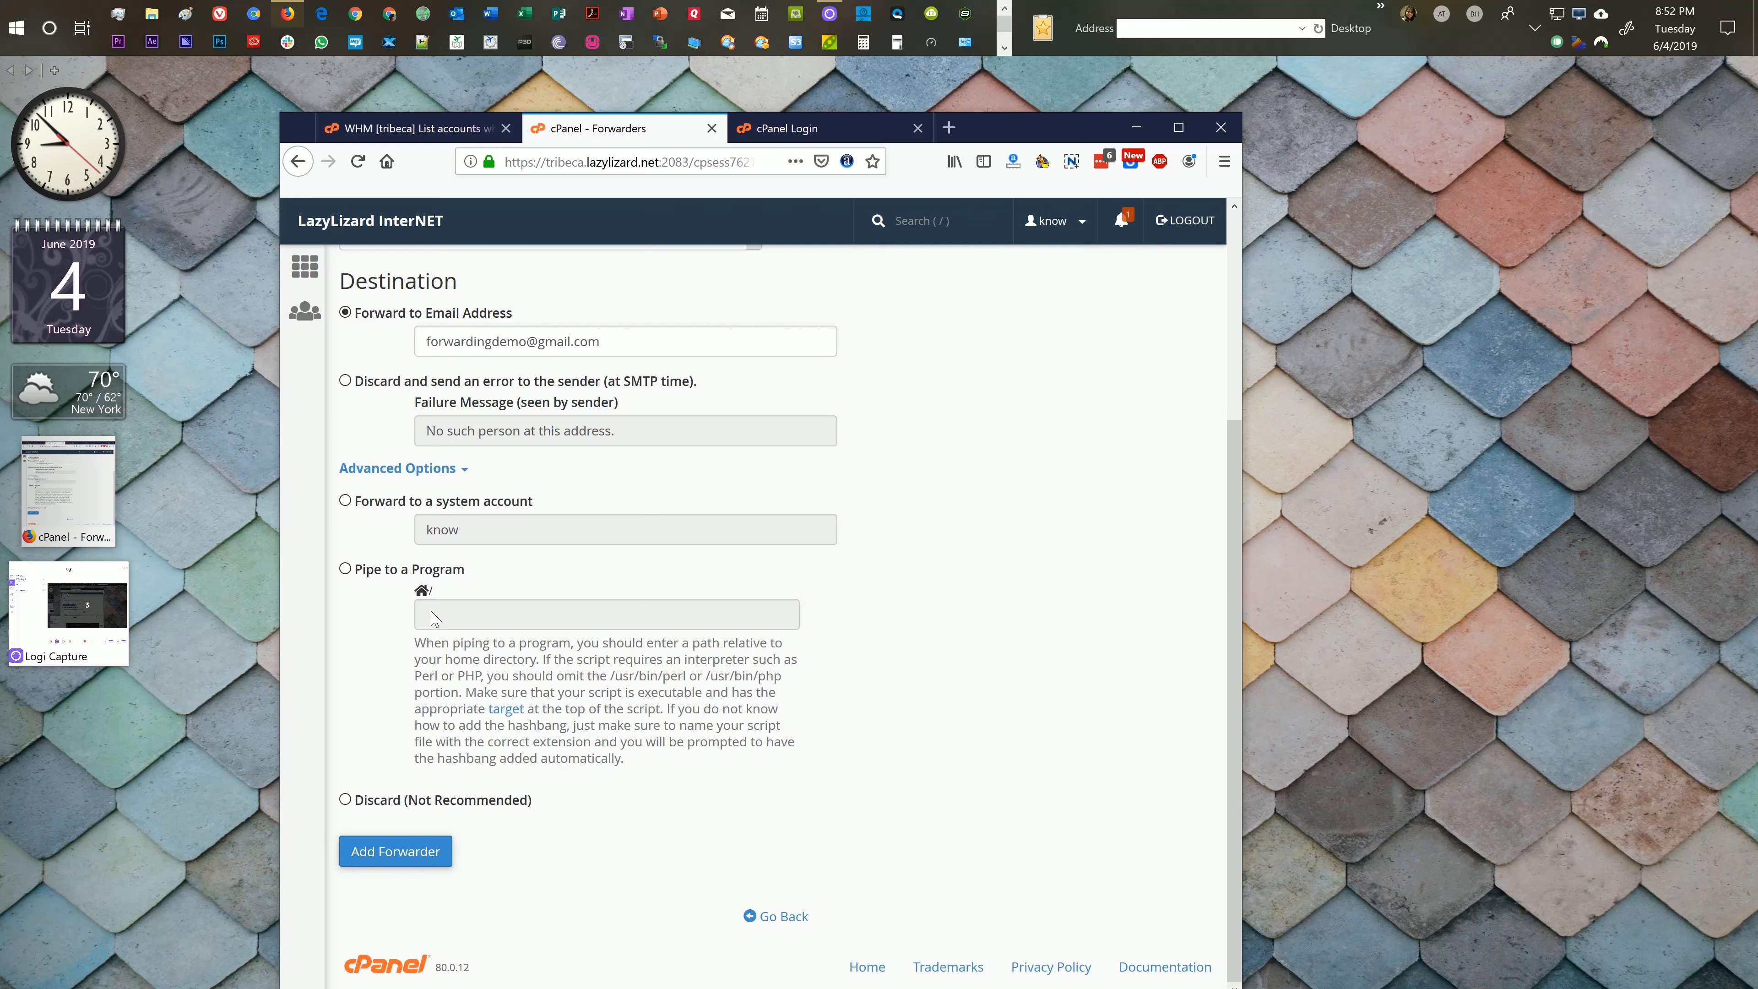
click(372, 571)
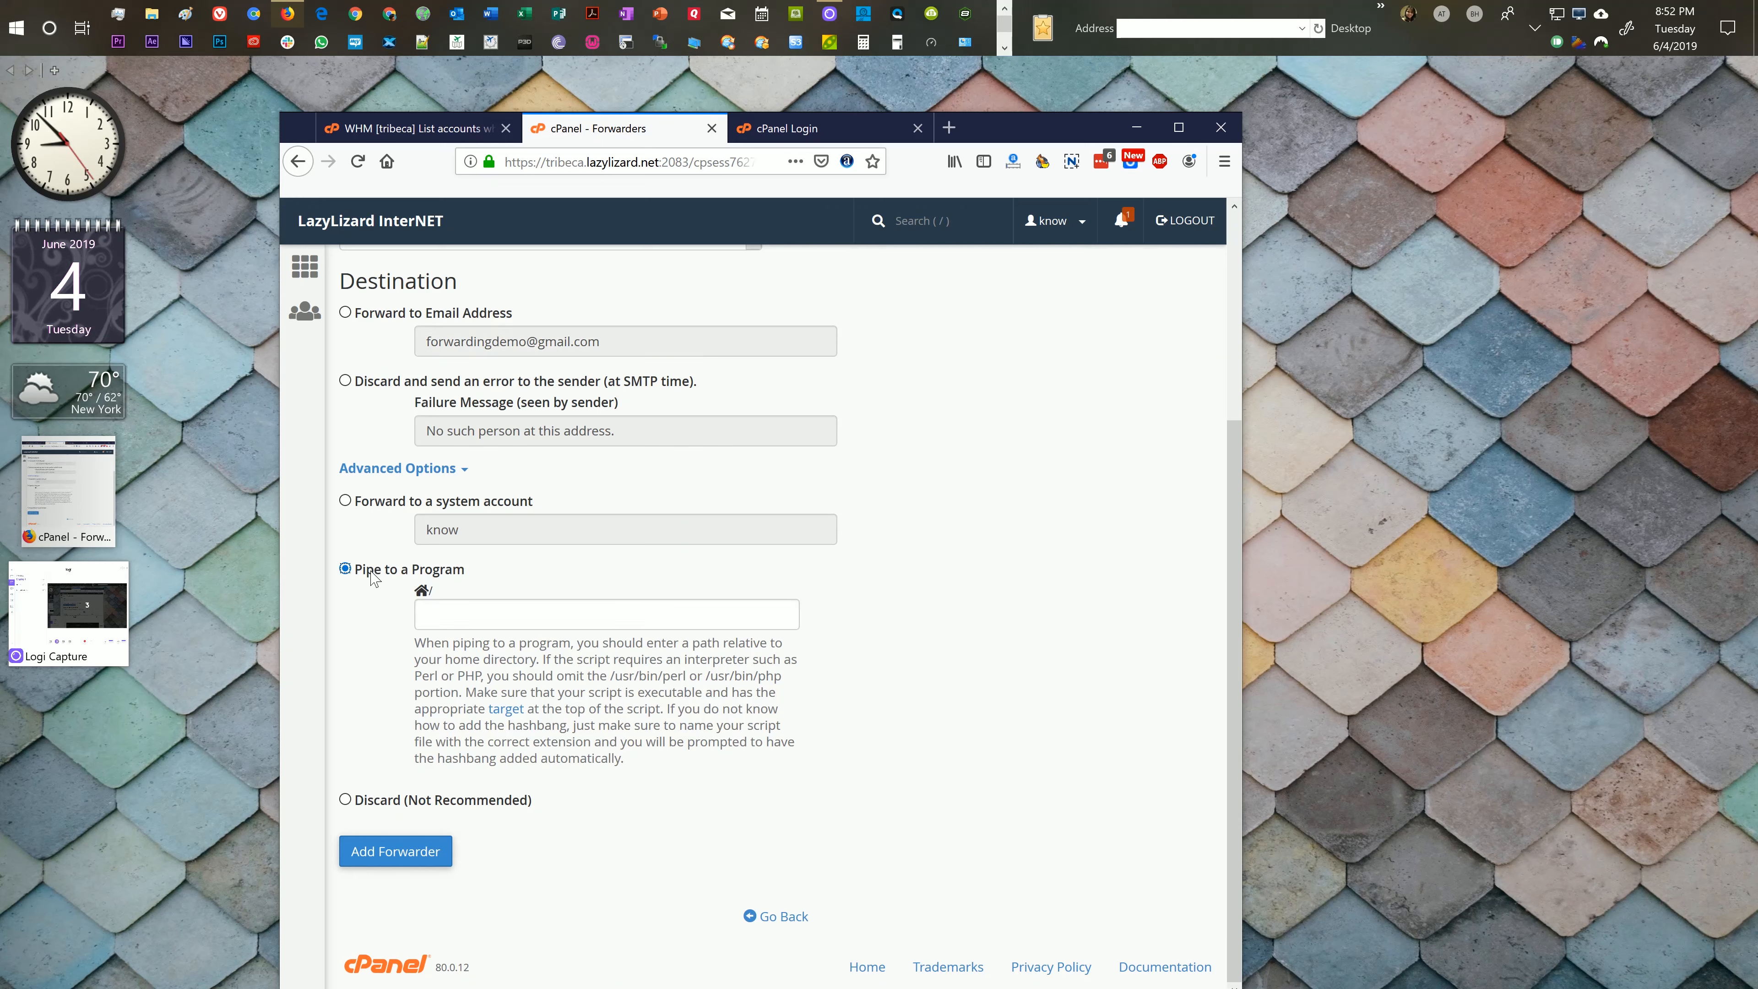
click(379, 510)
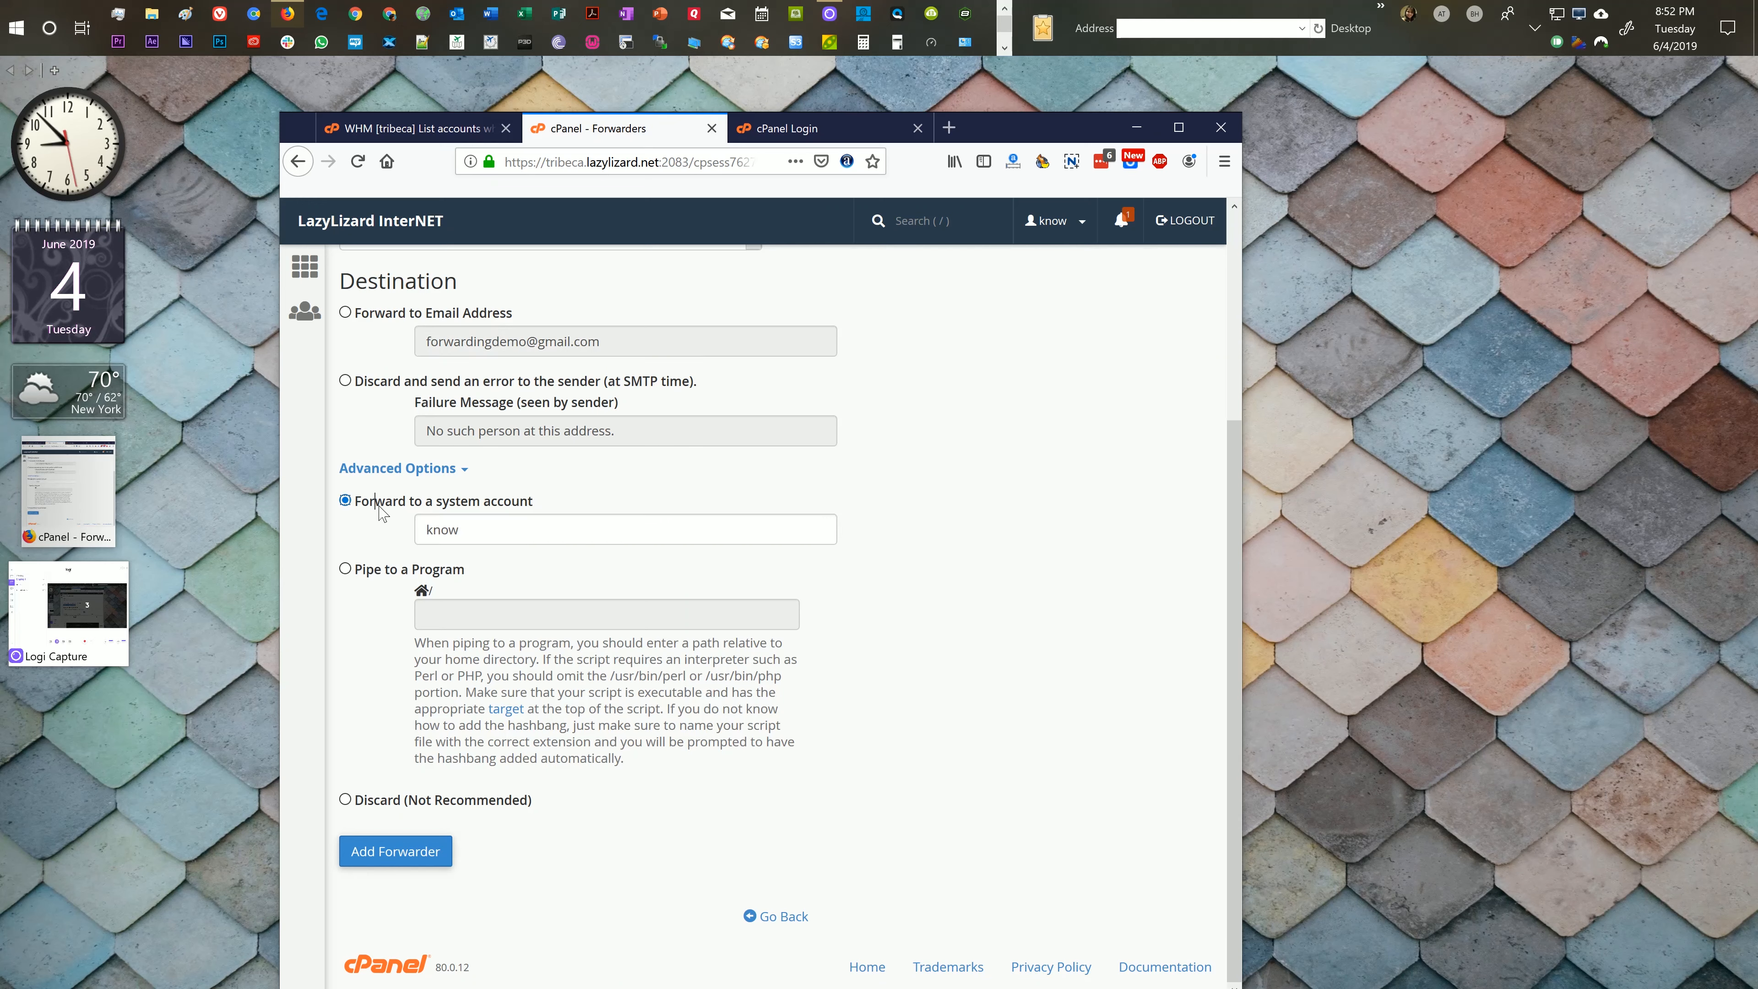
click(385, 803)
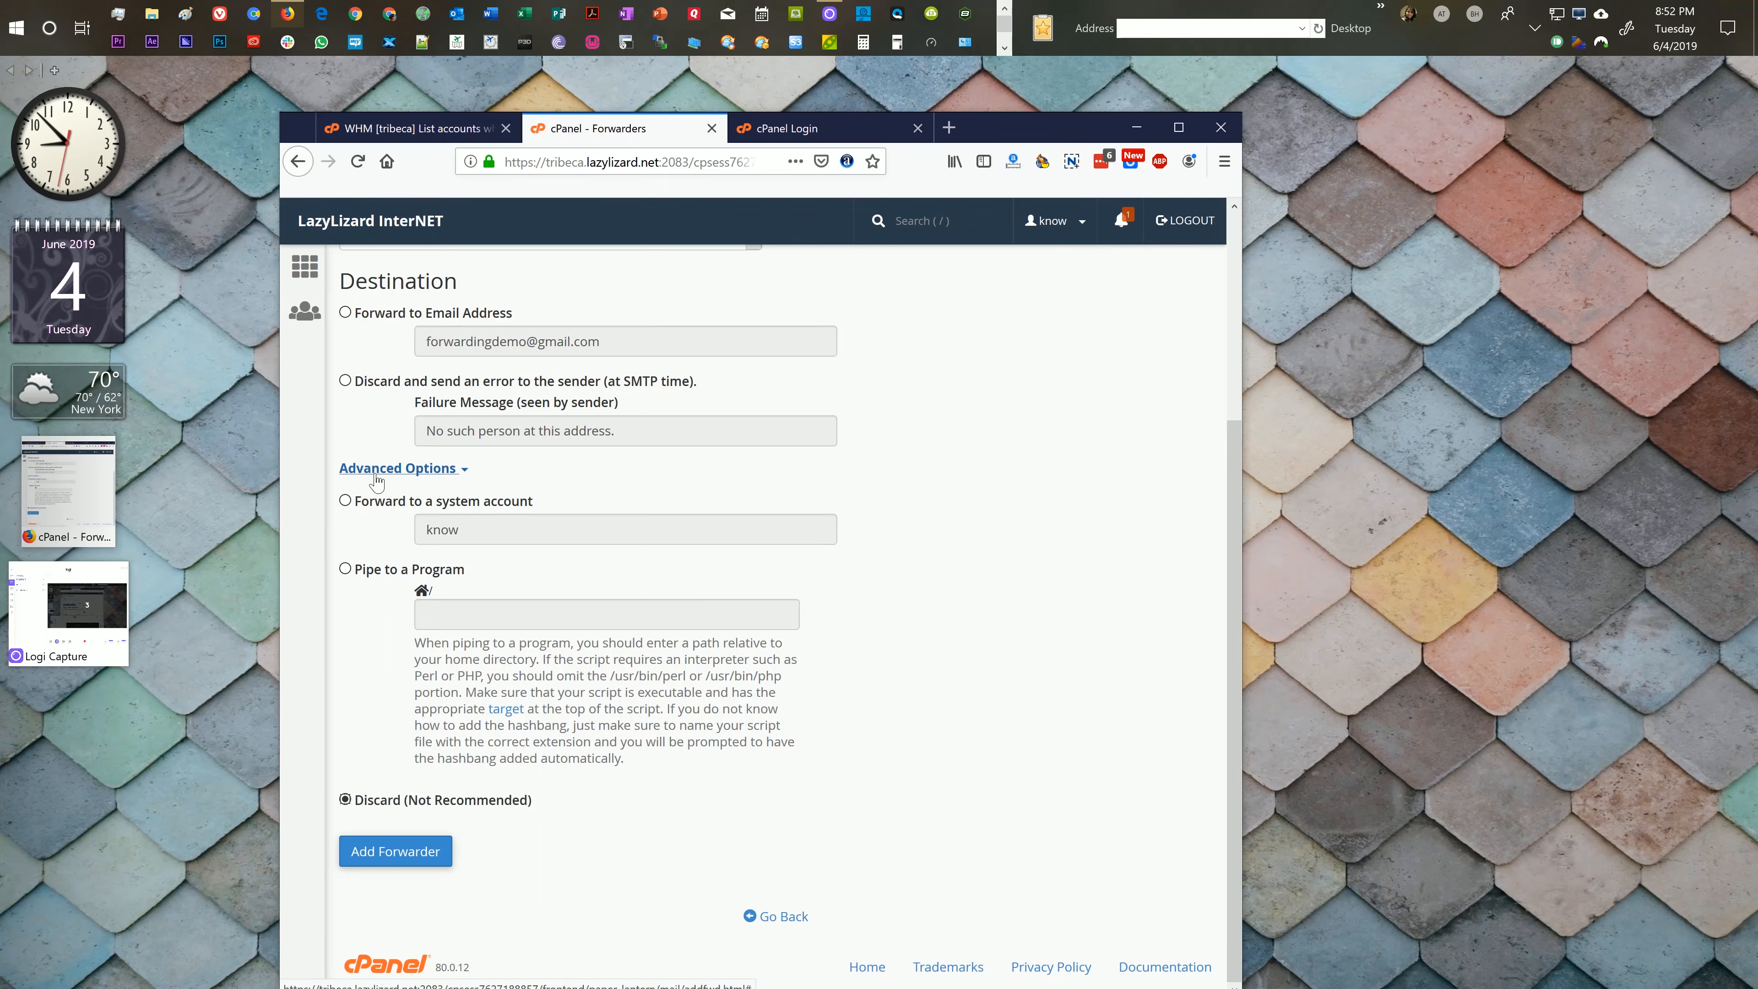
scroll(375, 478, up, 3)
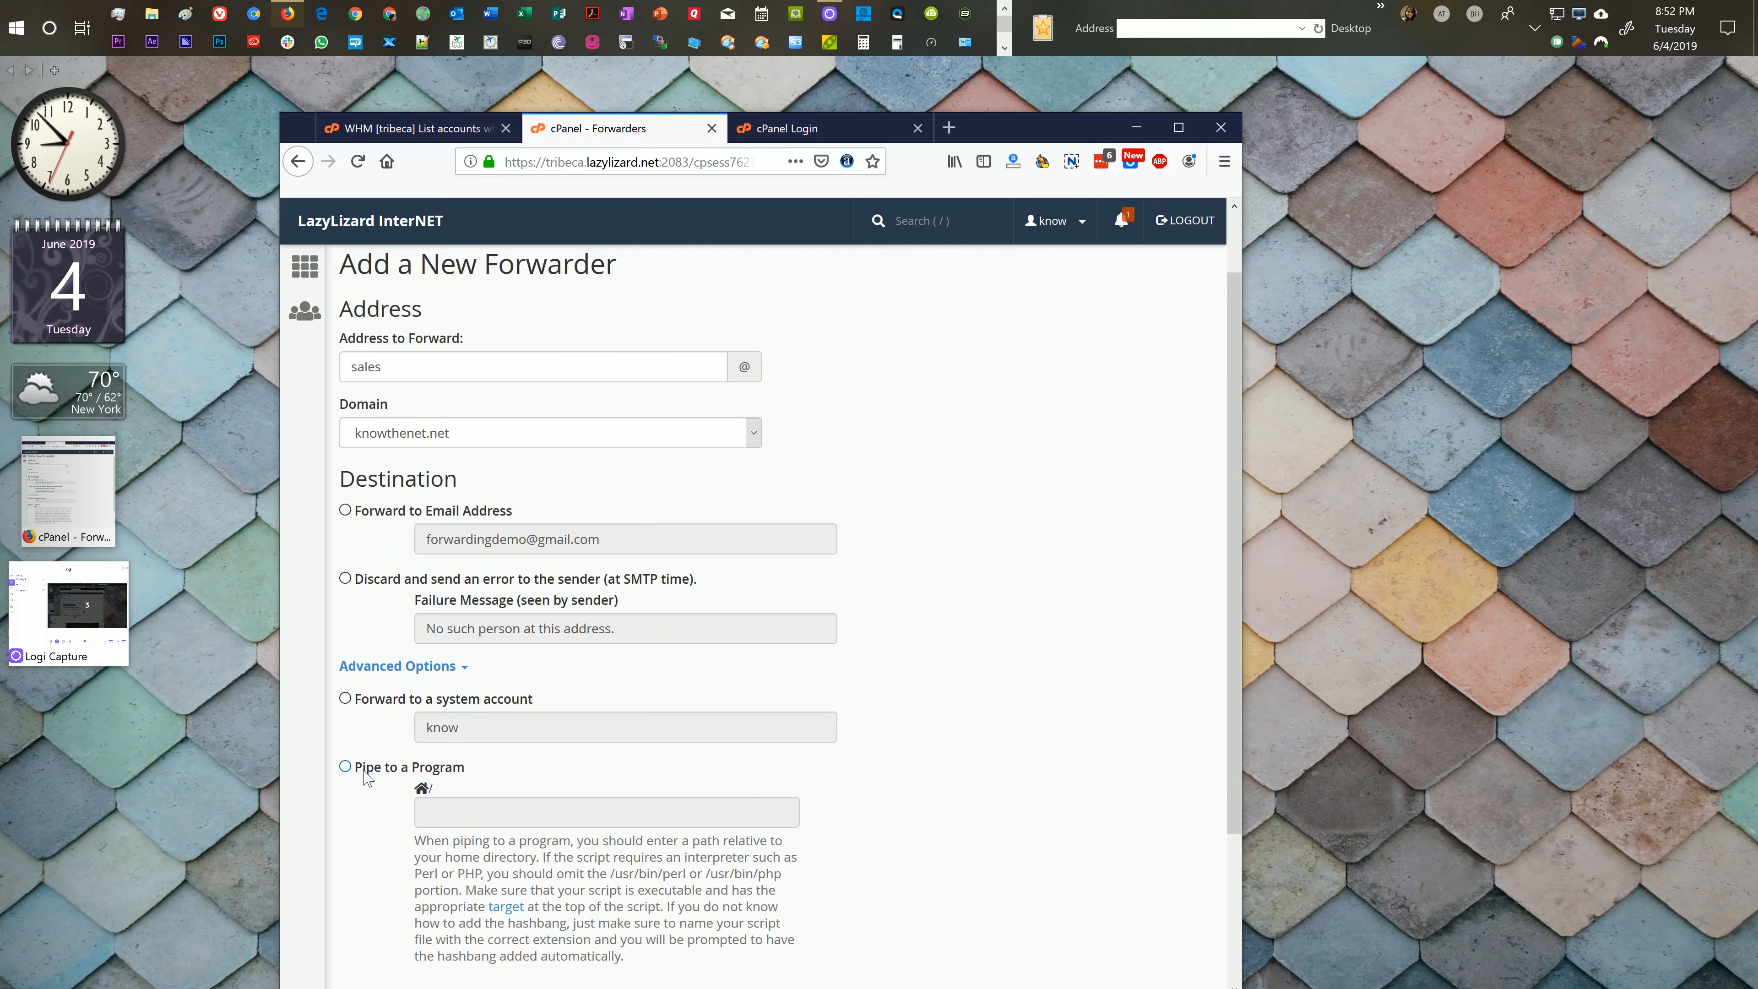
scroll(365, 776, down, 3)
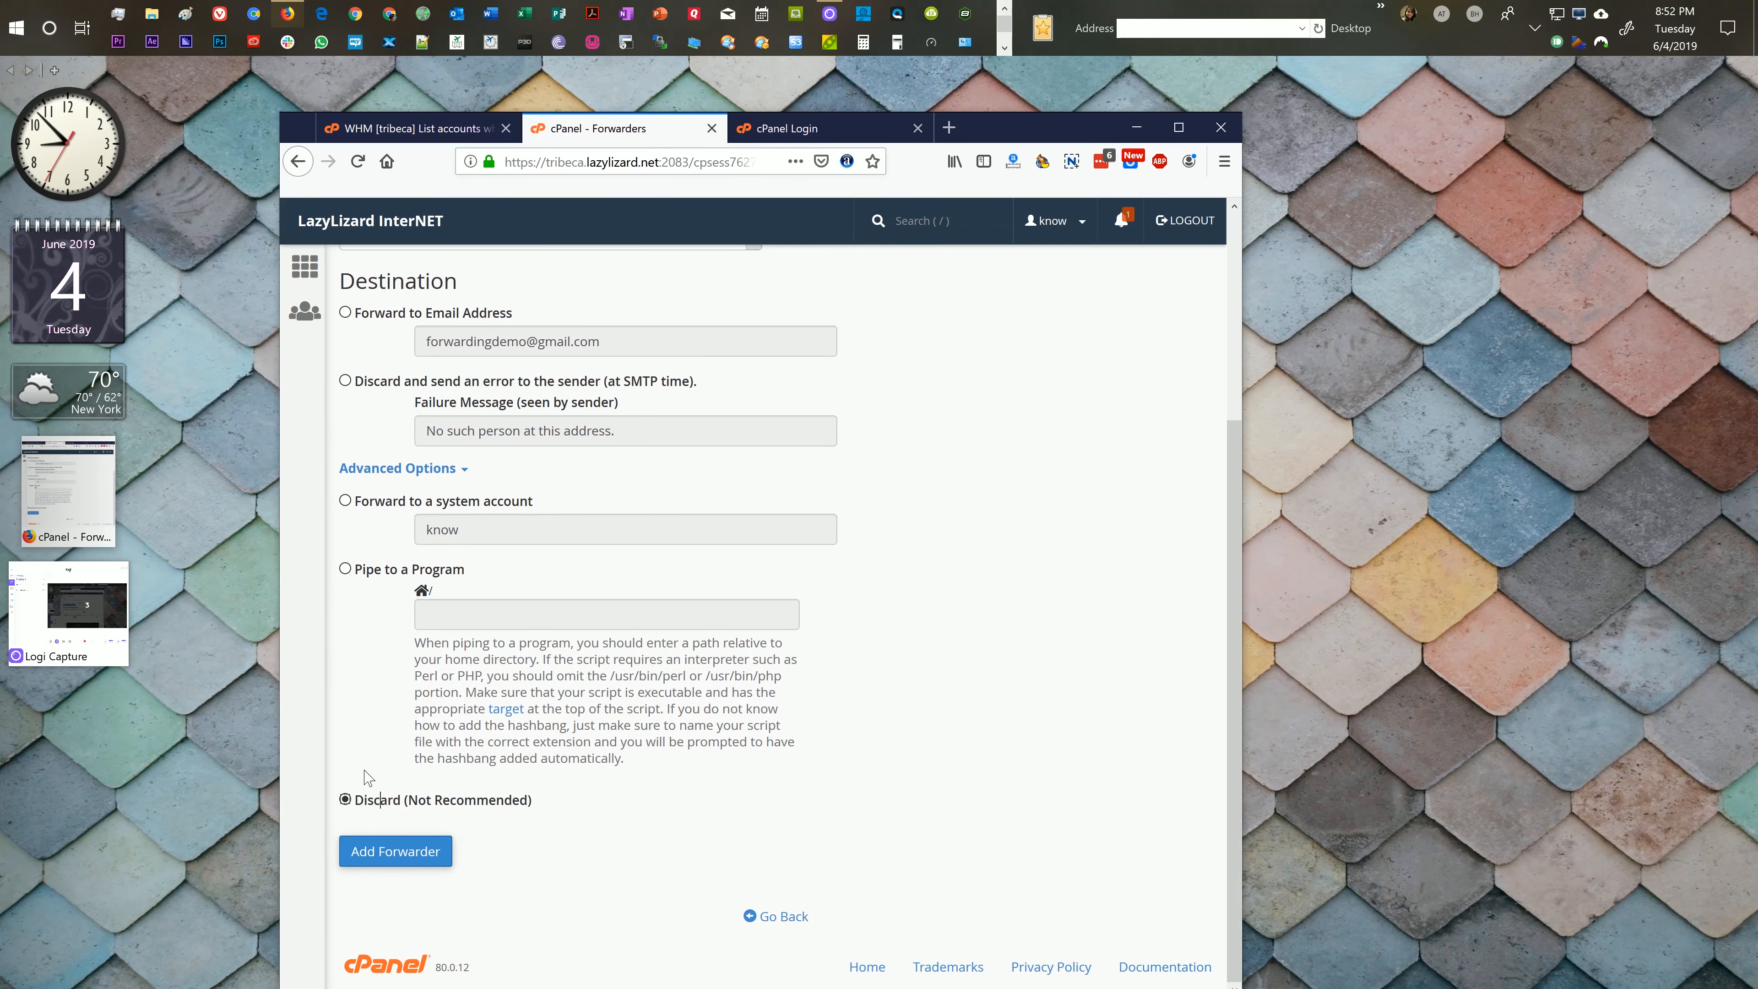
click(378, 504)
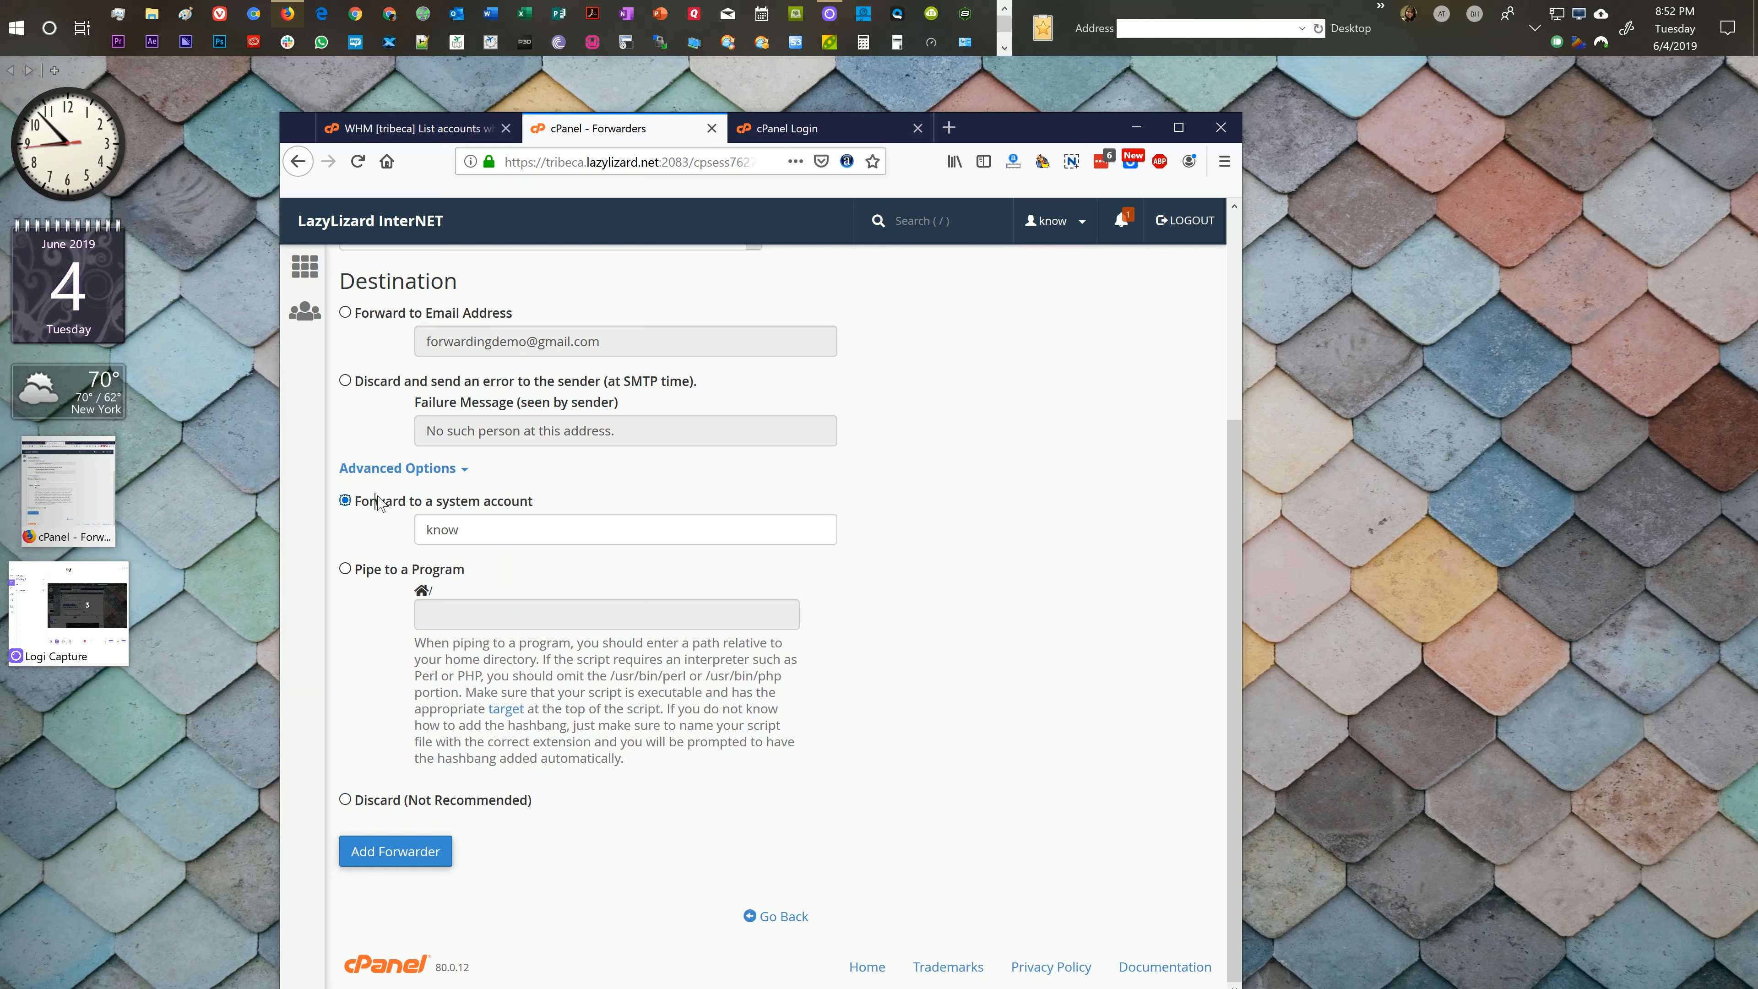
click(395, 315)
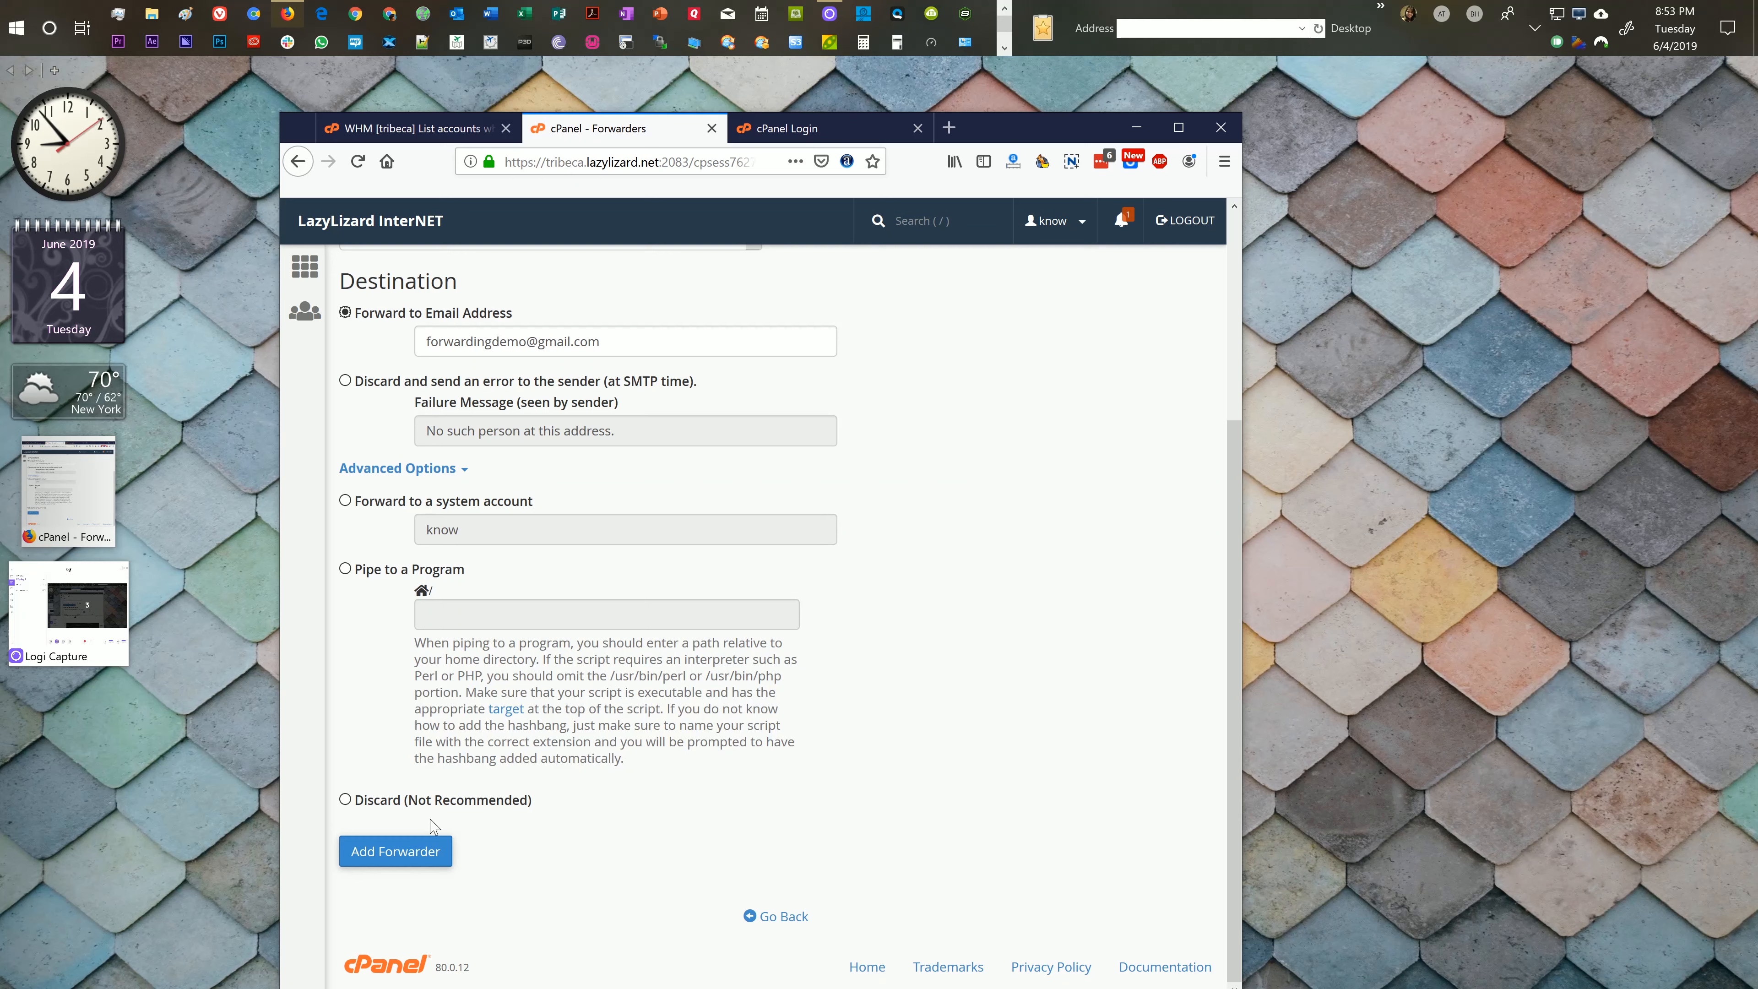
scroll(430, 824, up, 2)
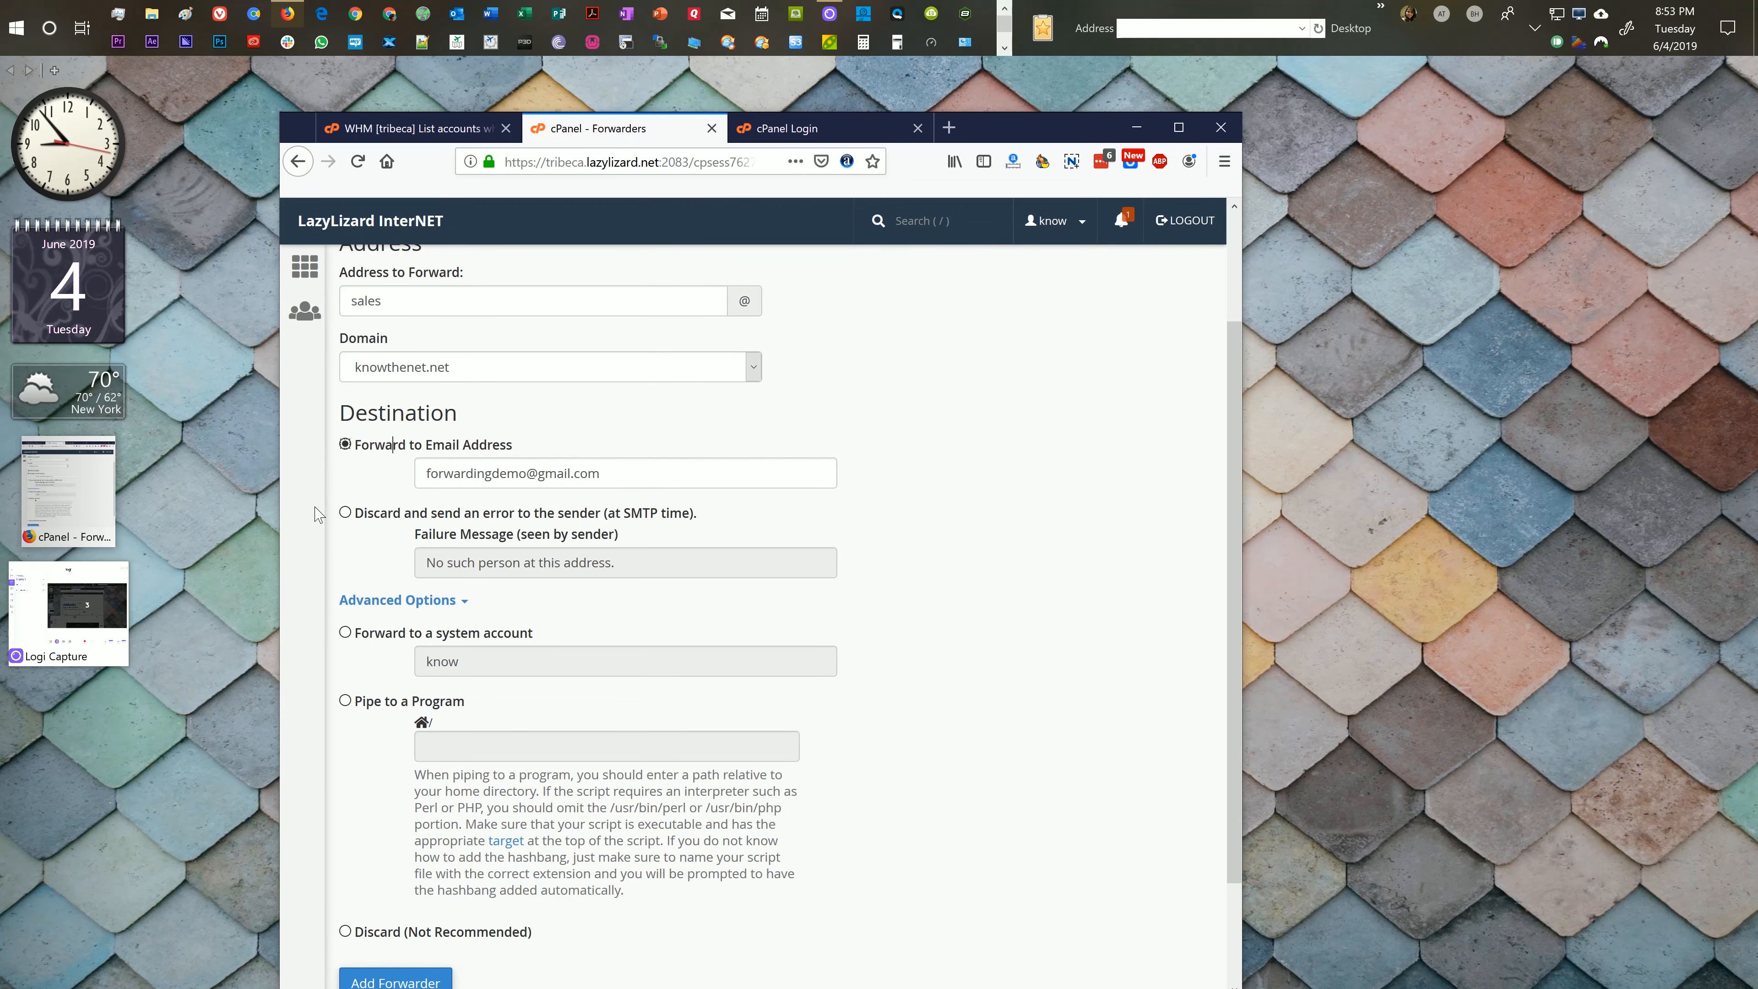
scroll(385, 554, down, 2)
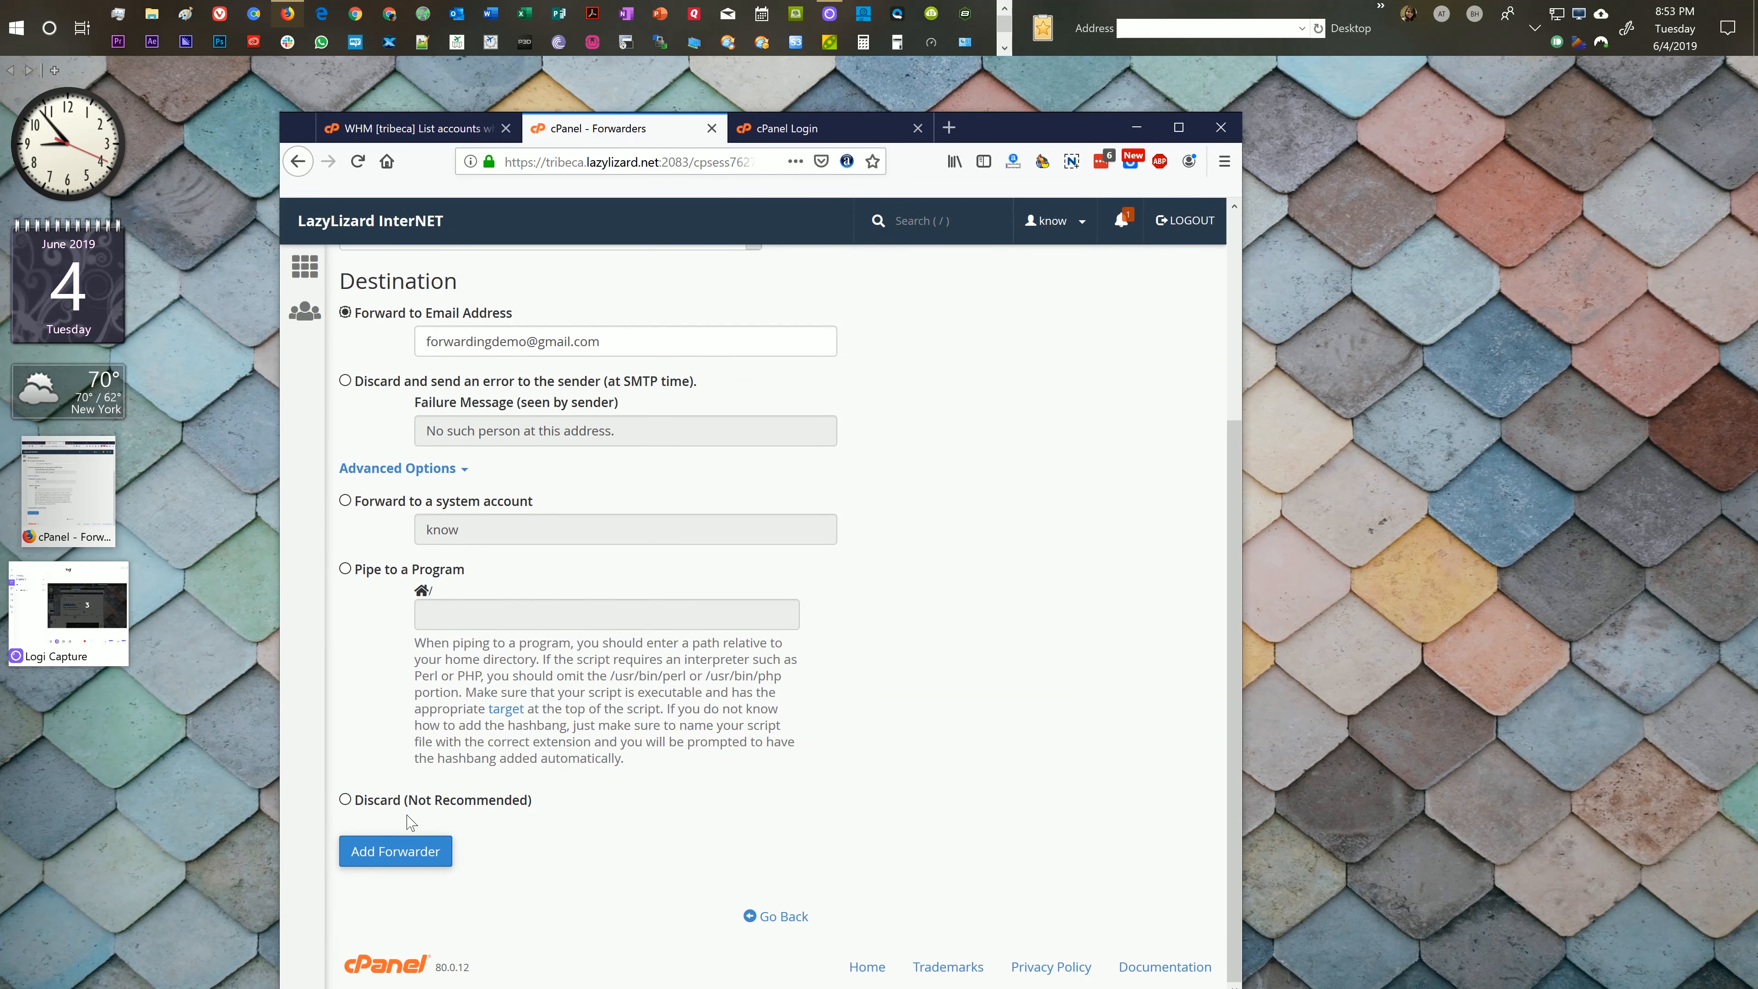
click(409, 859)
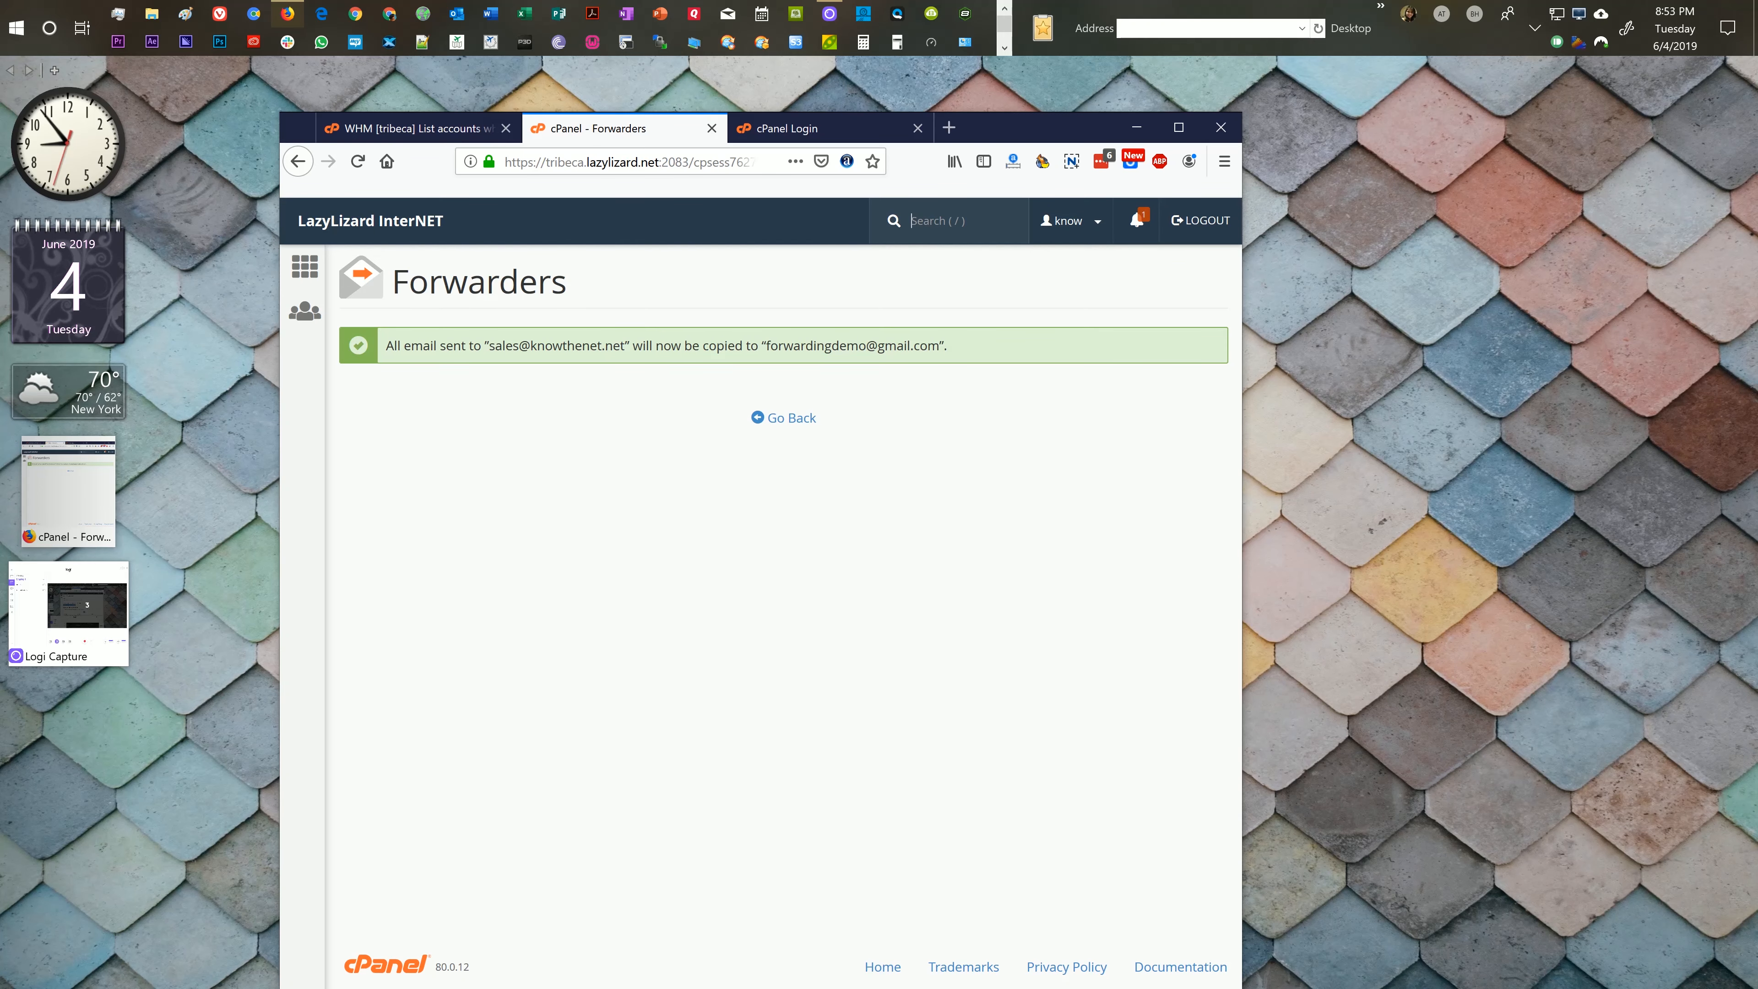
click(791, 419)
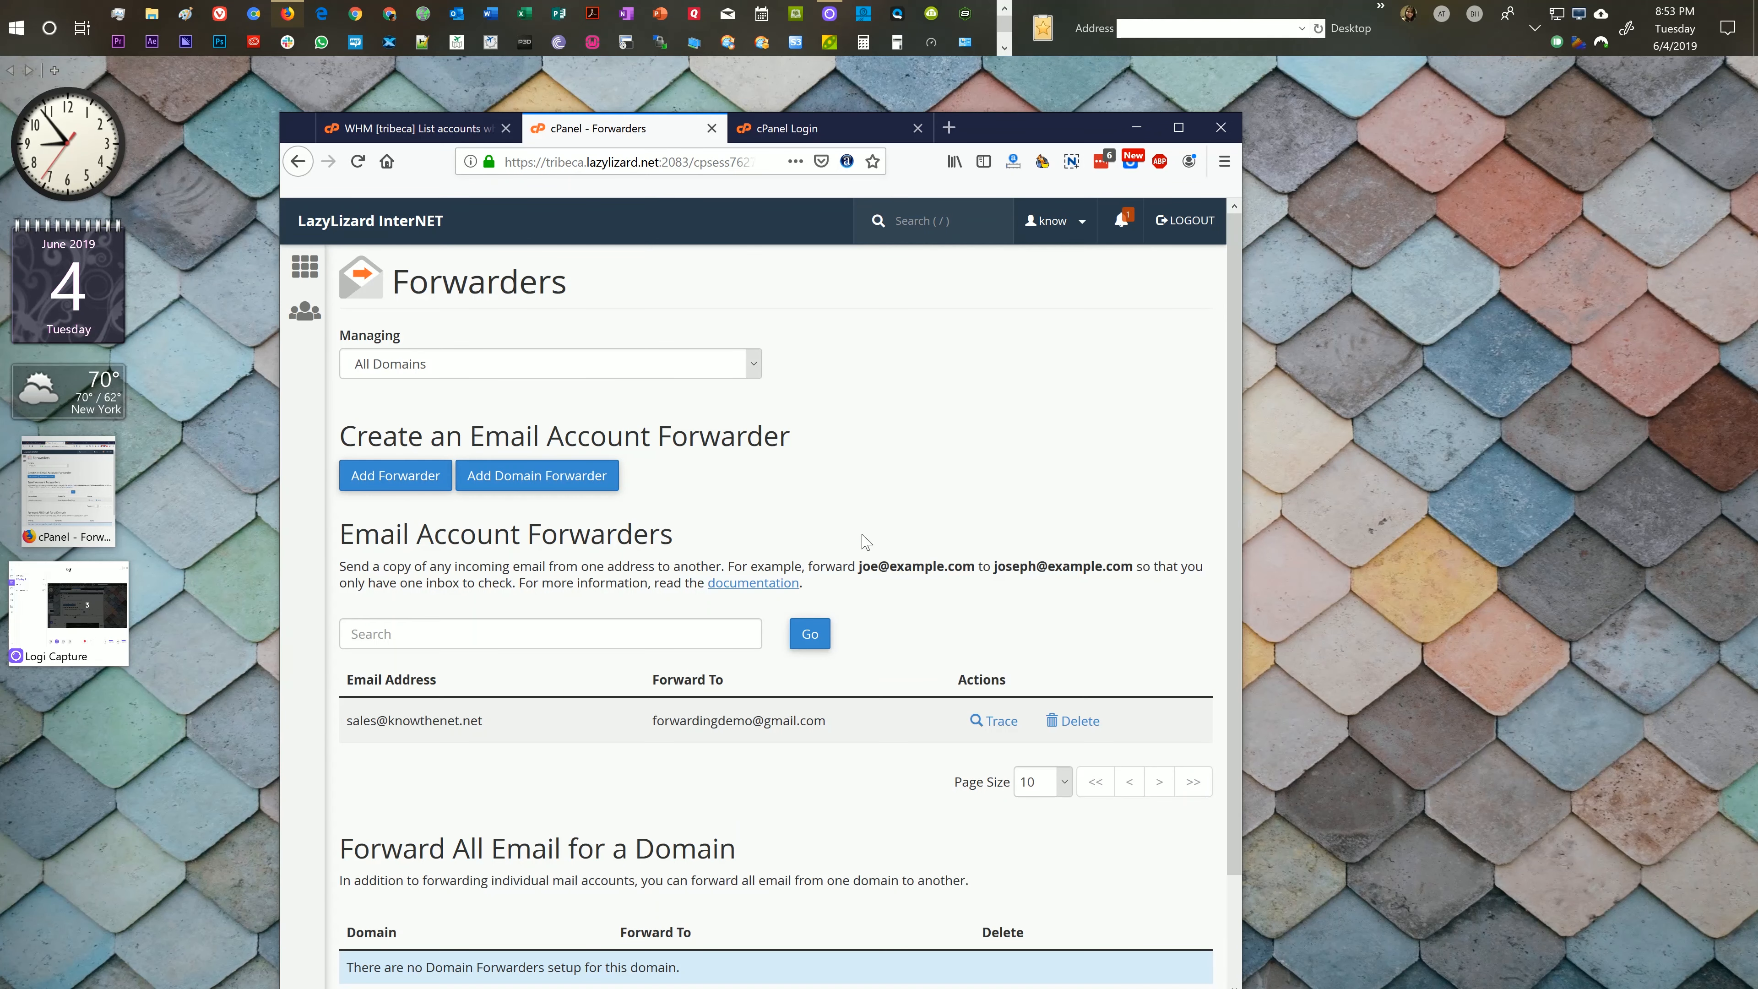
scroll(539, 633, down, 2)
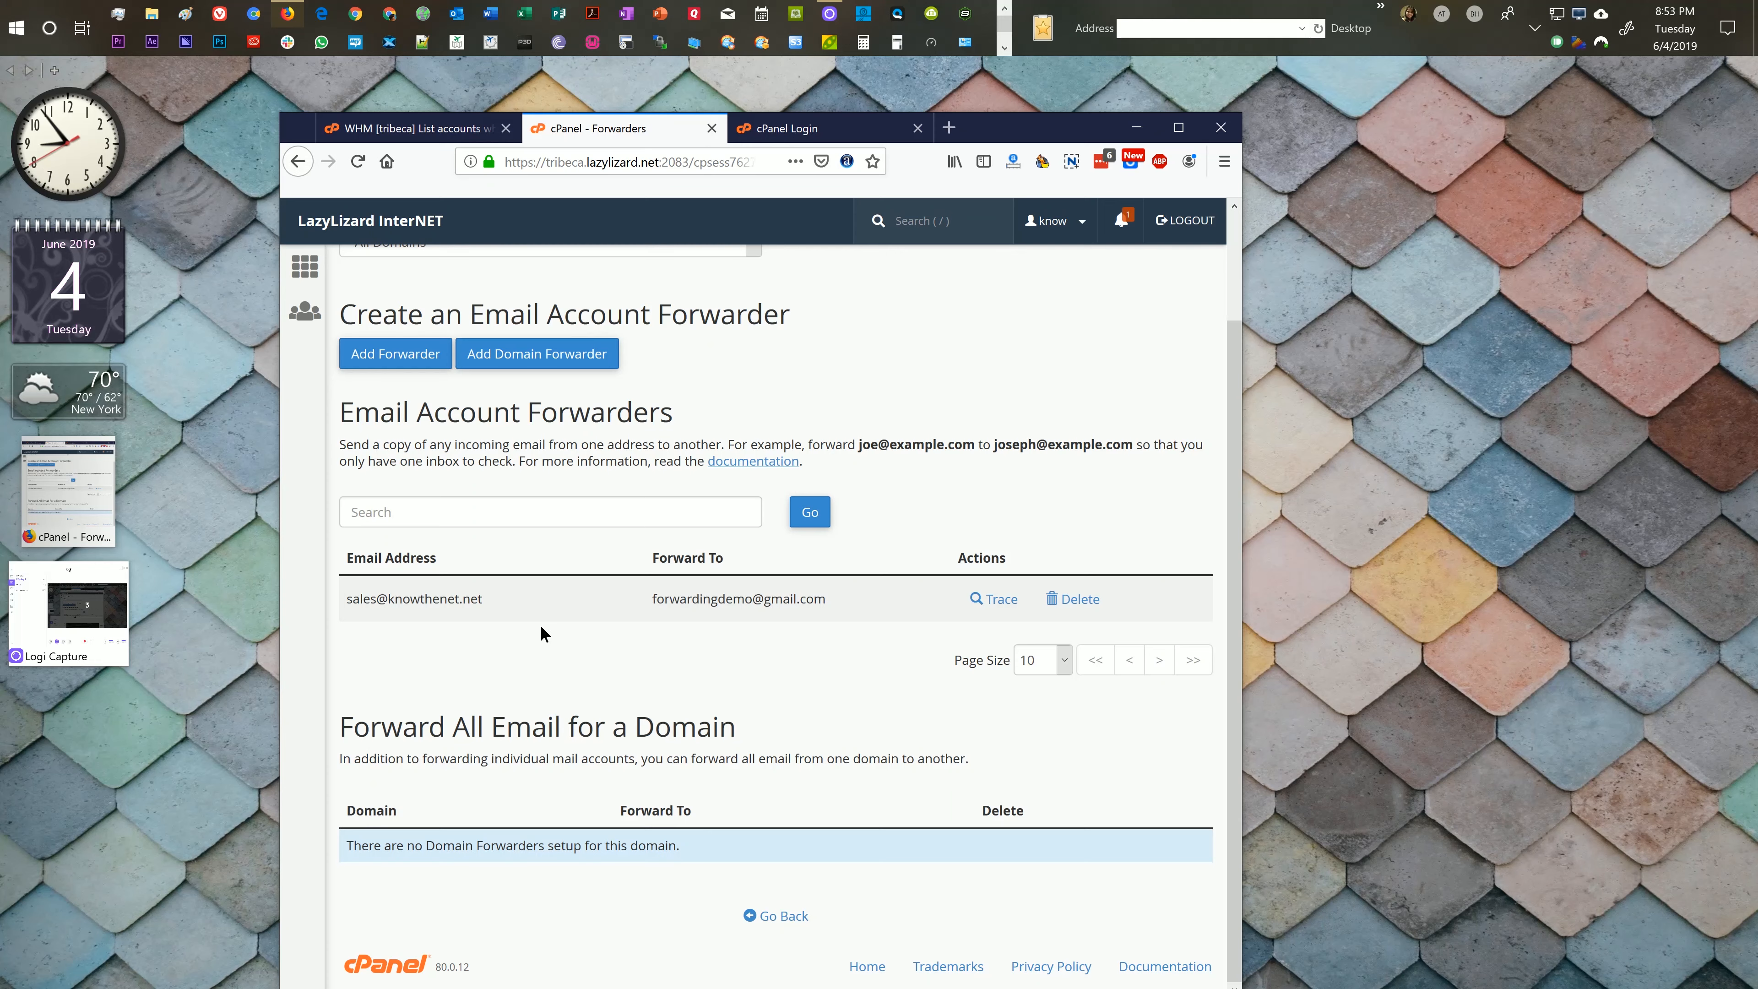
key(alt+Left)
key(alt+Right)
scroll(557, 553, up, 2)
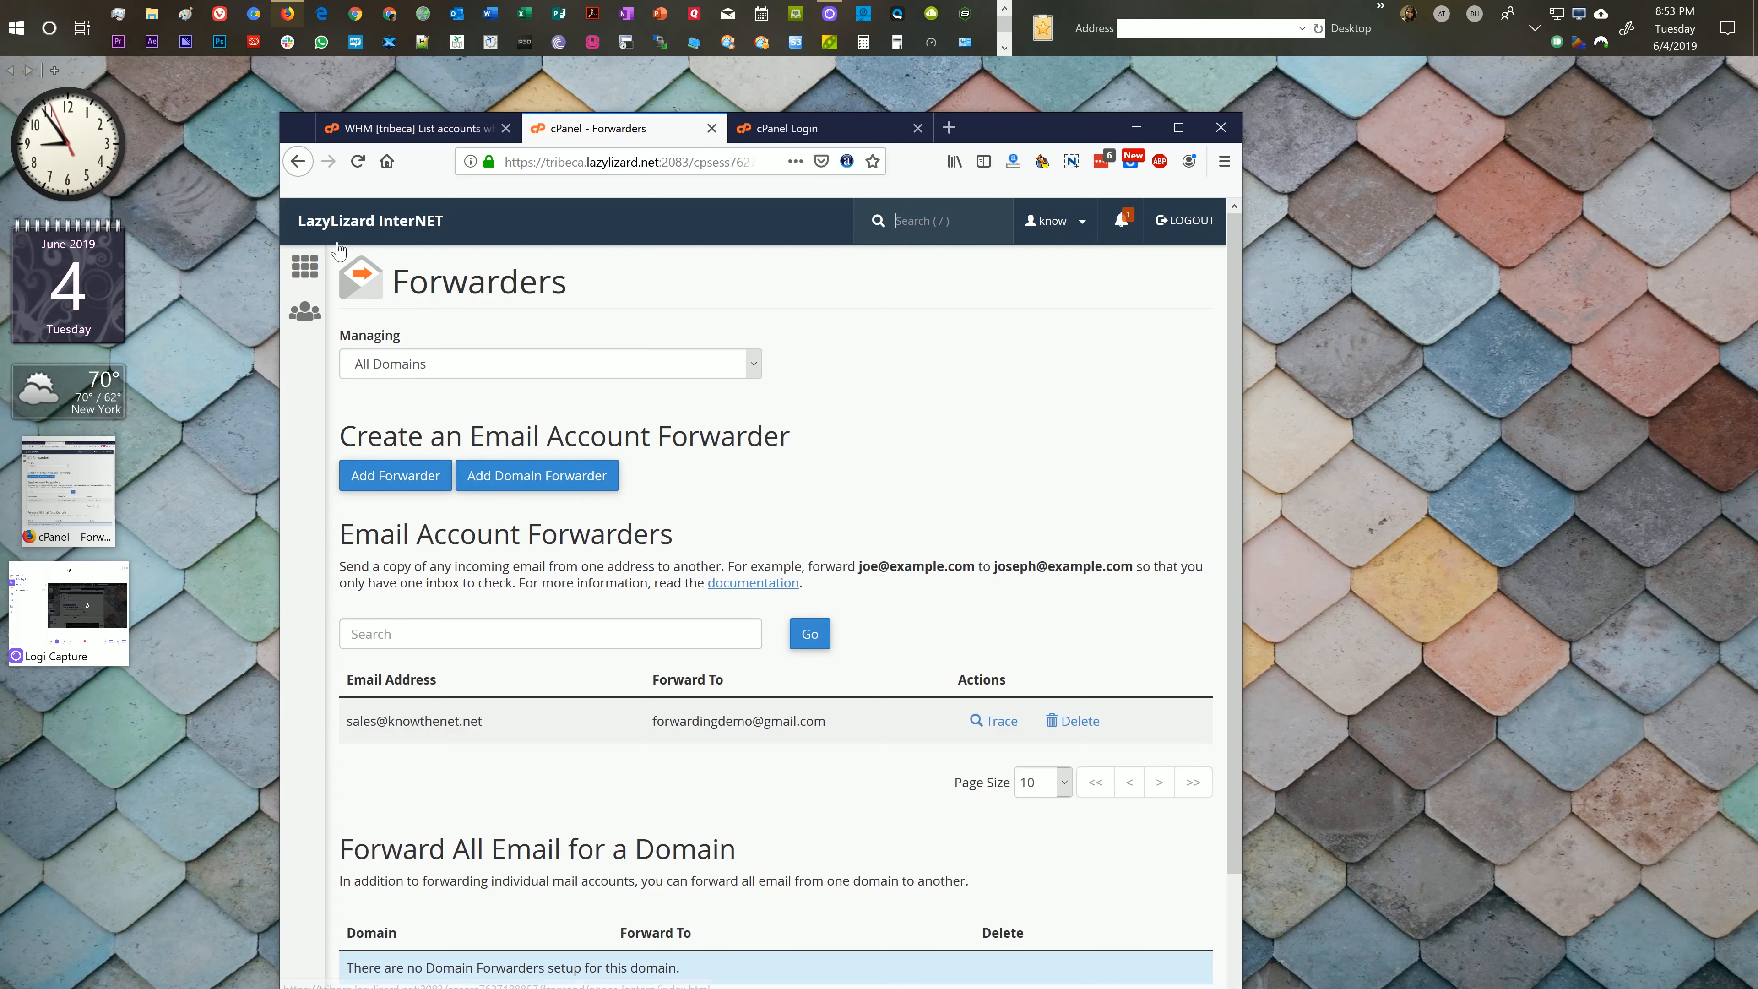
click(305, 266)
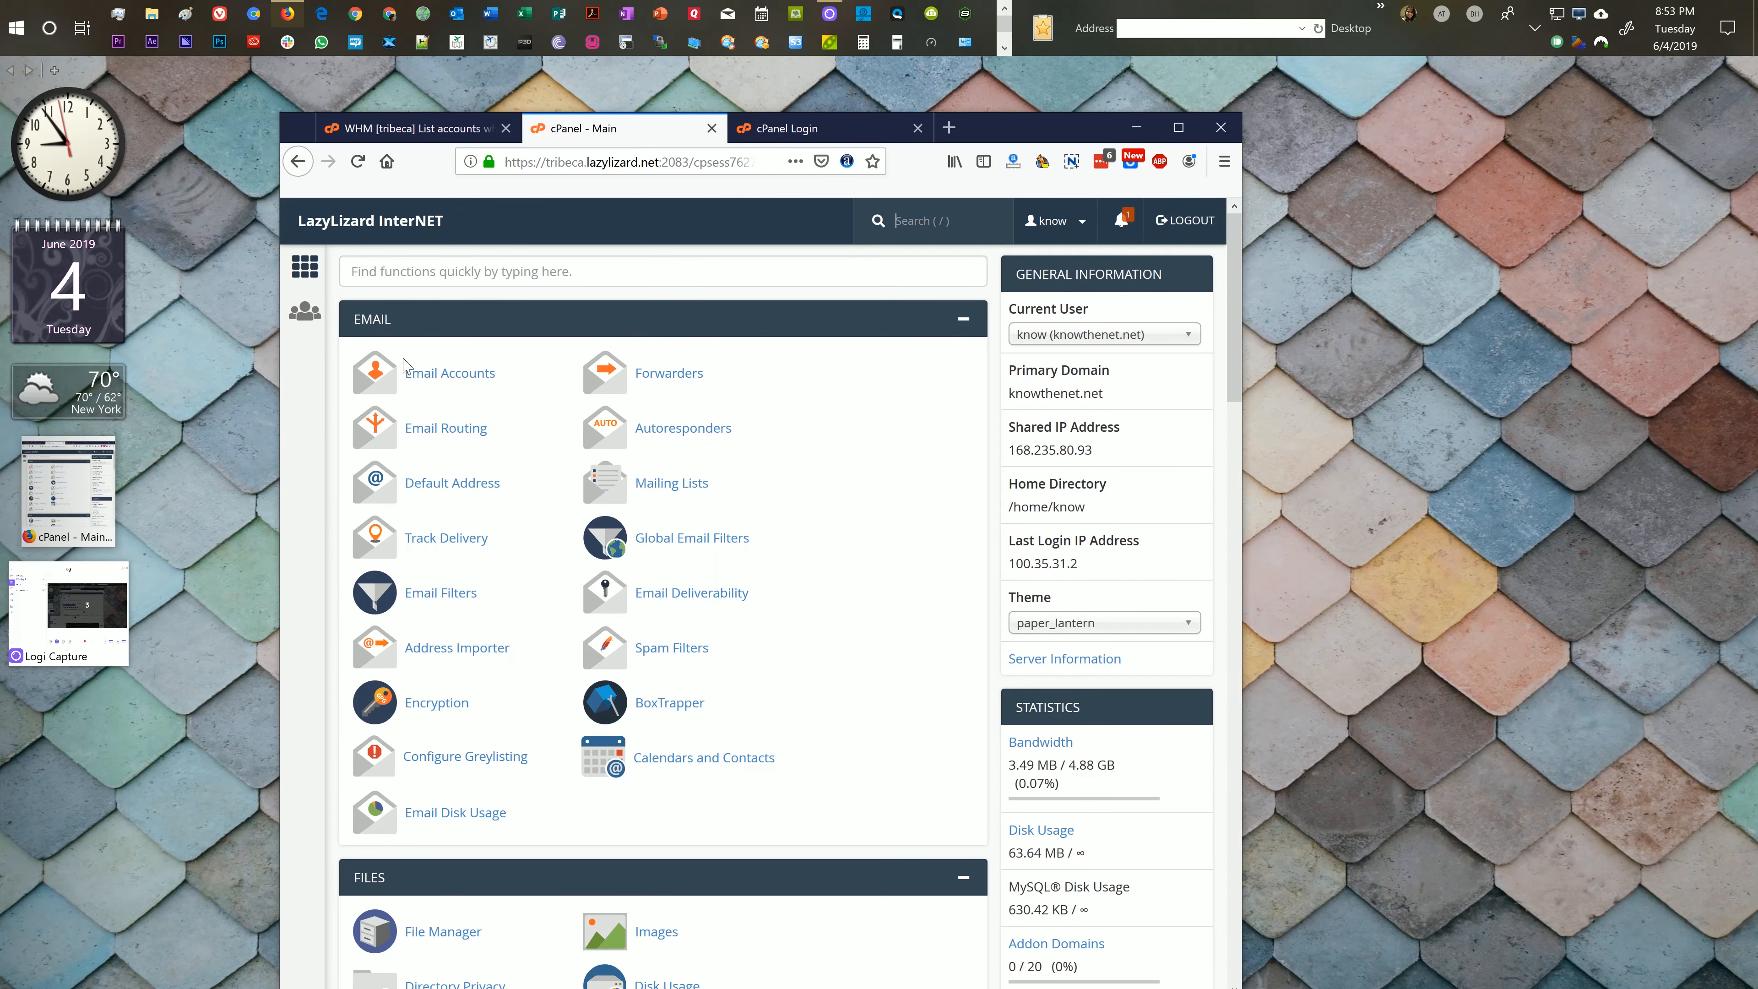
click(425, 372)
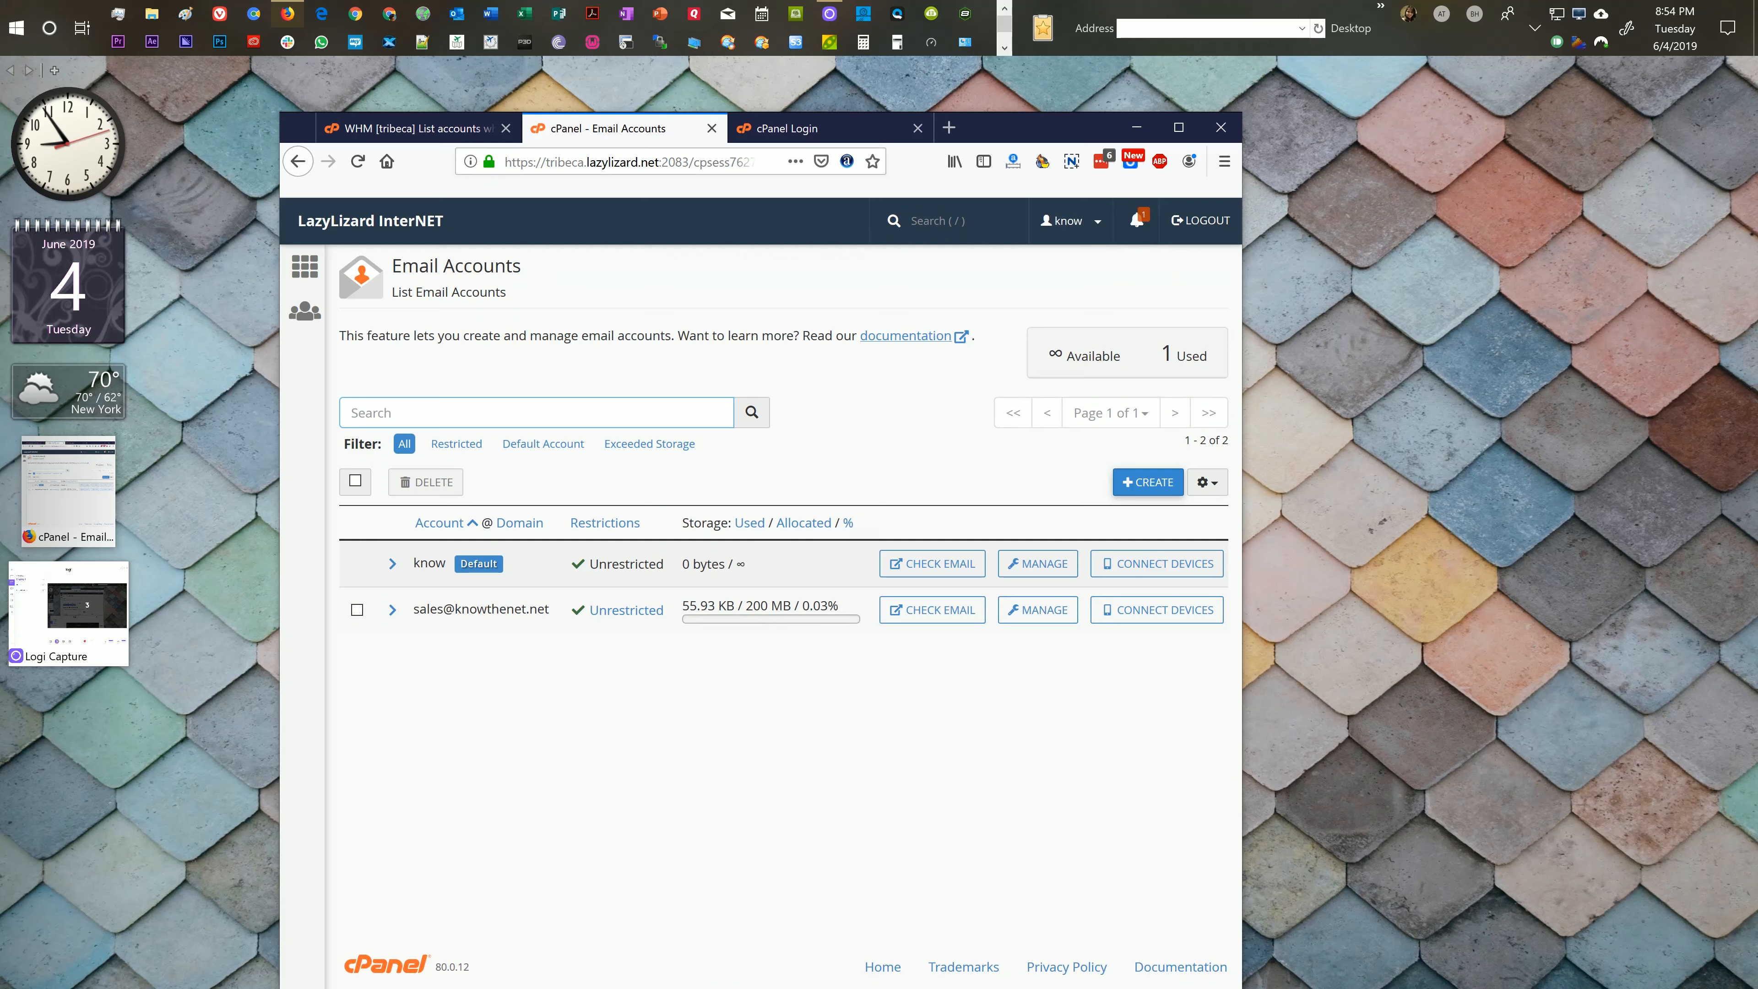
click(683, 605)
drag(683, 605, 791, 605)
click(791, 605)
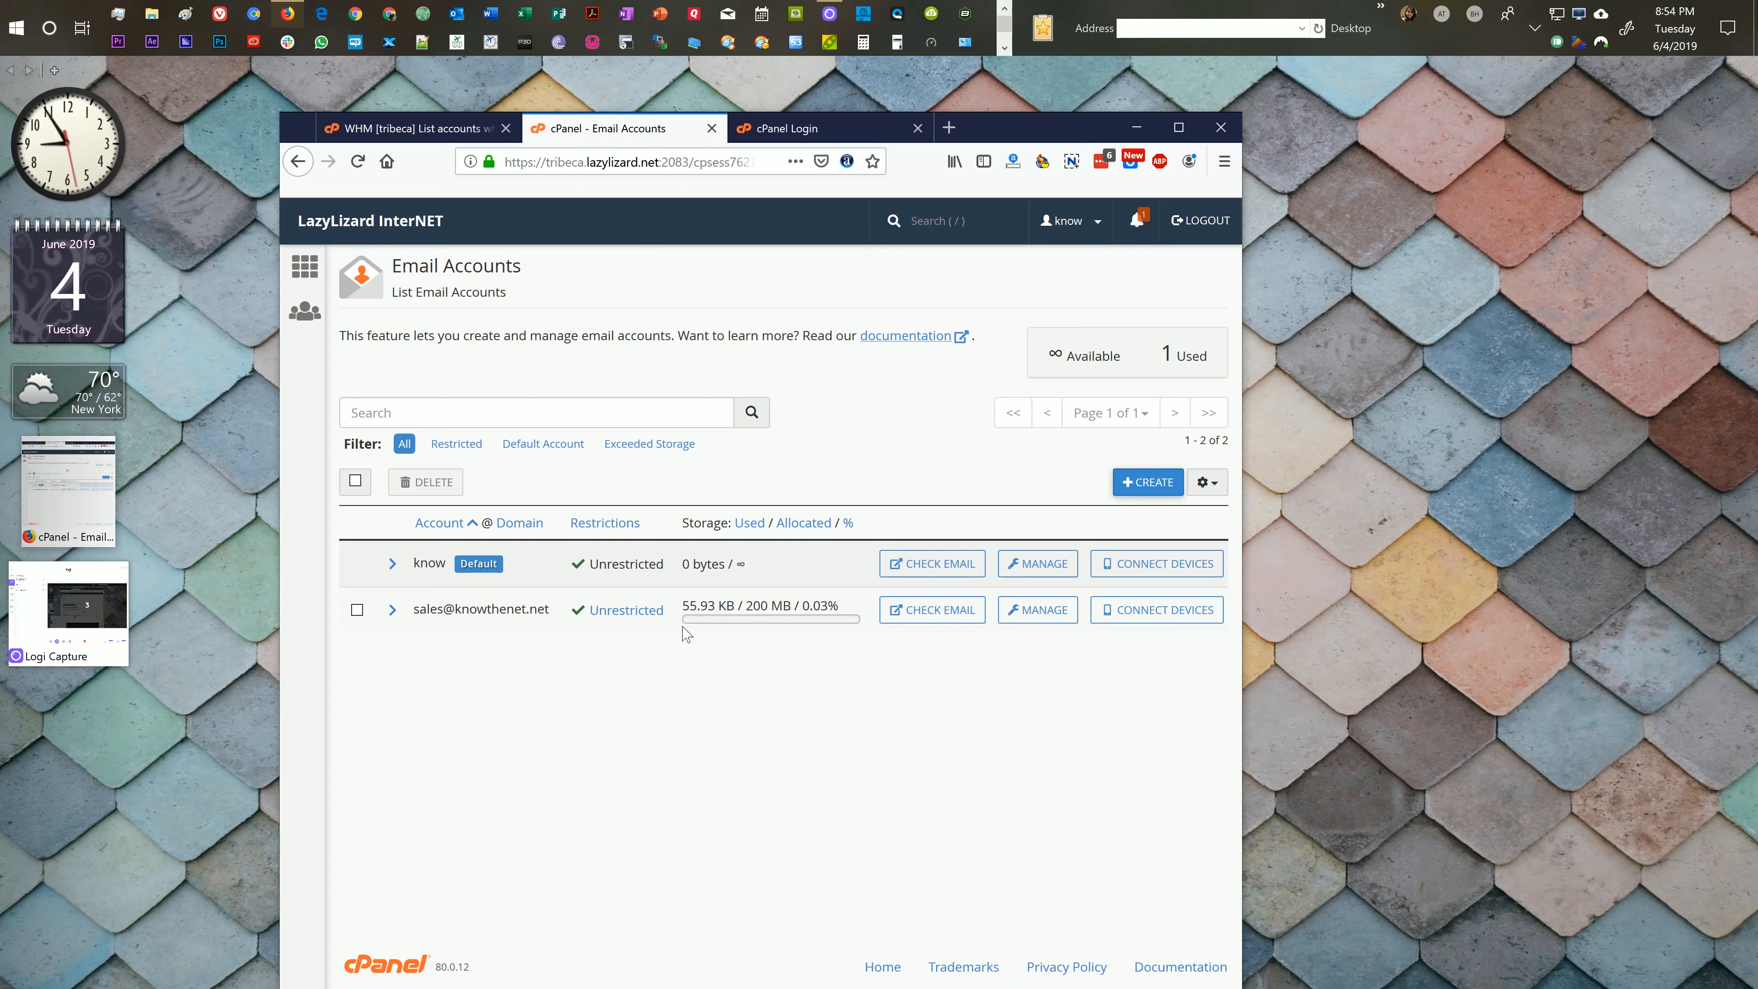
mouse_move(689, 627)
click(931, 610)
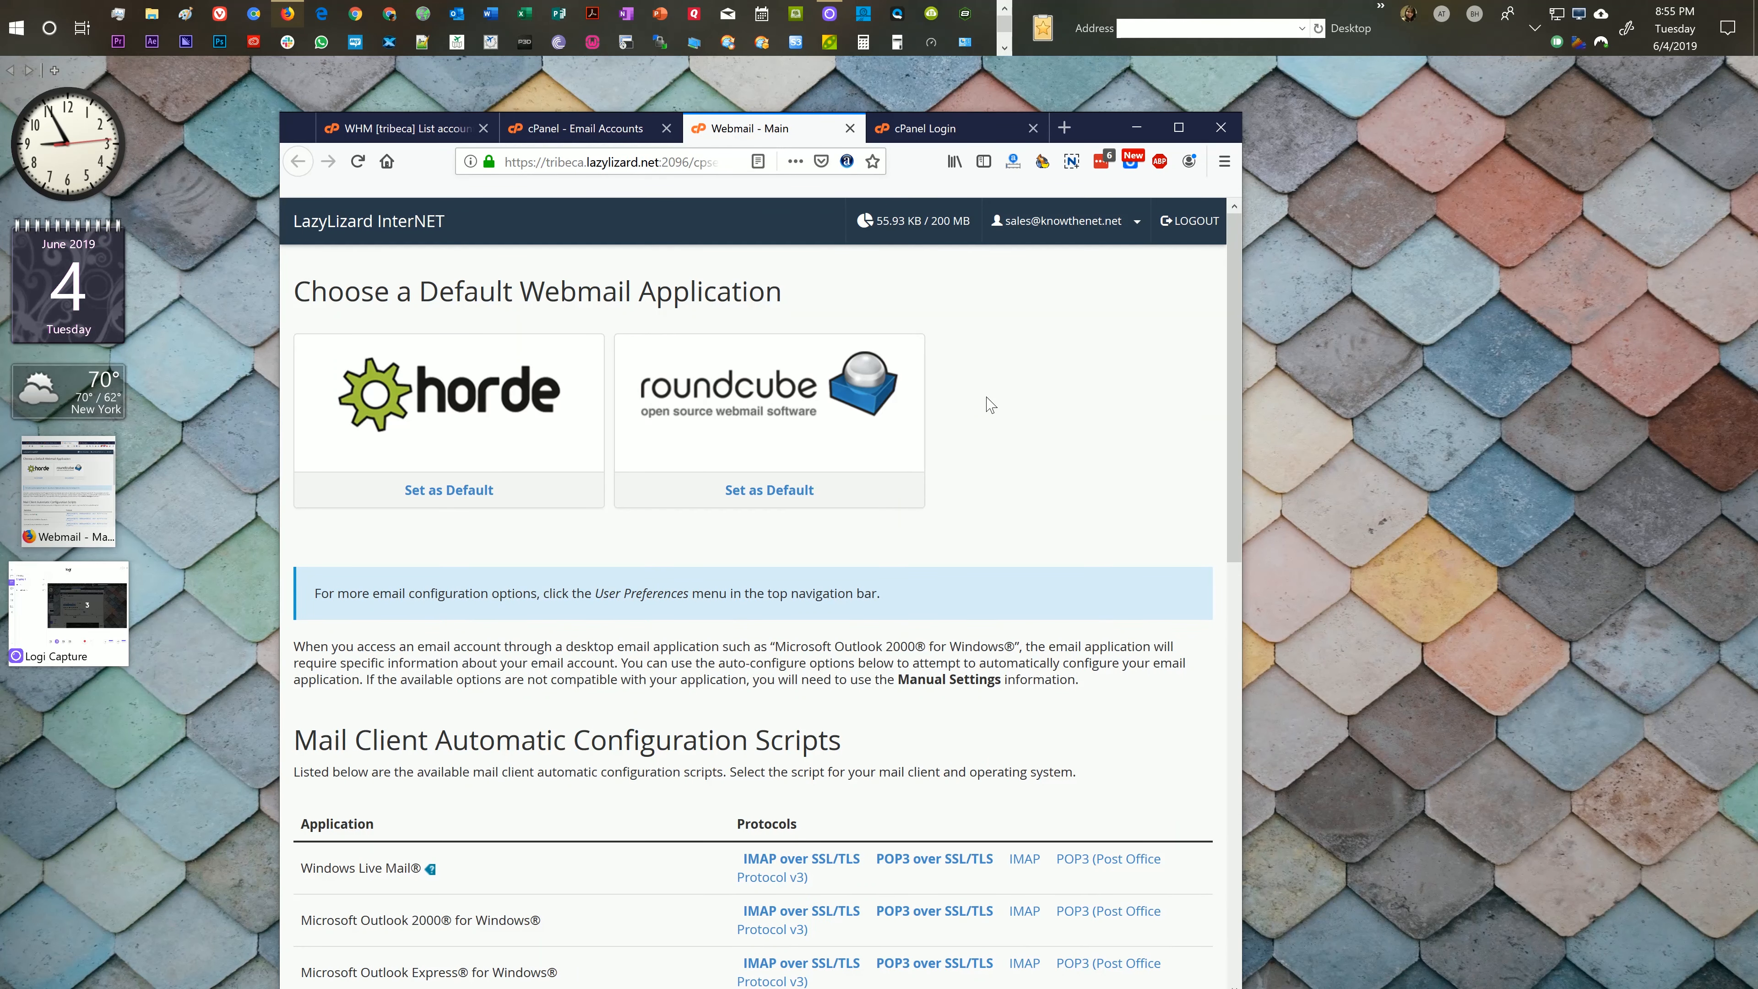
scroll(990, 406, down, 1)
scroll(990, 405, up, 1)
click(478, 402)
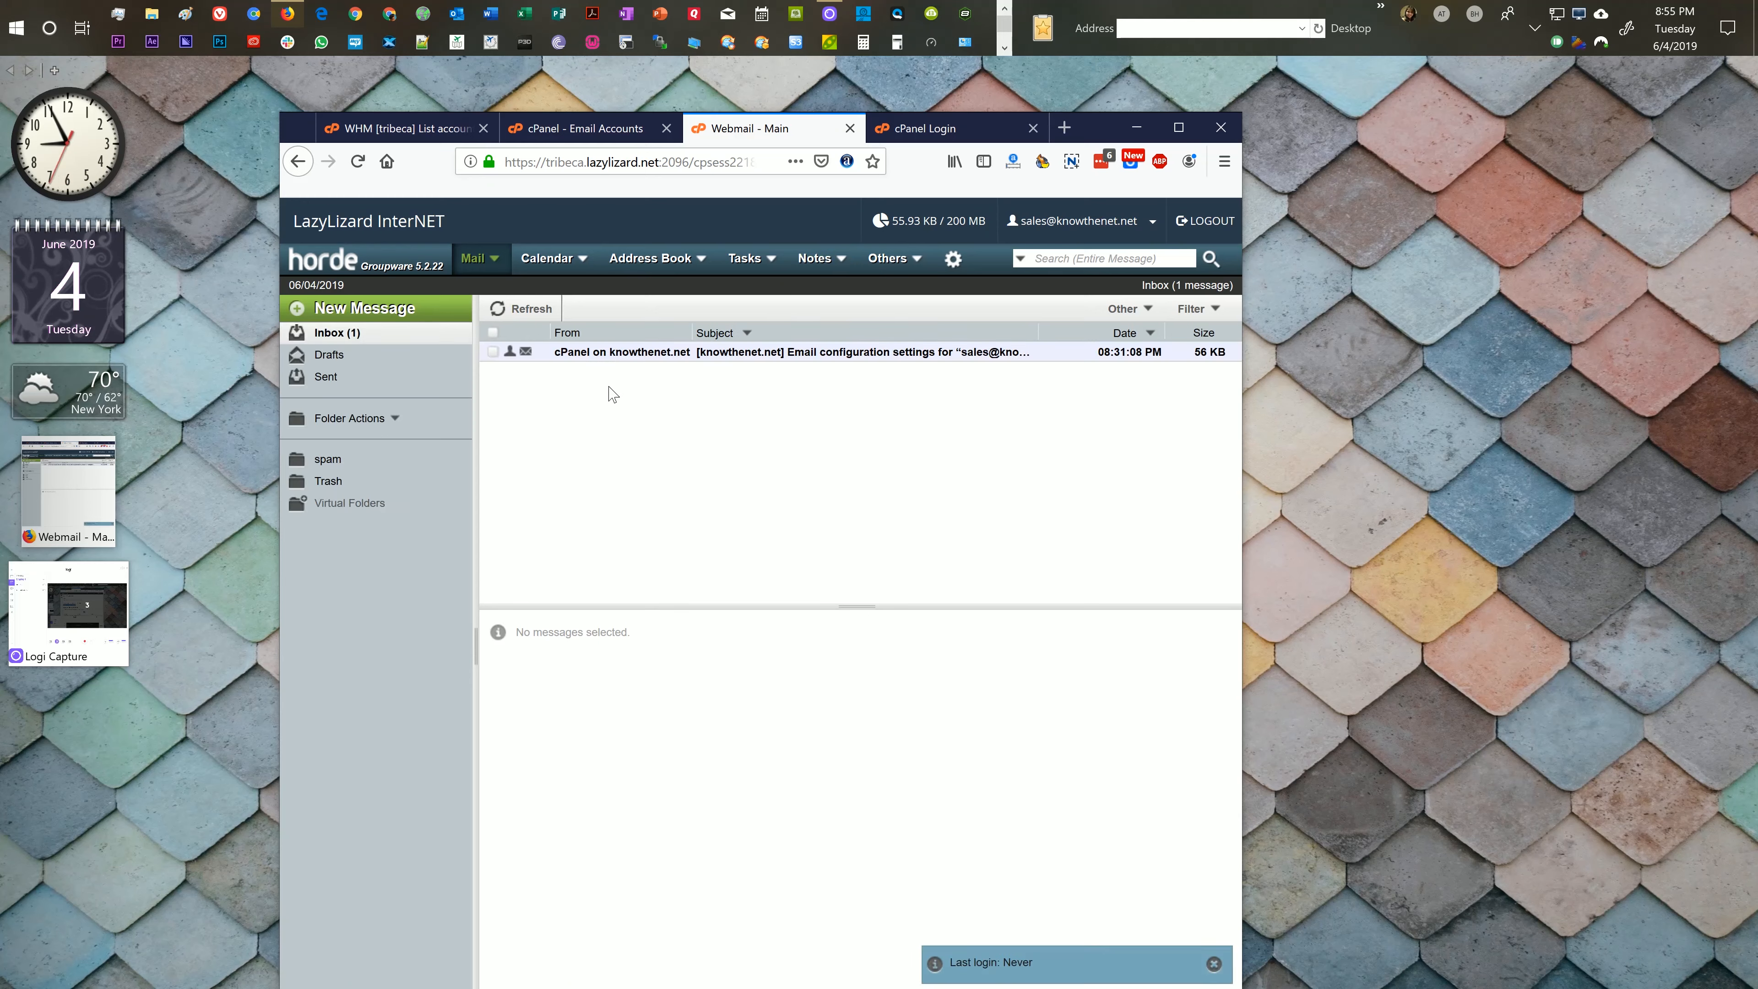
Step: Open the cPanel email configuration settings message and highlight its Secure SSL/TLS Settings heading
click(788, 354)
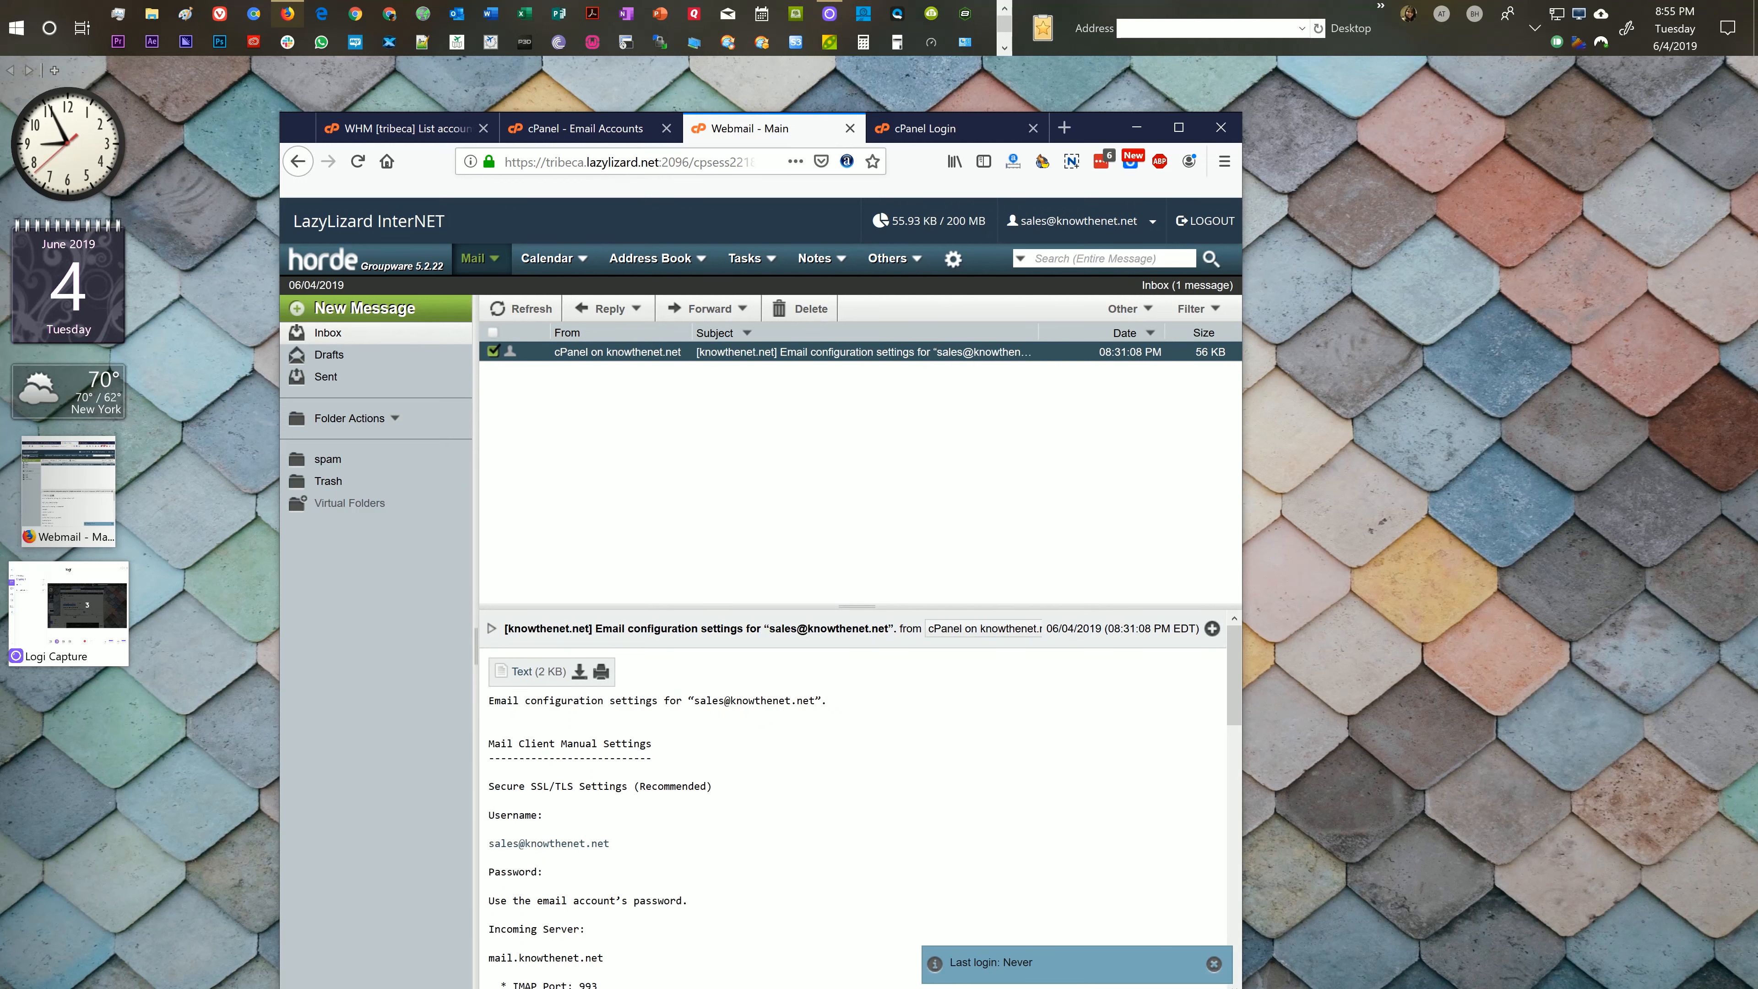
scroll(695, 706, down, 2)
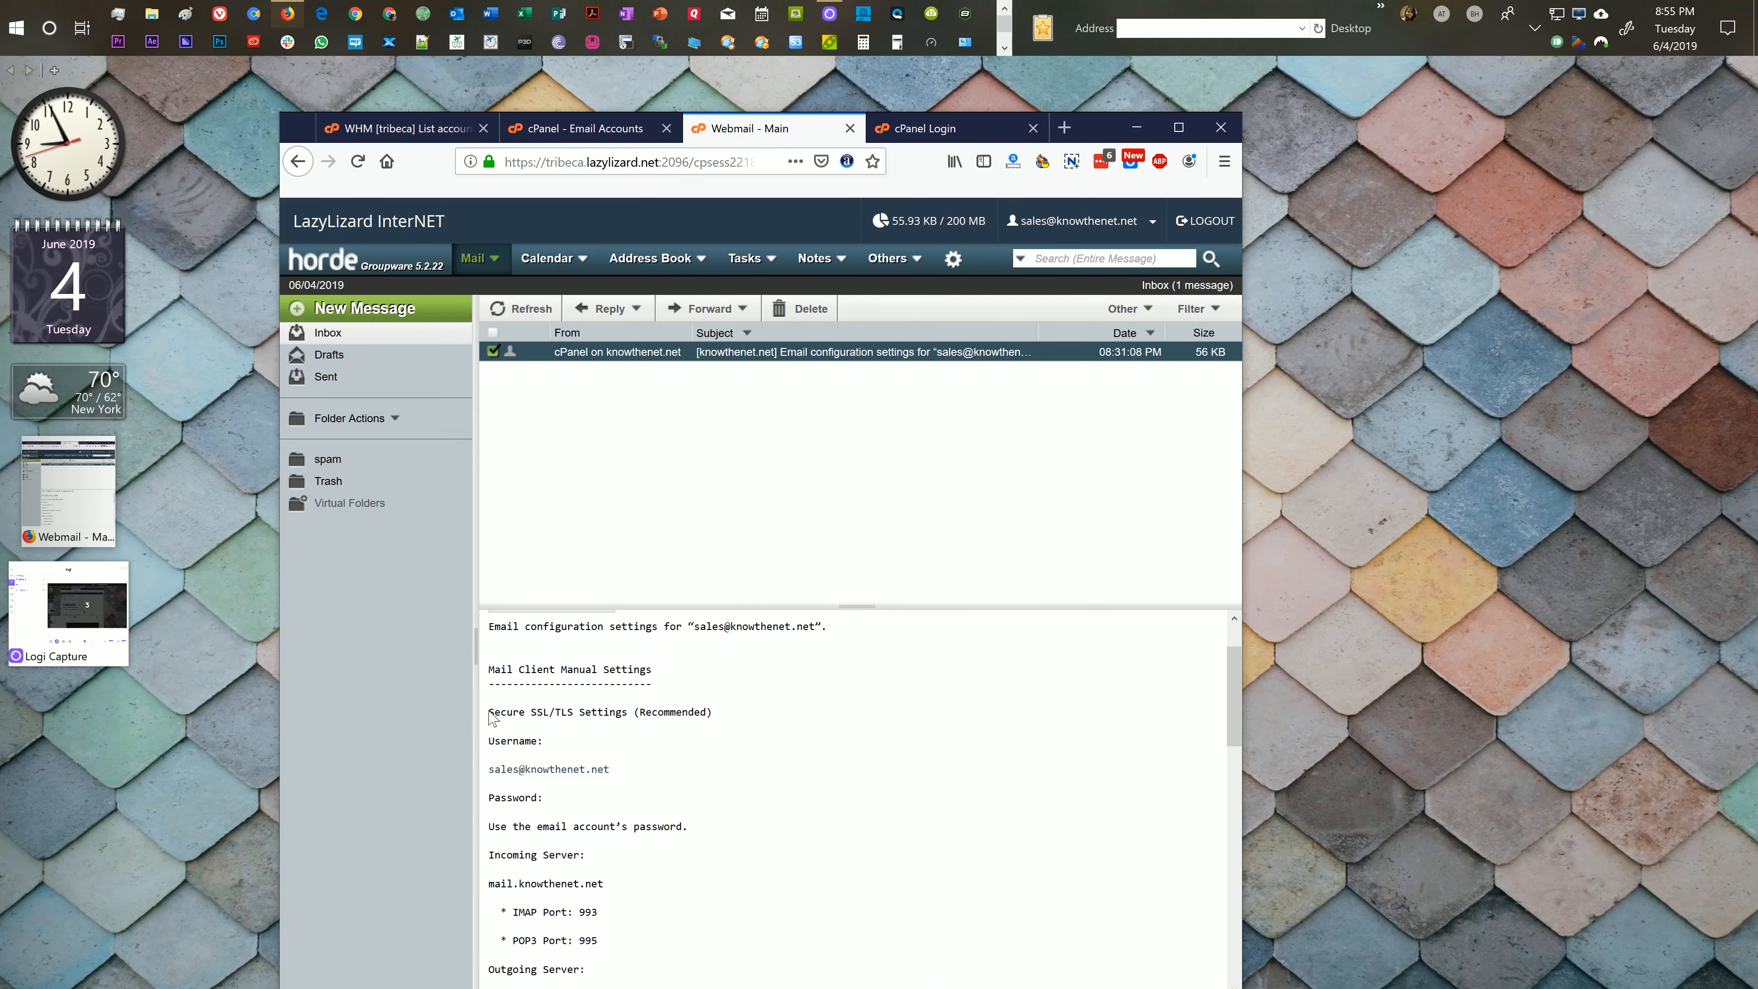
drag(489, 711, 579, 713)
double_click(672, 712)
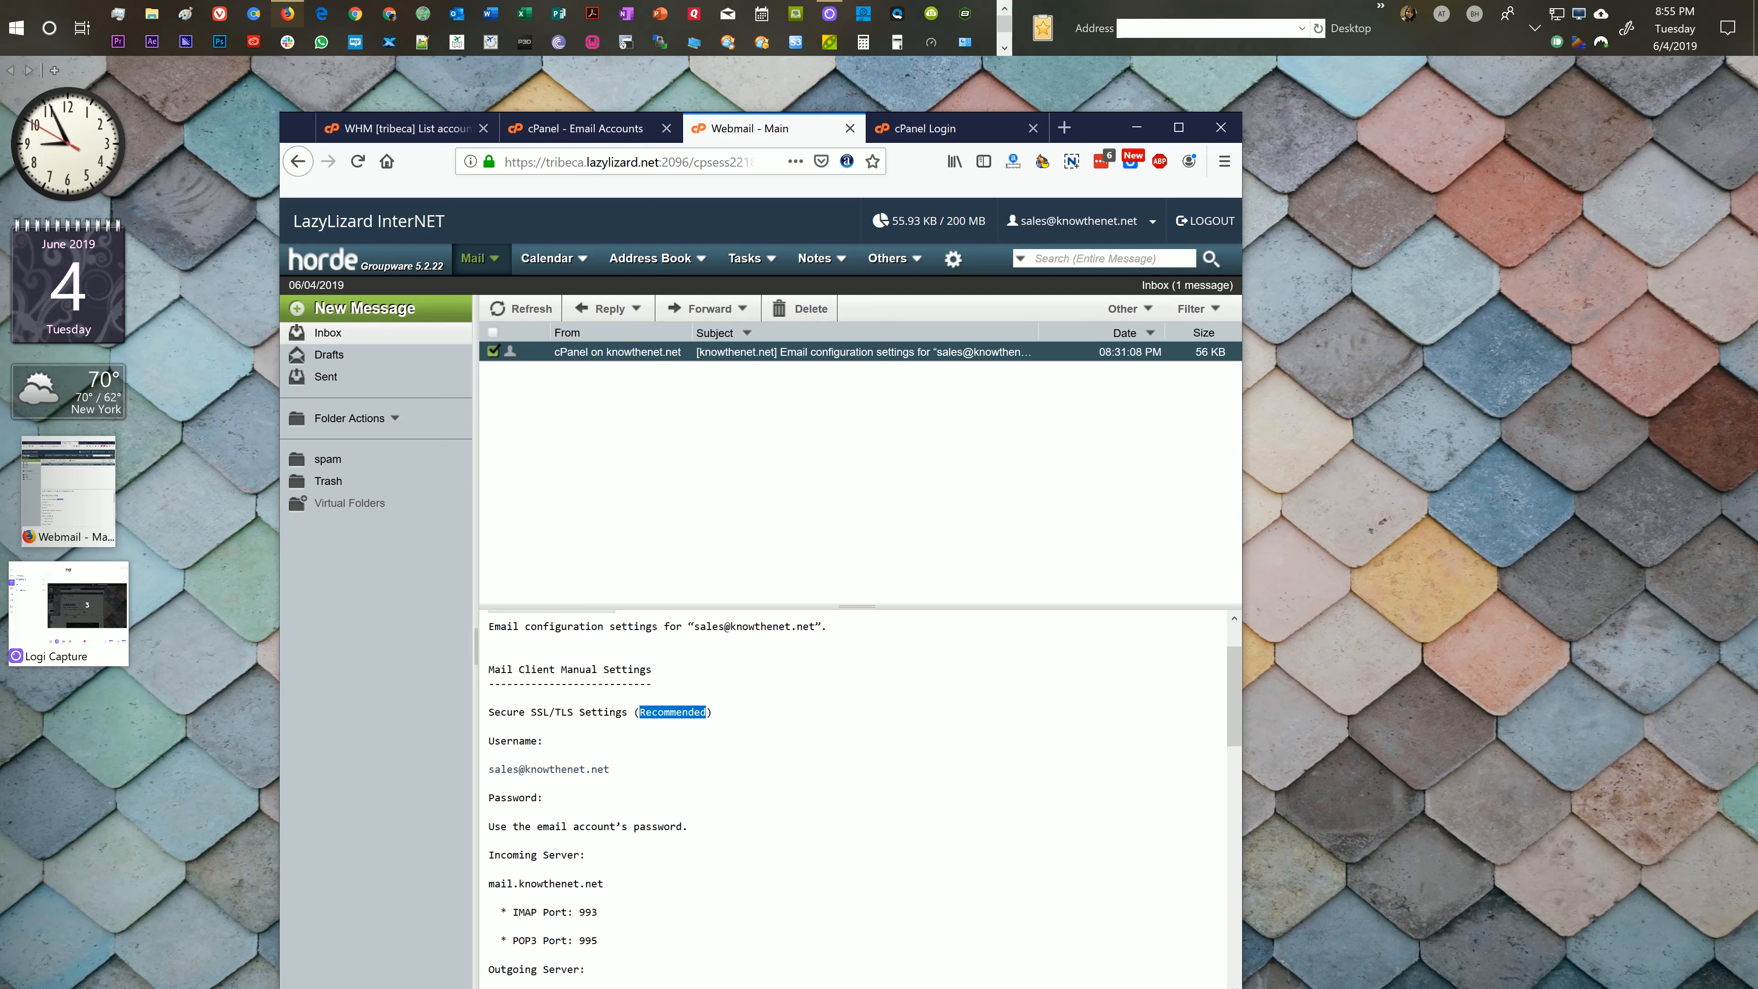
click(671, 712)
drag(488, 712, 628, 712)
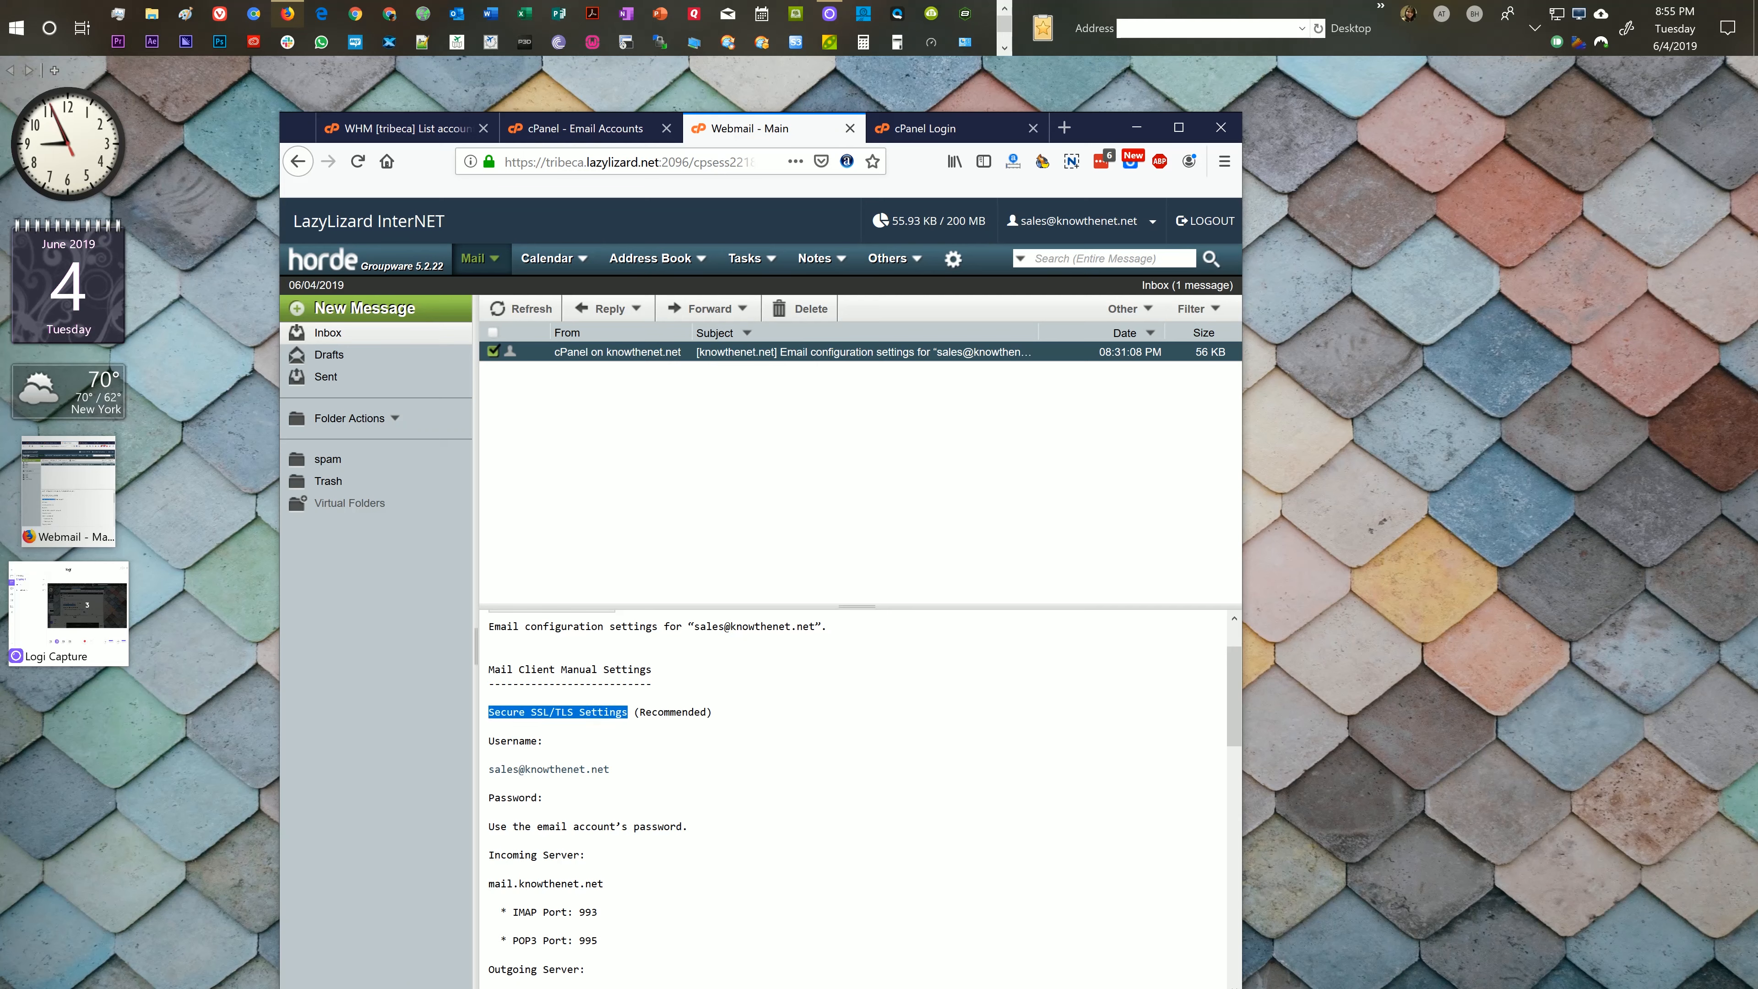
click(550, 712)
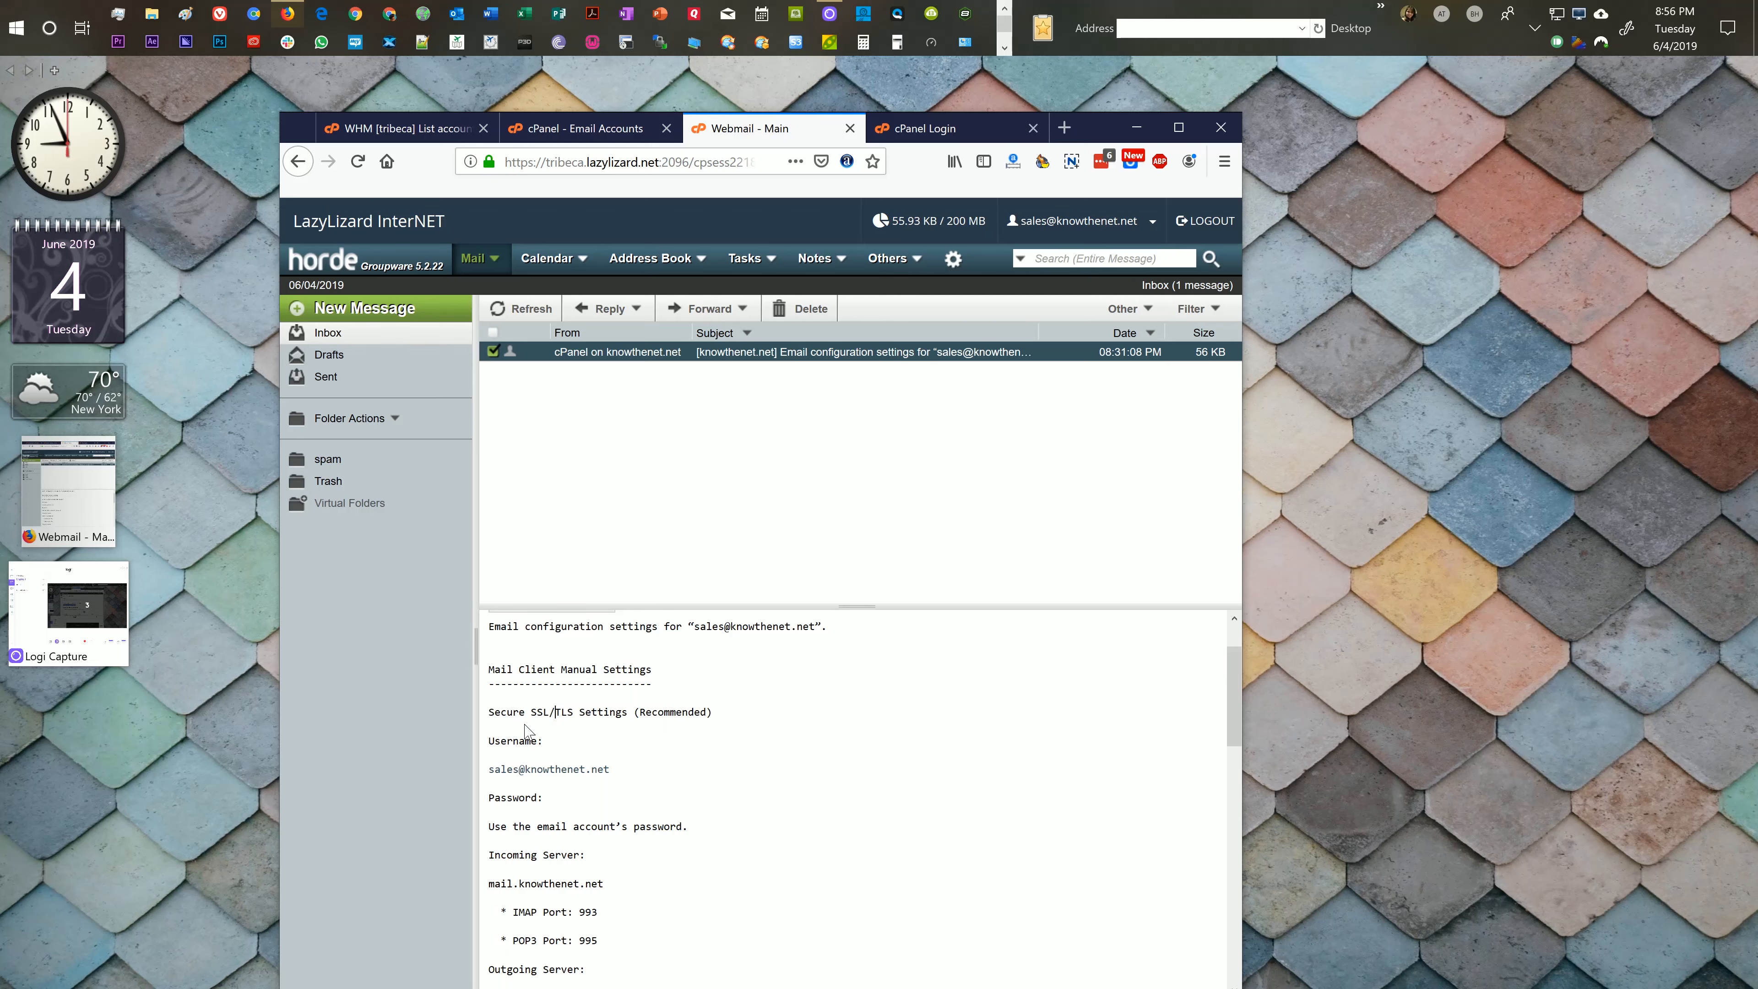
Step: Read through the secure settings: mail.knowthenet.net with IMAP 993, POP3 995, SMTP 465
scroll(526, 730, down, 1)
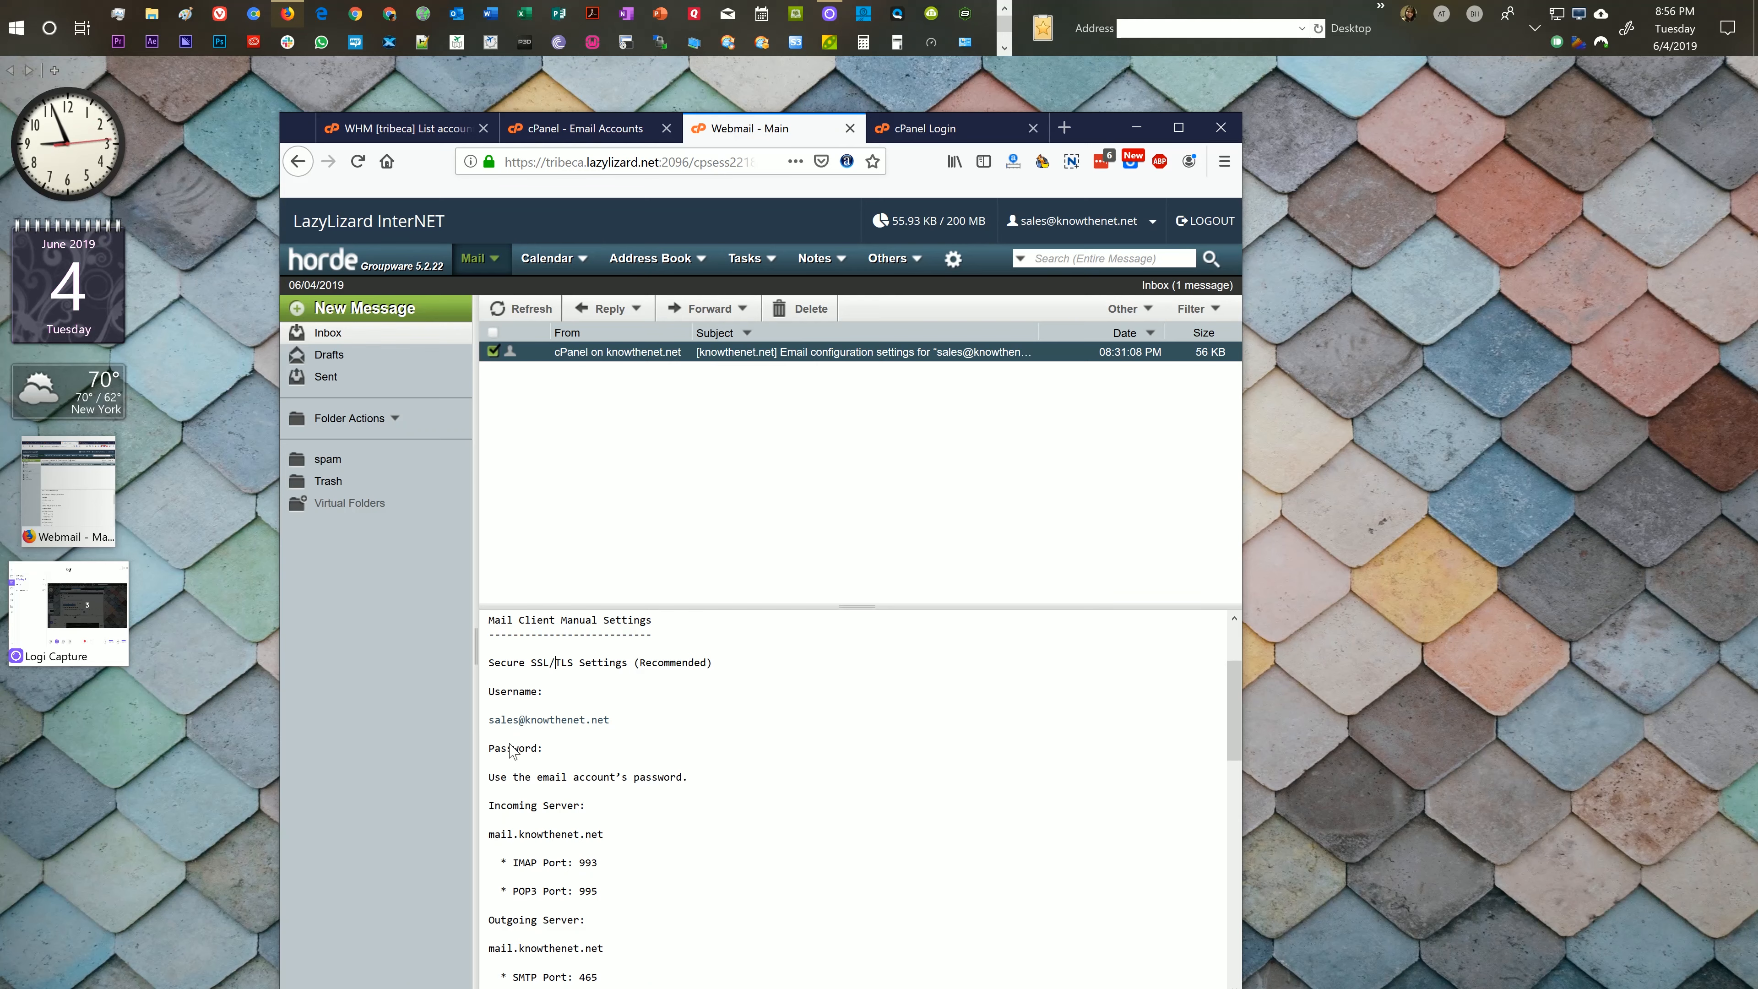
scroll(622, 759, down, 2)
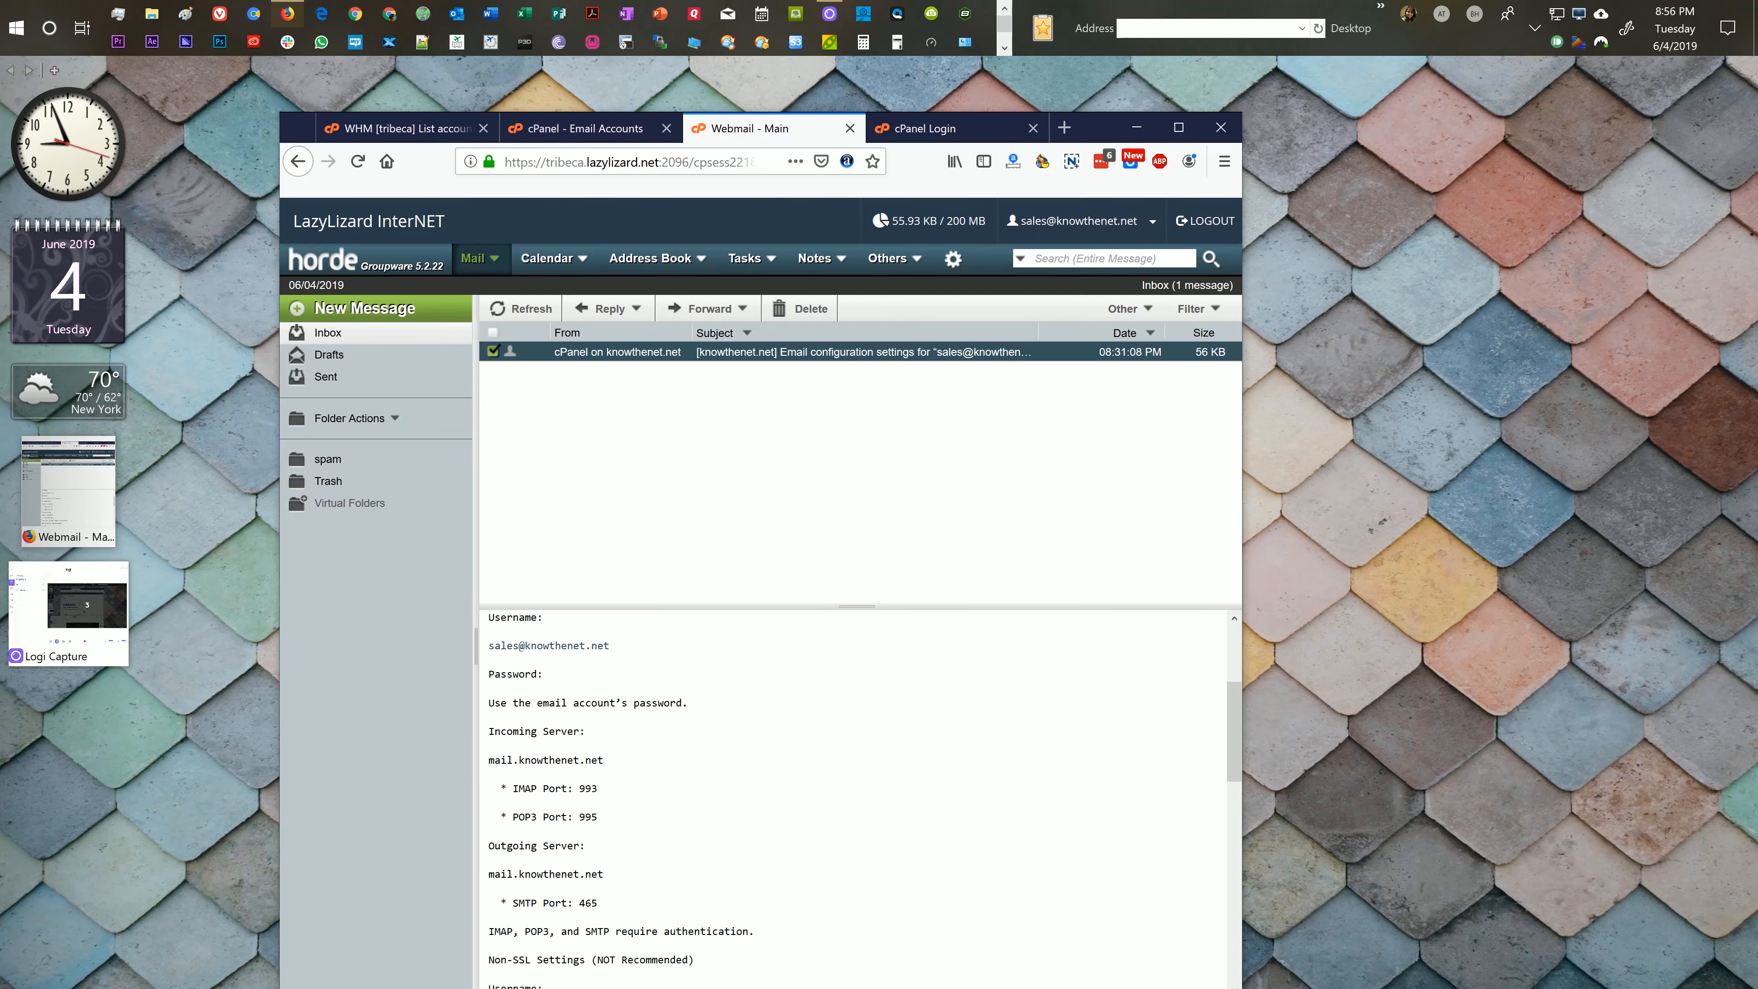
scroll(623, 702, up, 1)
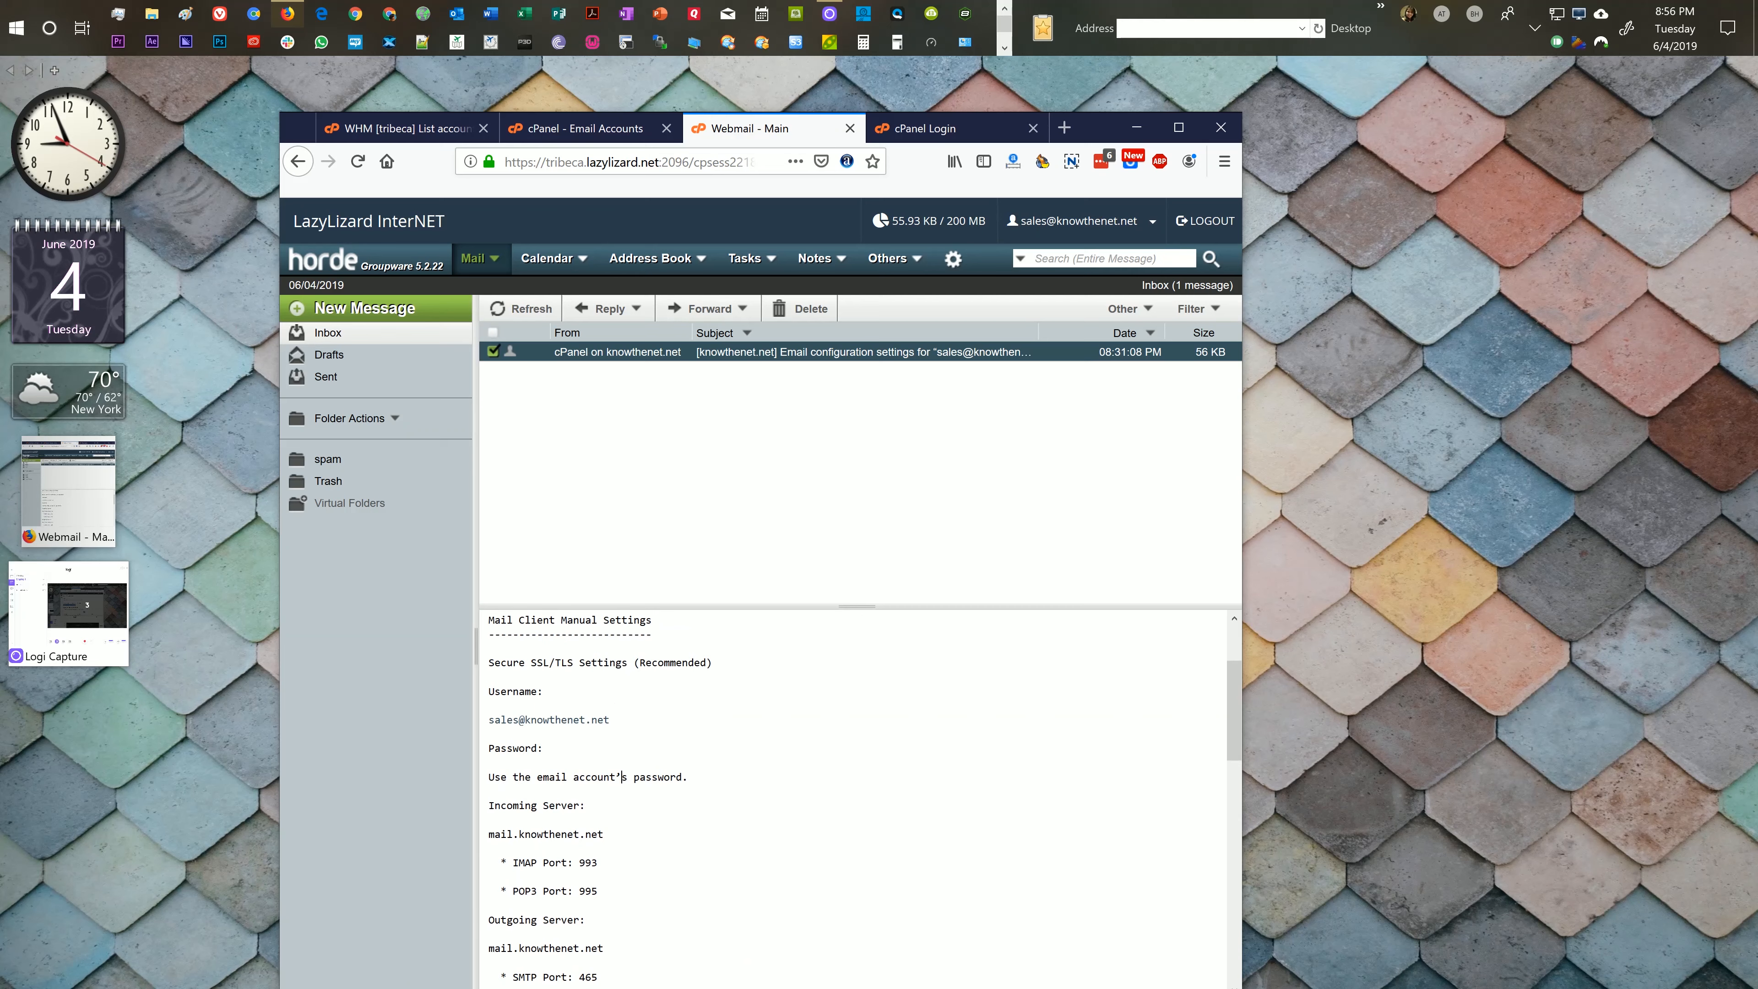
scroll(585, 770, down, 1)
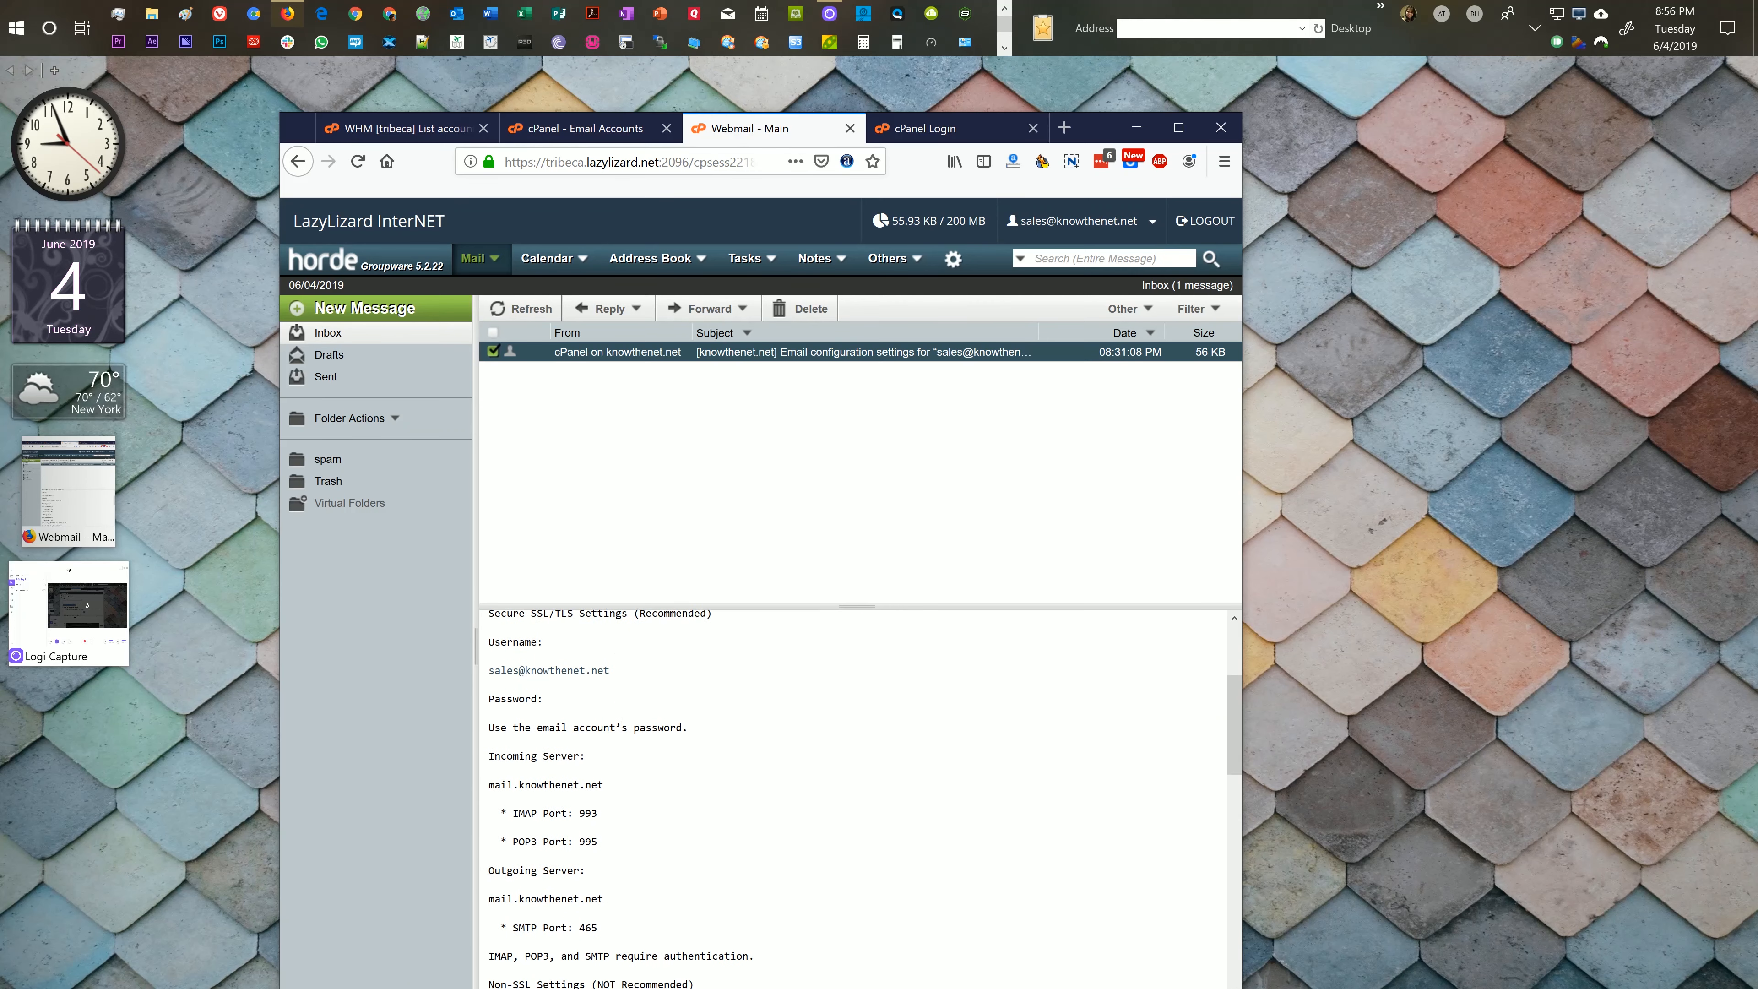
scroll(623, 727, down, 2)
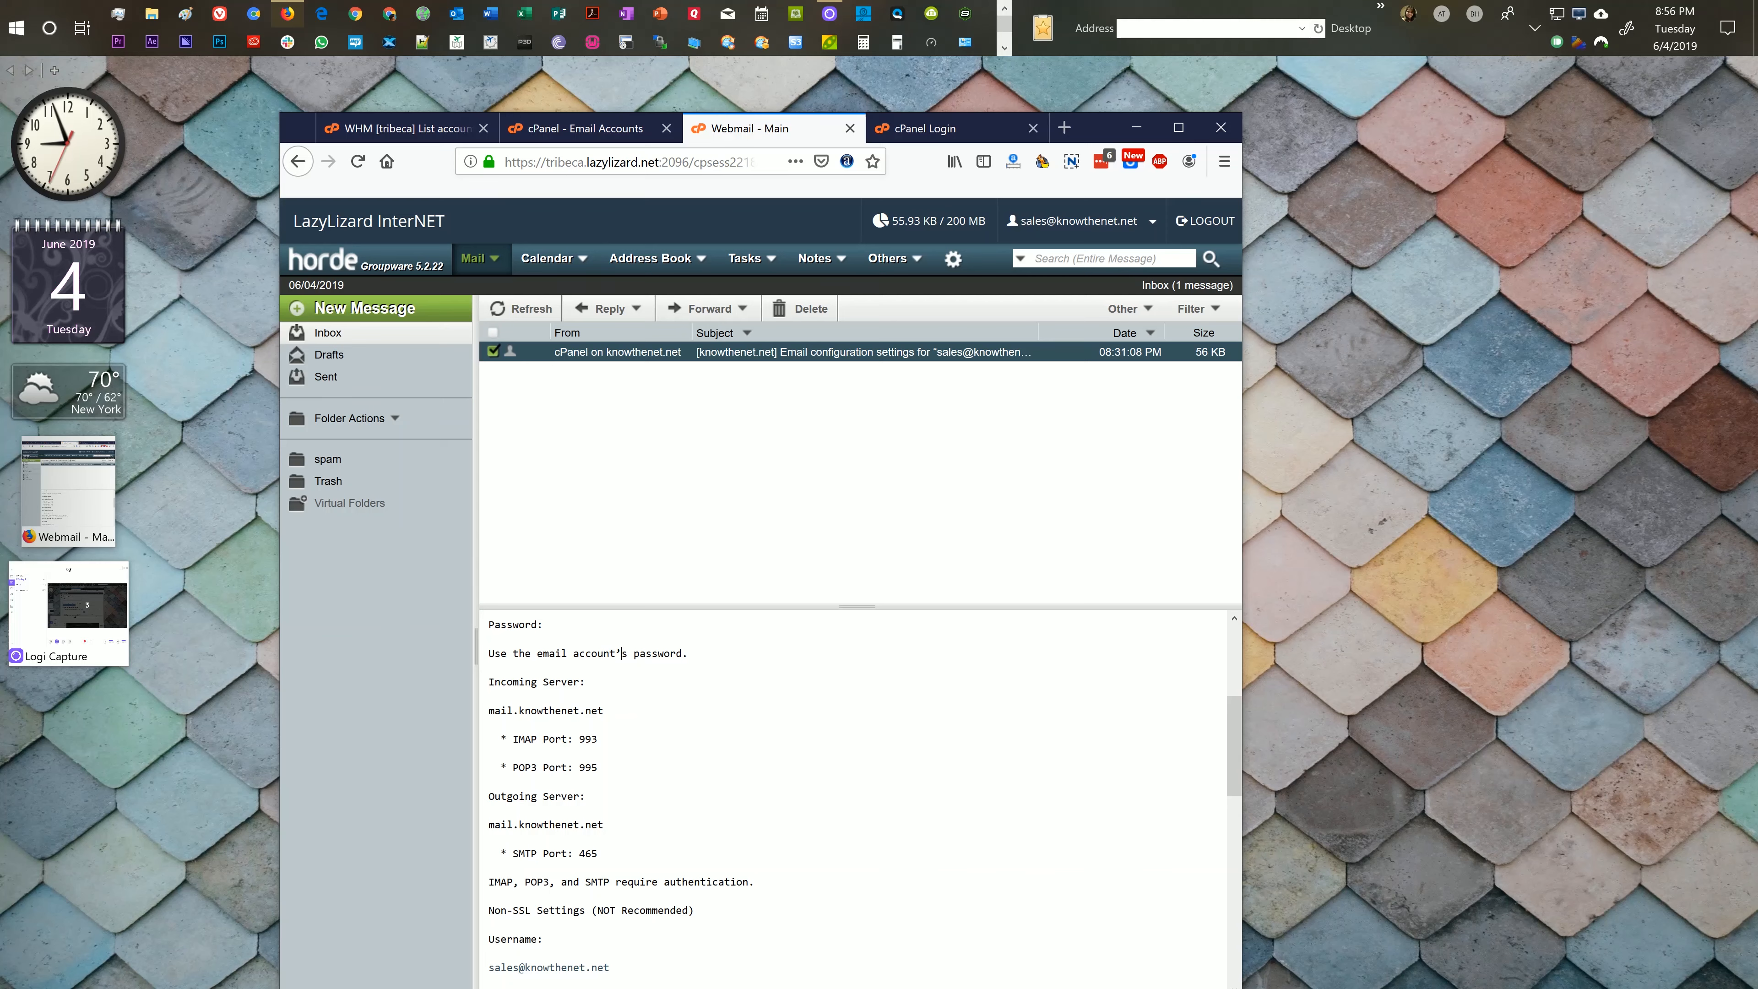
drag(513, 739, 593, 739)
click(606, 740)
drag(512, 739, 597, 738)
click(597, 738)
drag(512, 767, 598, 767)
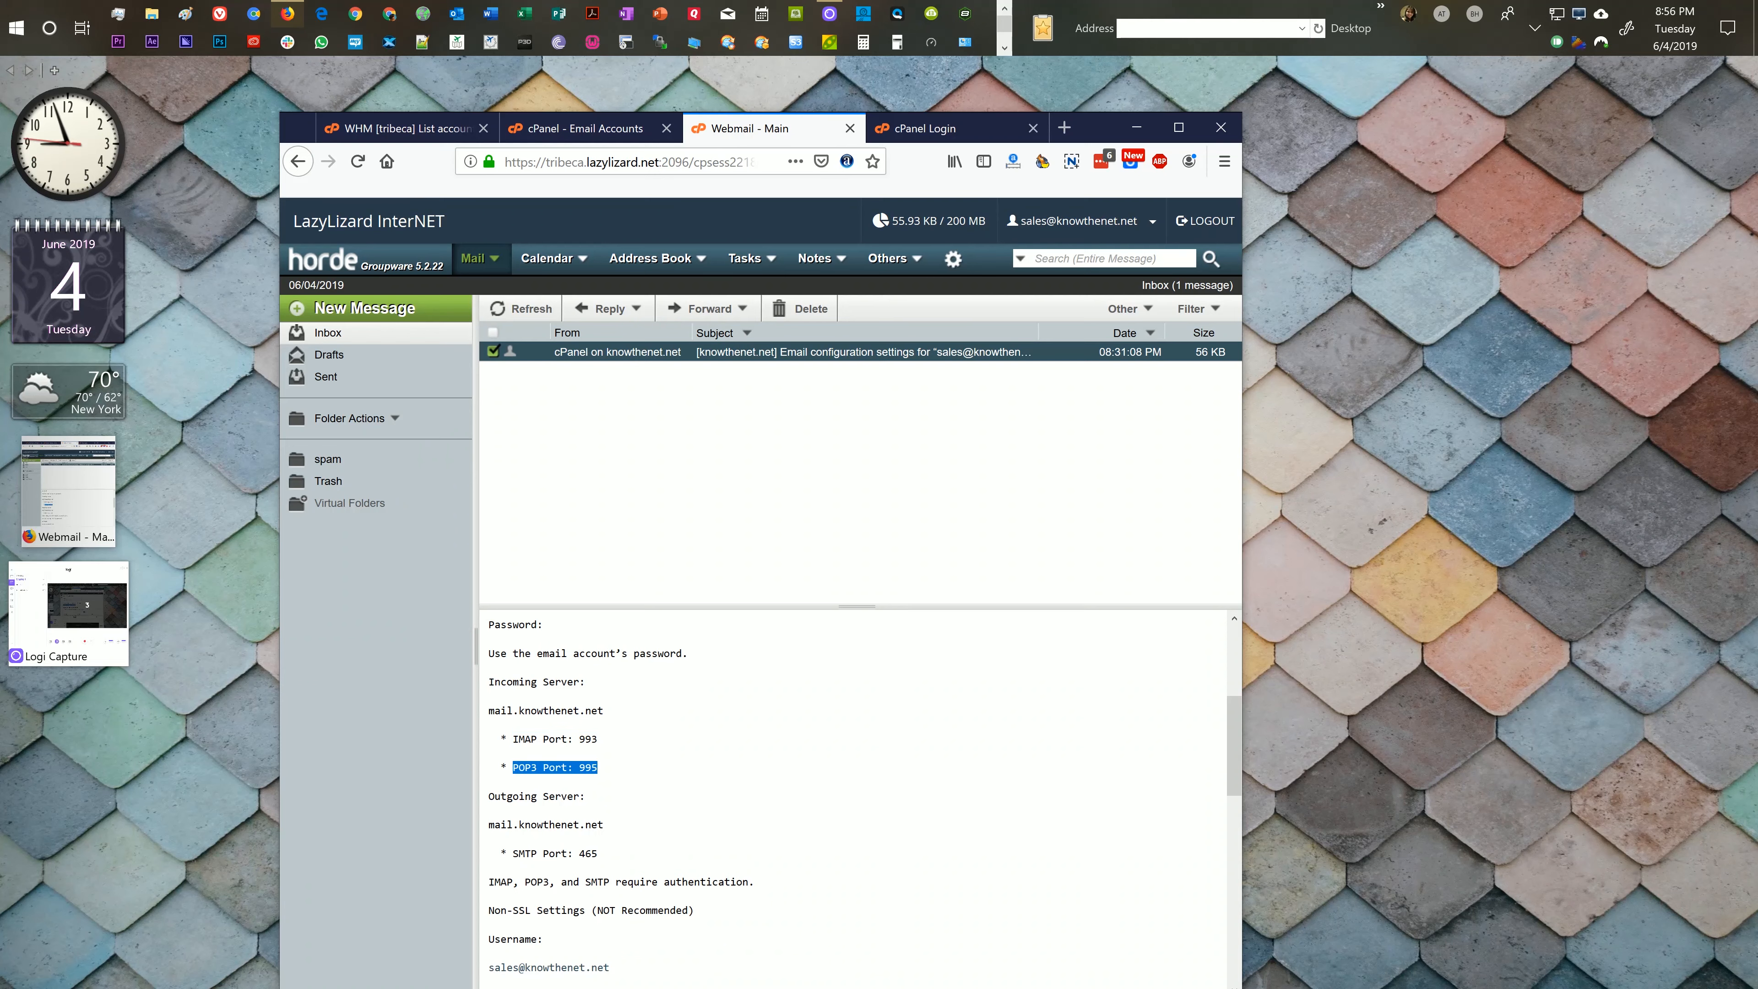
click(631, 754)
drag(512, 739, 593, 739)
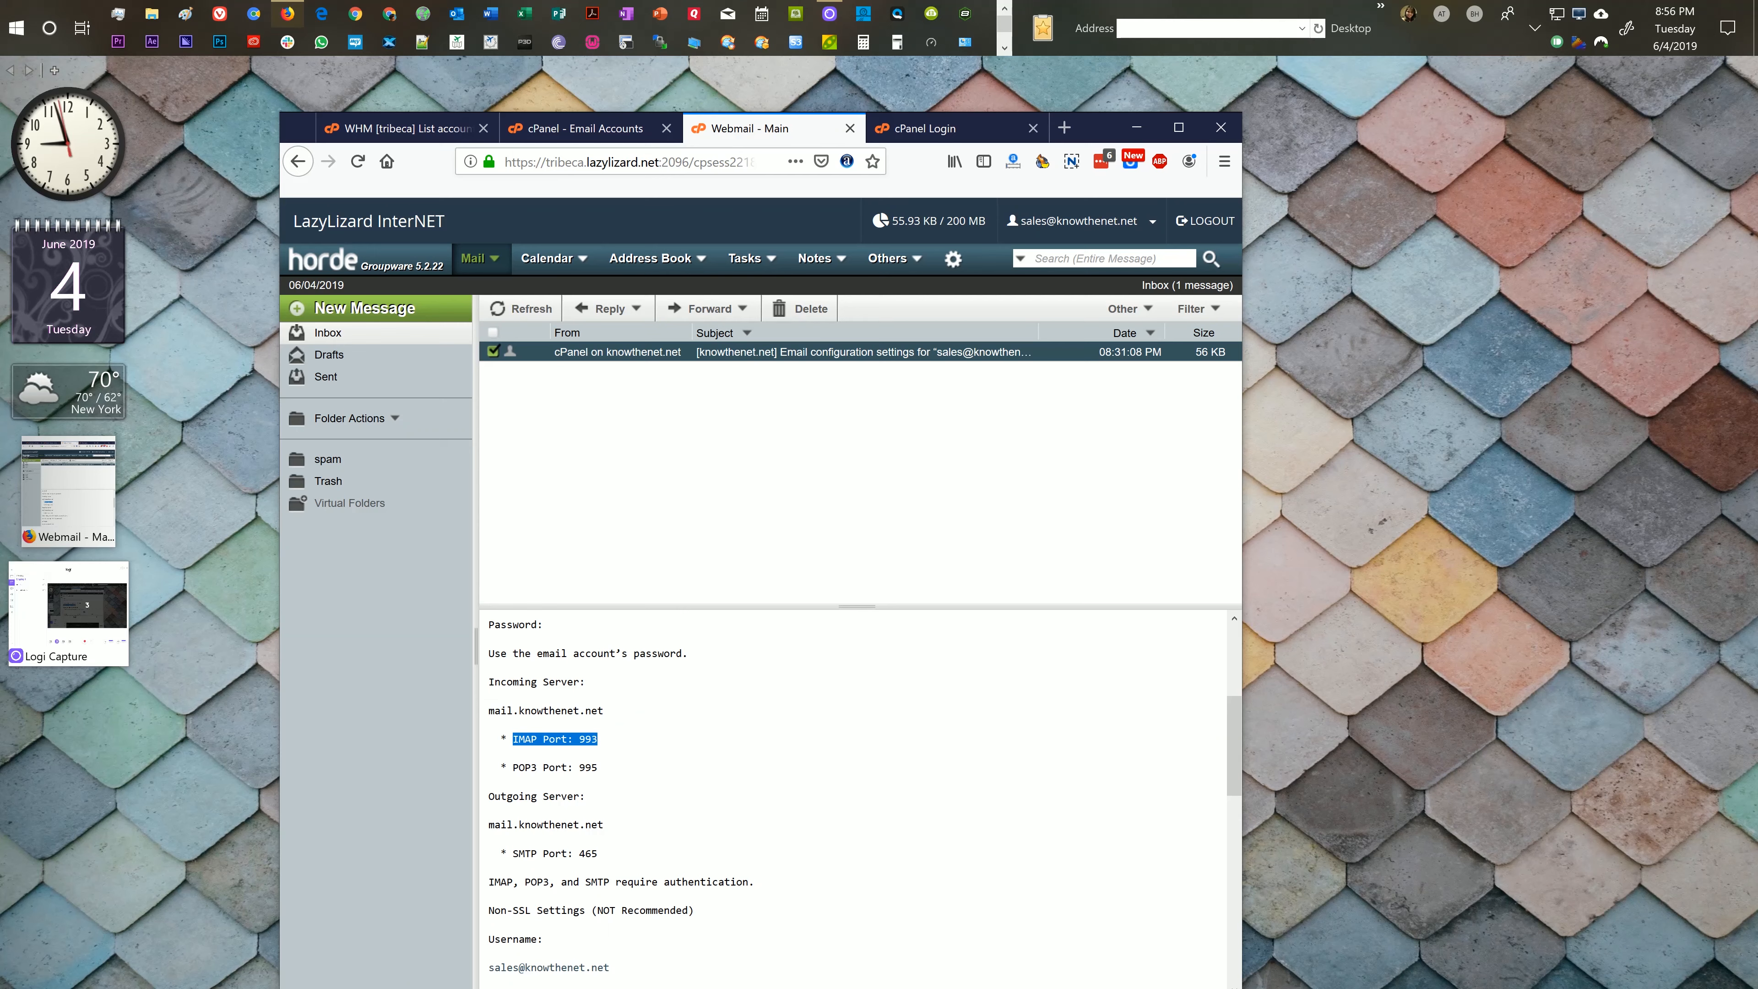
click(597, 739)
drag(513, 767, 592, 767)
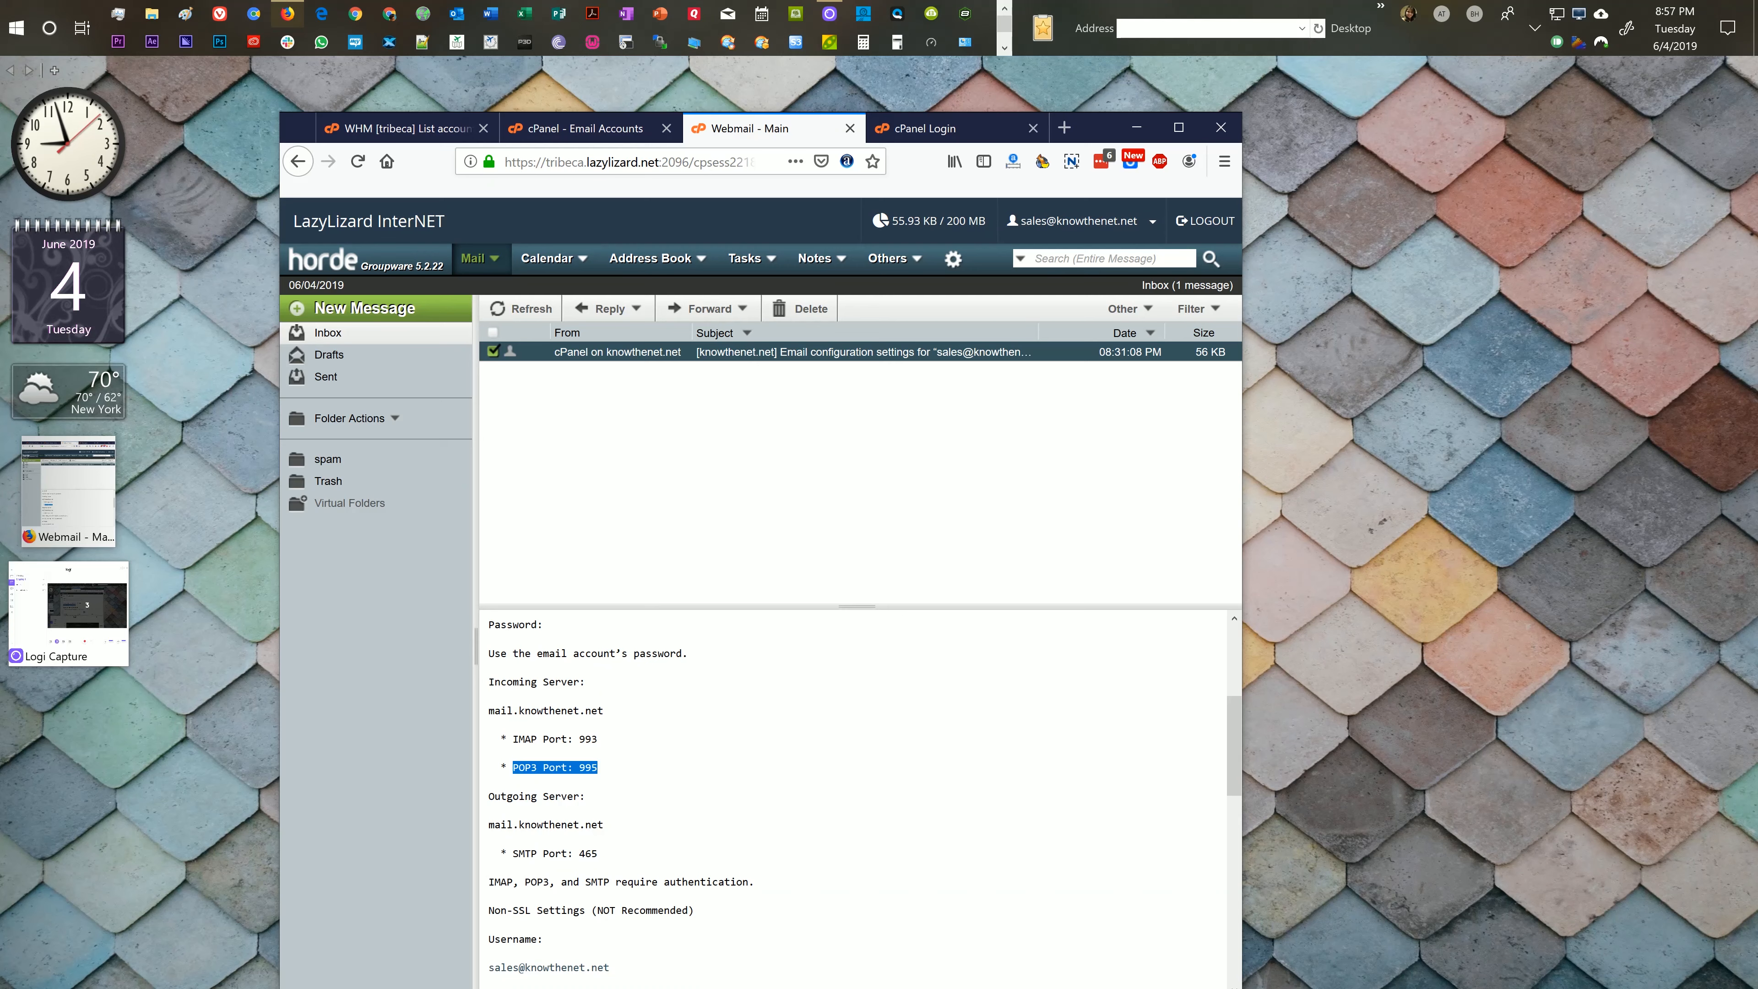
click(615, 773)
scroll(857, 796, down, 2)
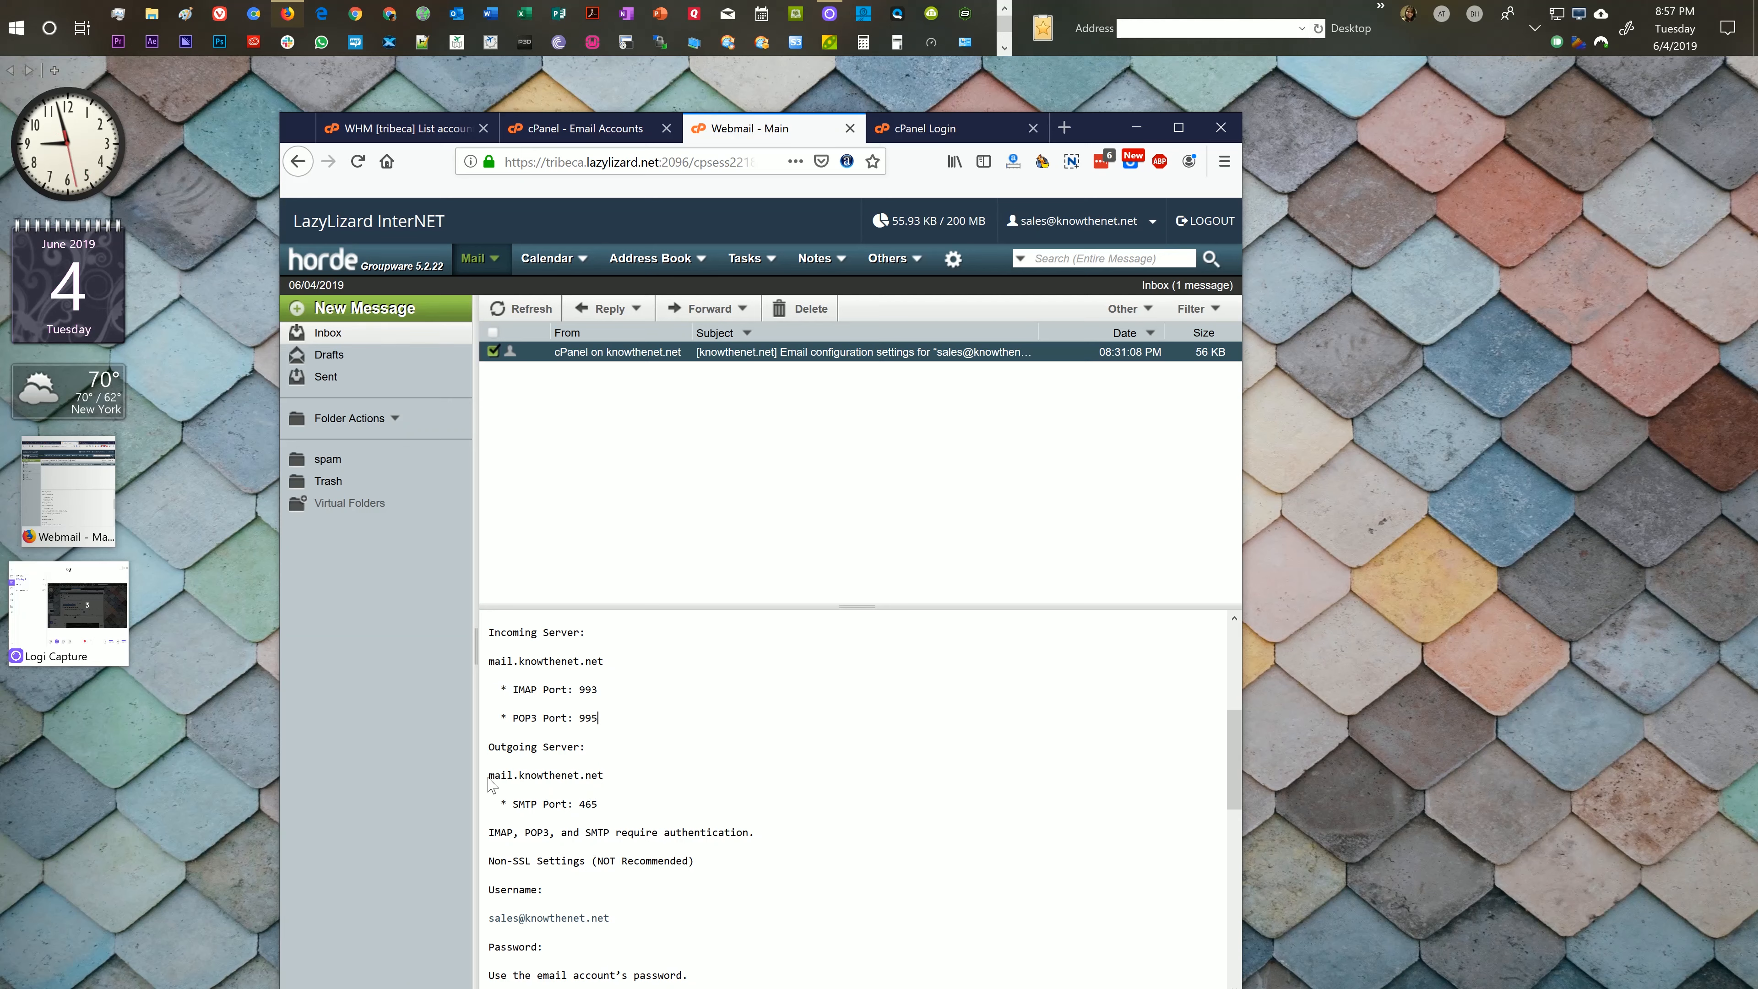
scroll(488, 784, down, 2)
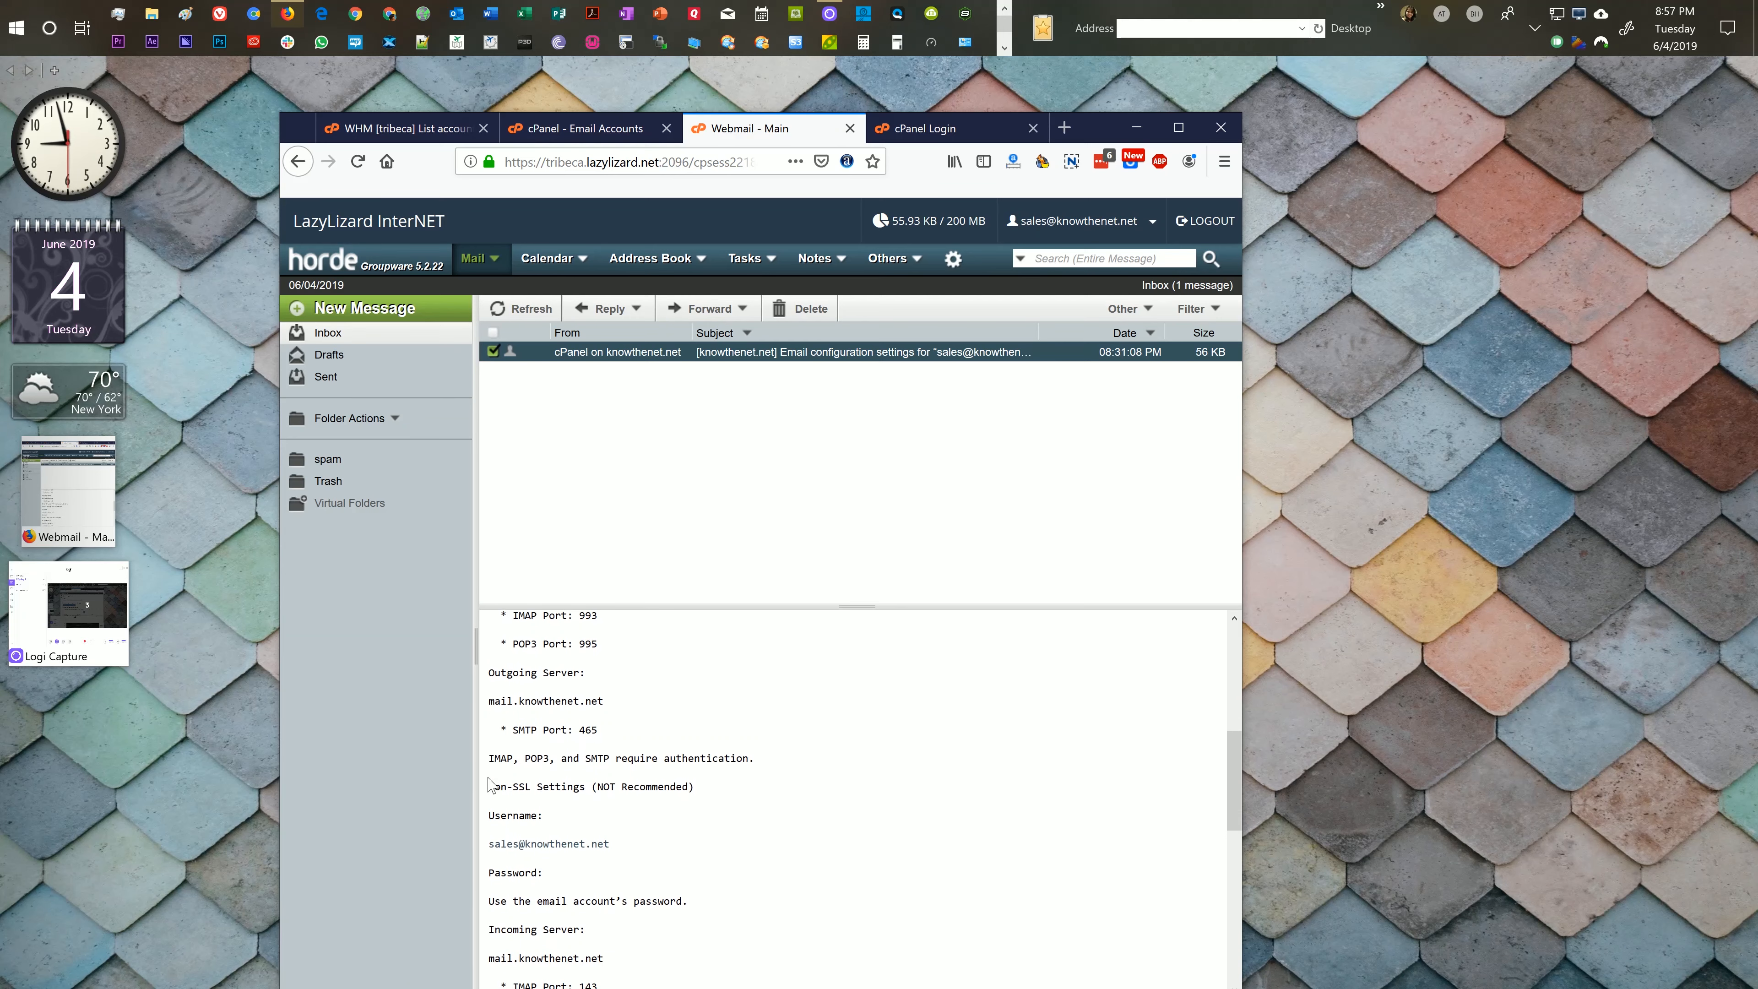
scroll(488, 781, down, 2)
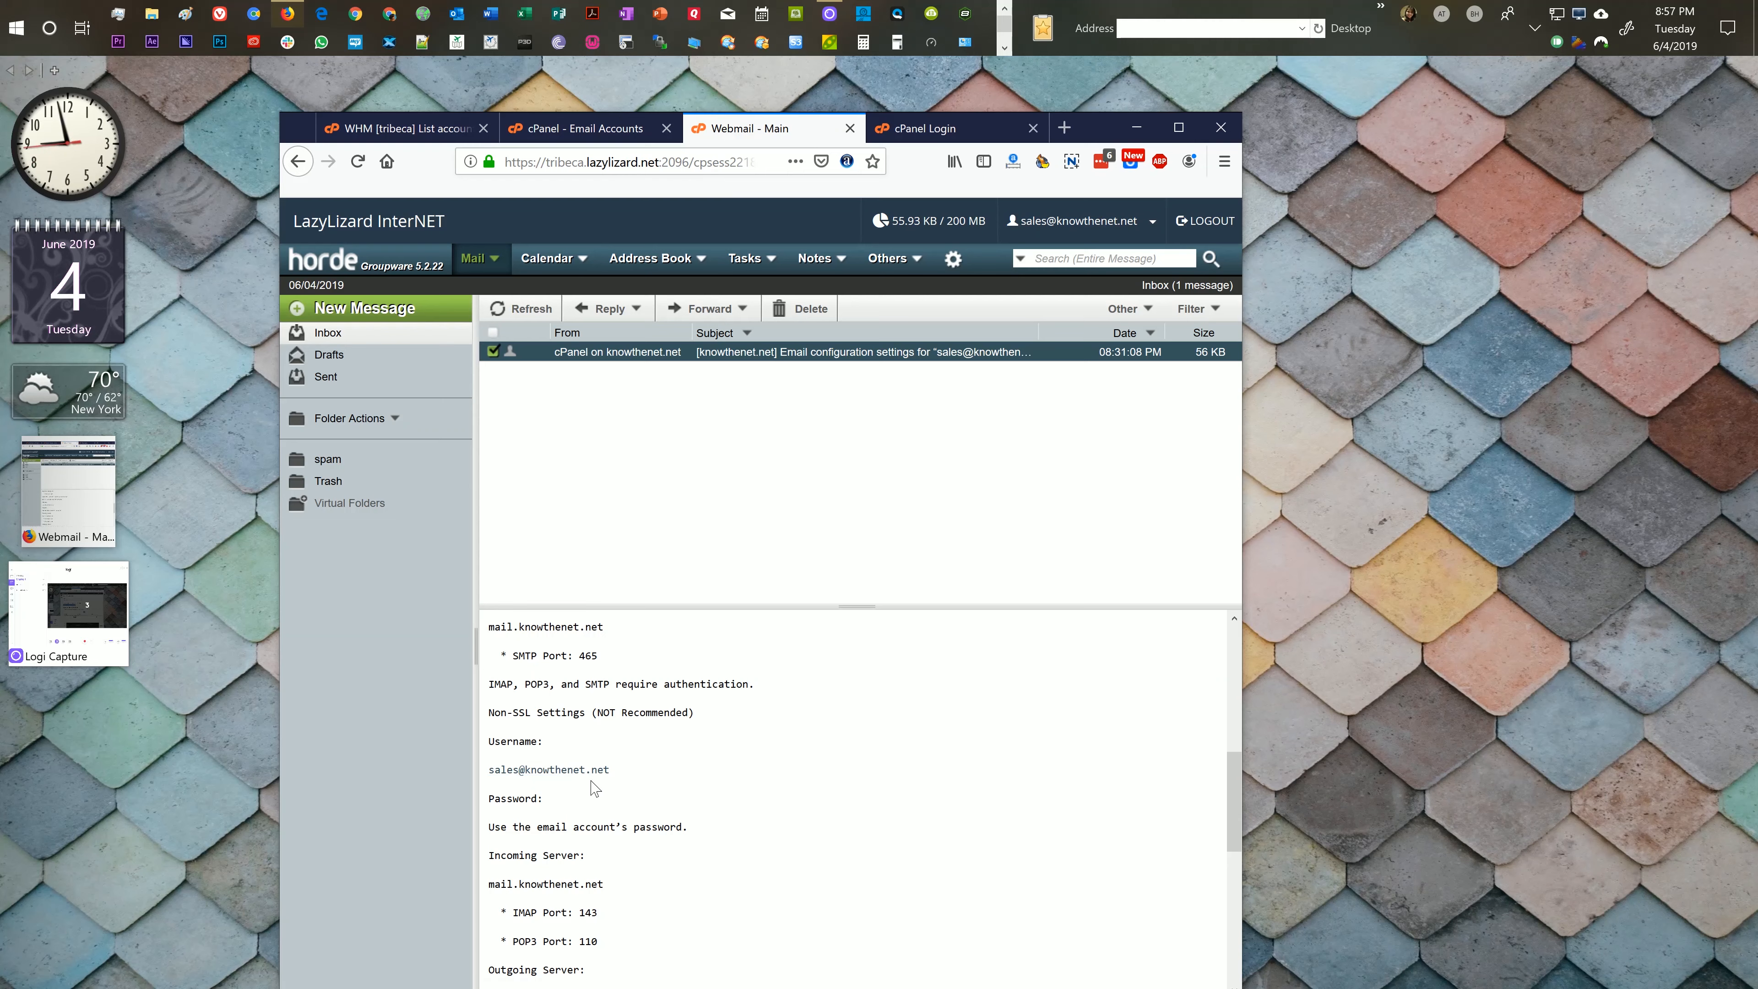
scroll(587, 789, down, 1)
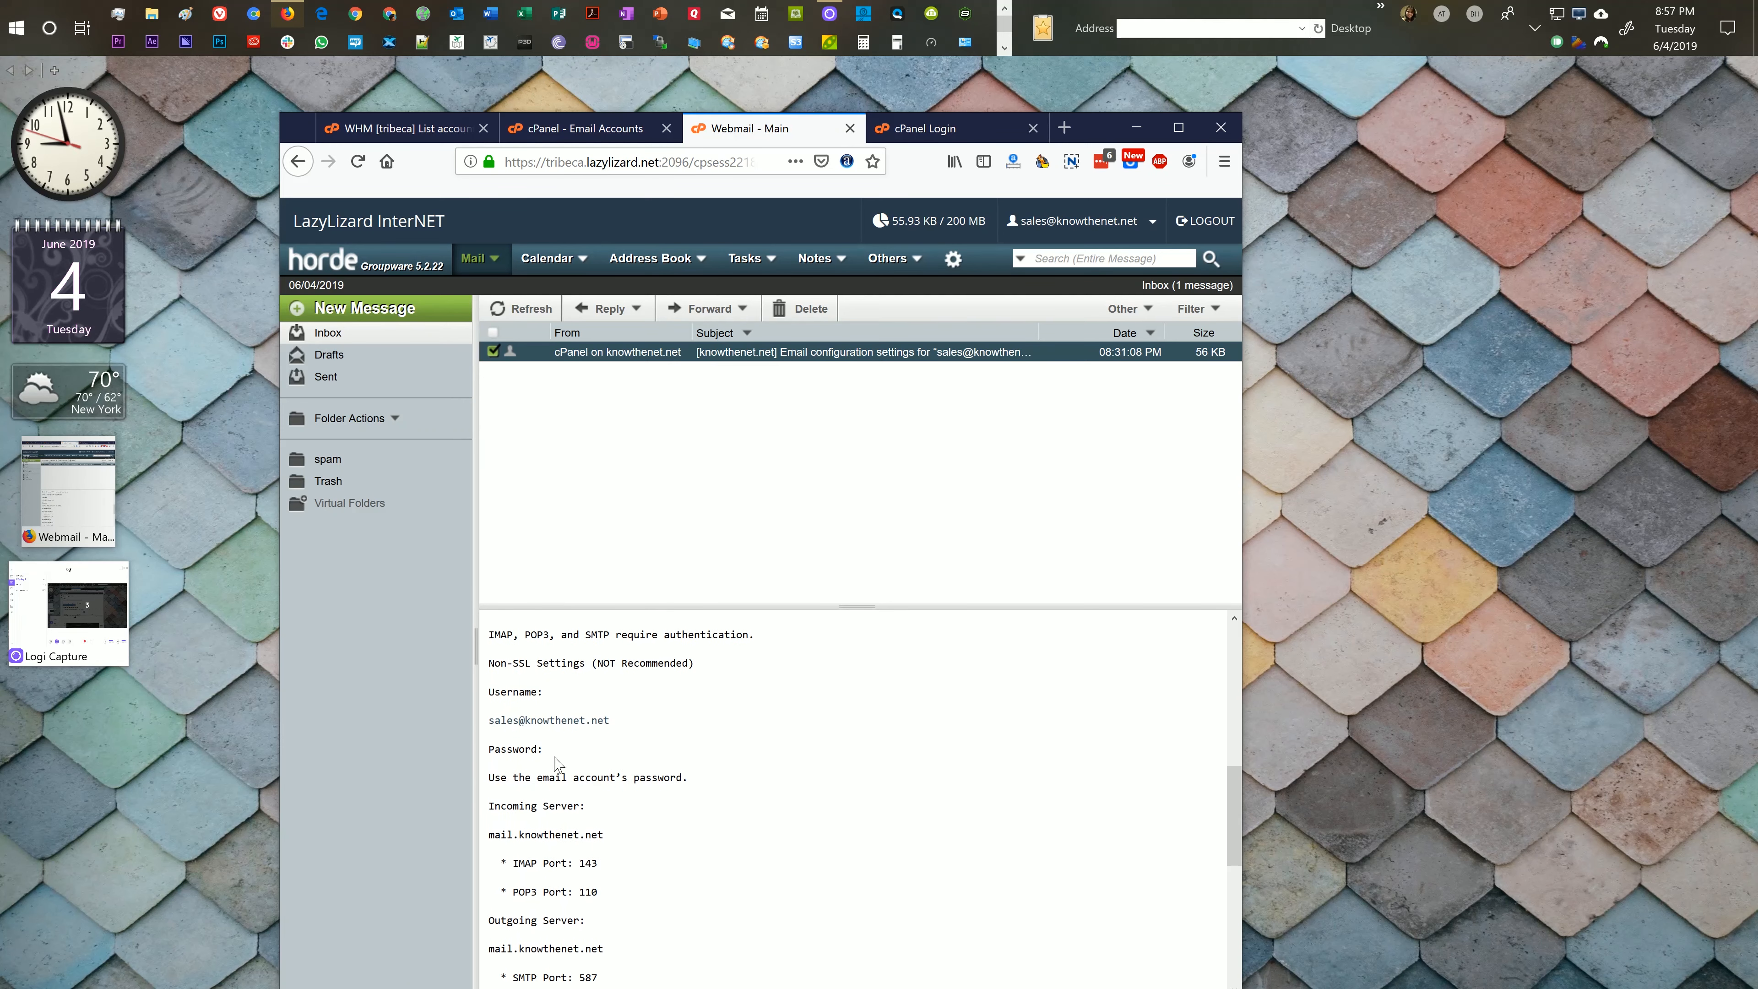
scroll(553, 762, down, 2)
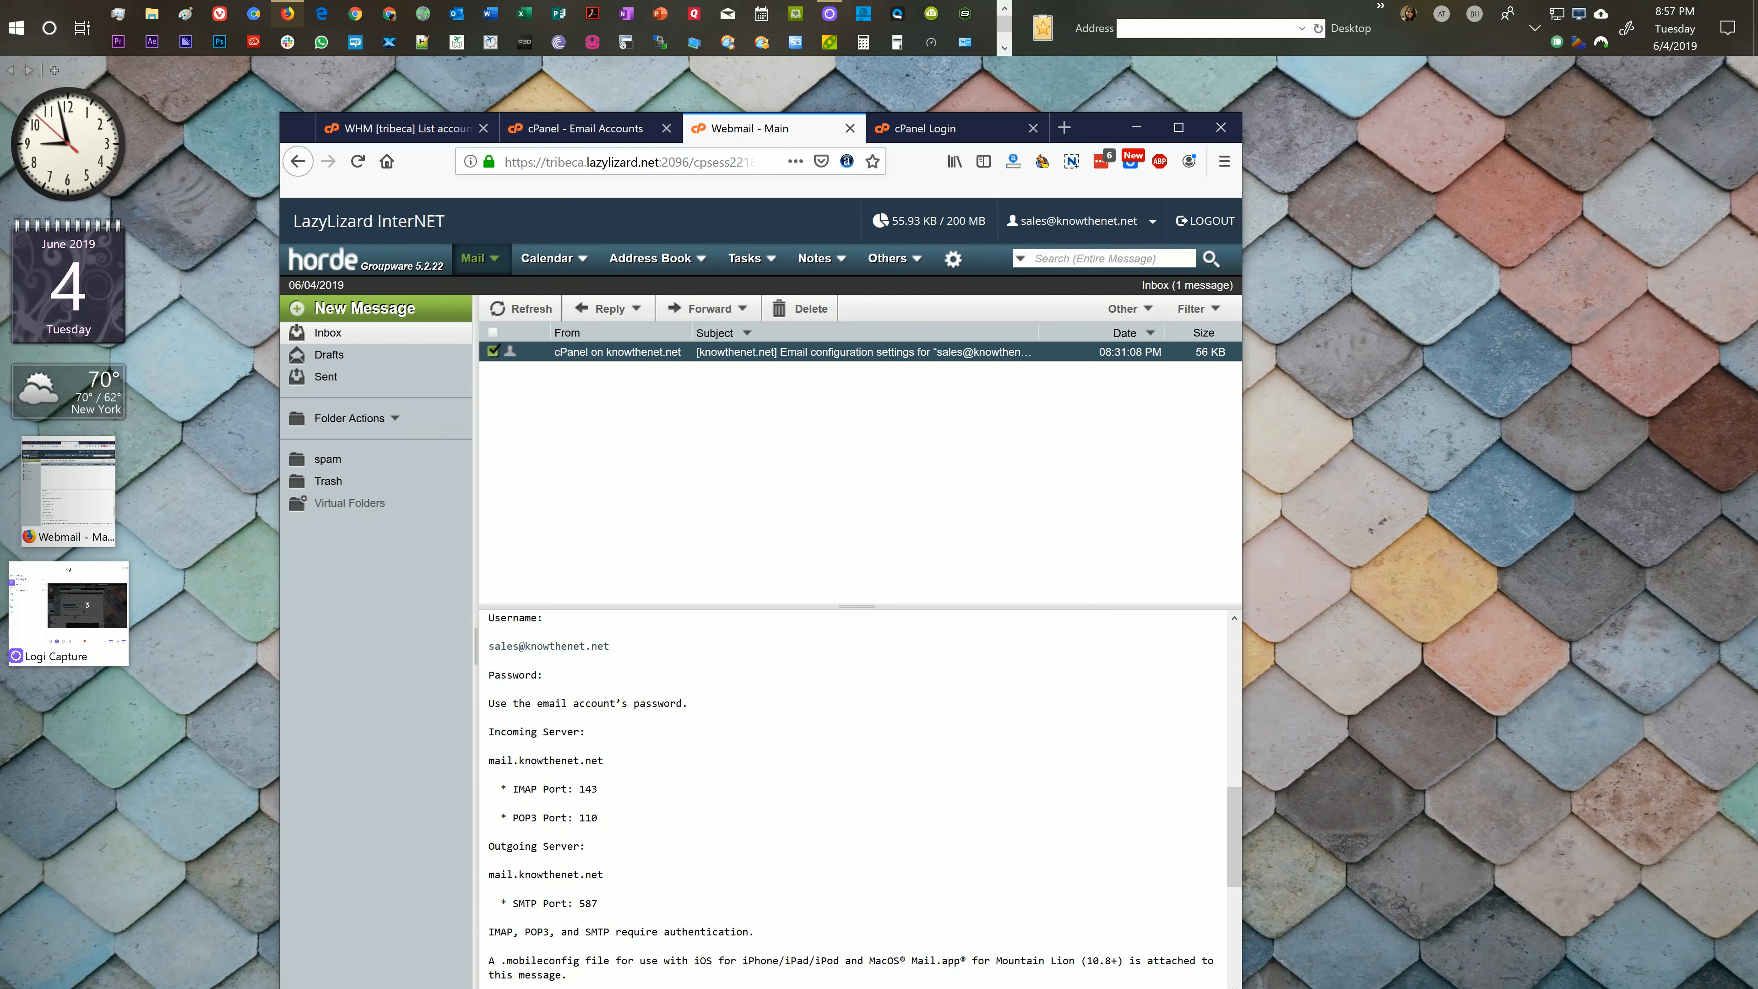
scroll(555, 765, down, 1)
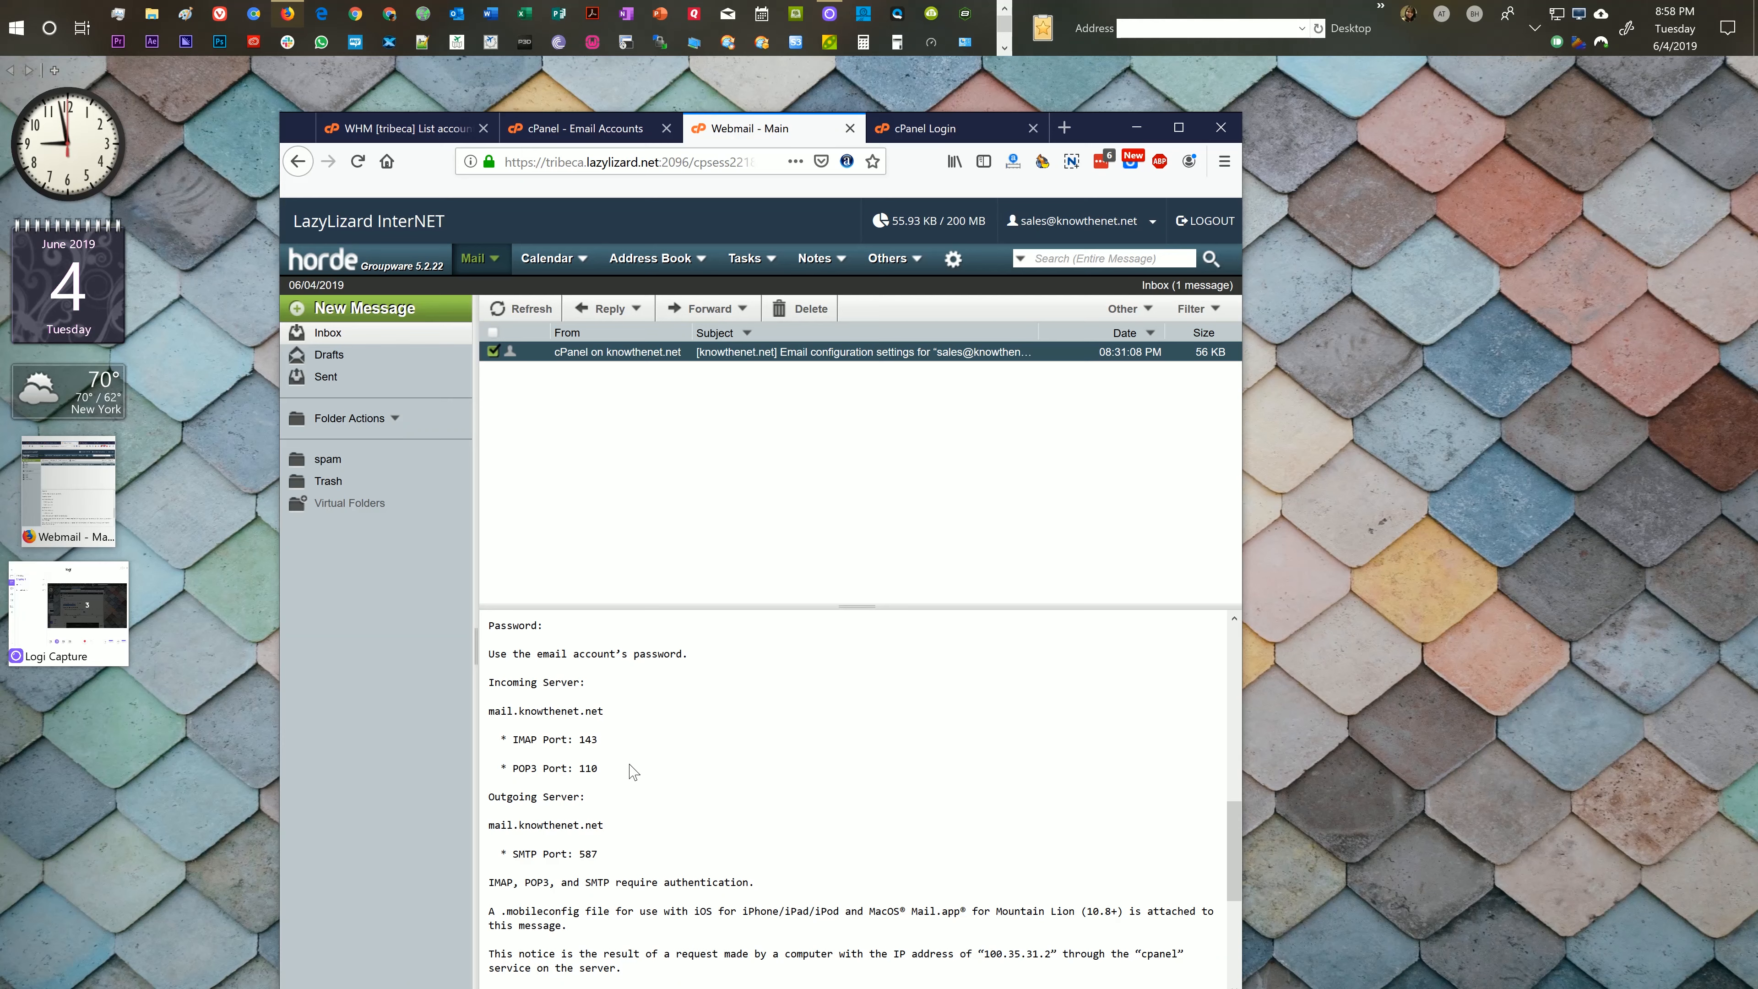
scroll(630, 769, down, 3)
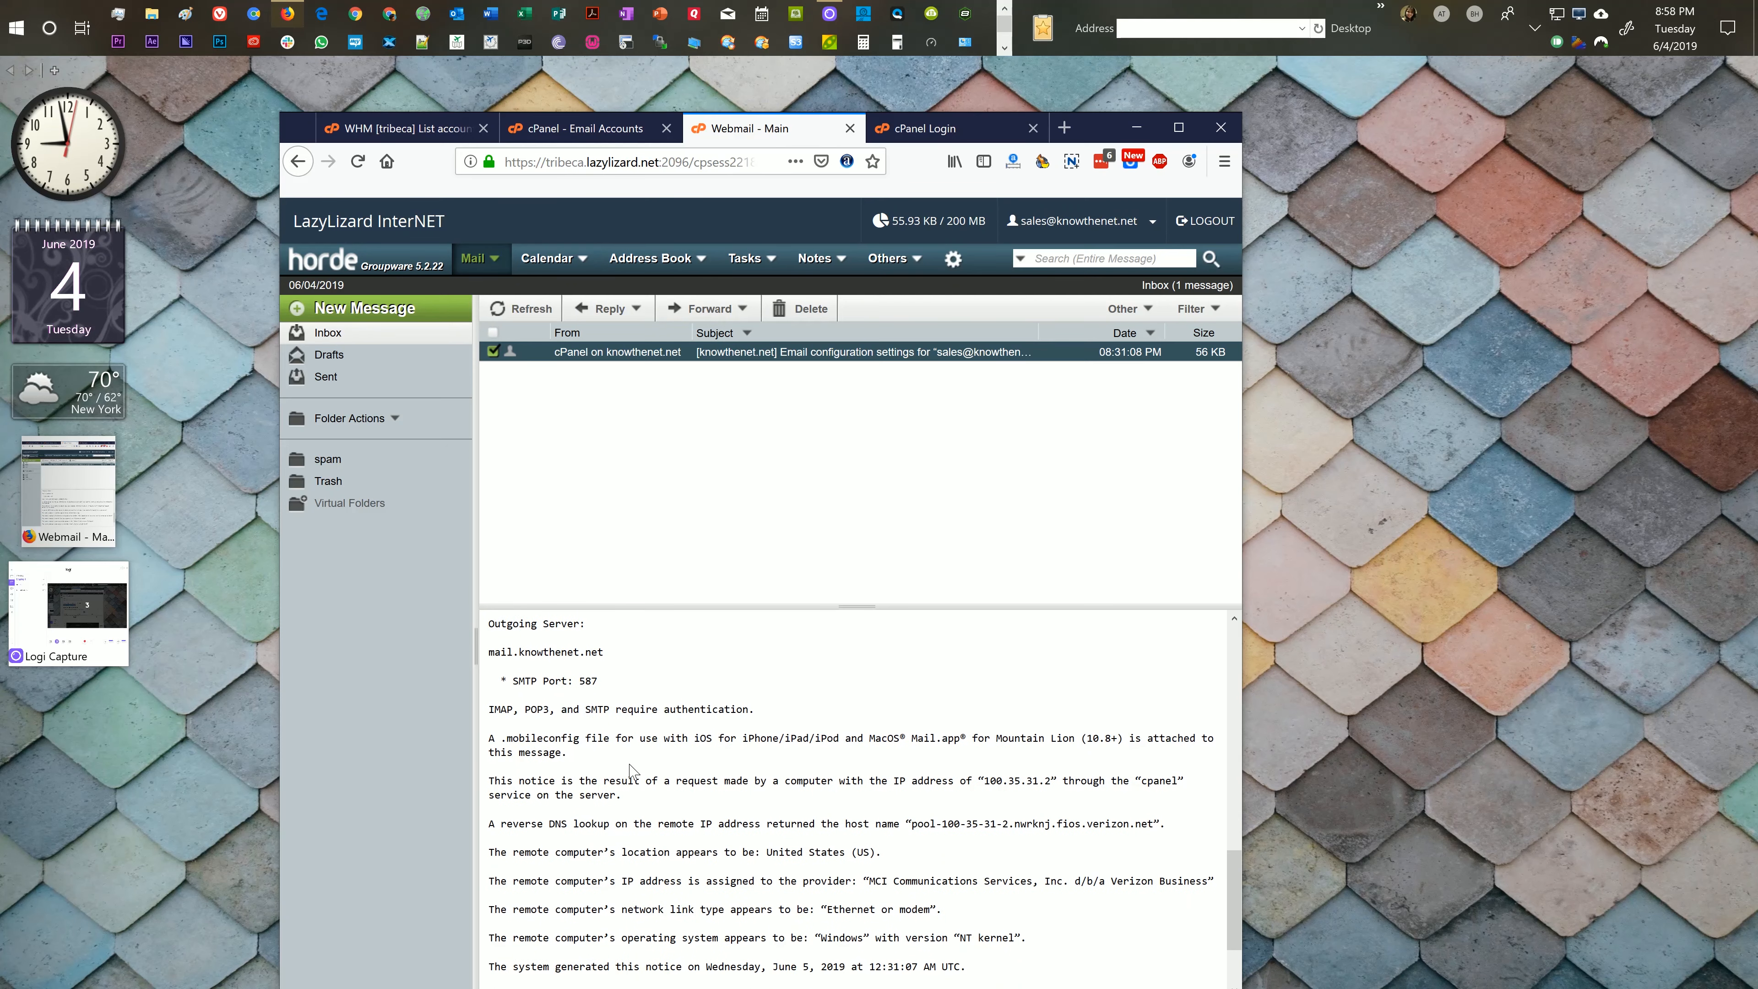
scroll(630, 761, up, 7)
scroll(667, 538, down, 1)
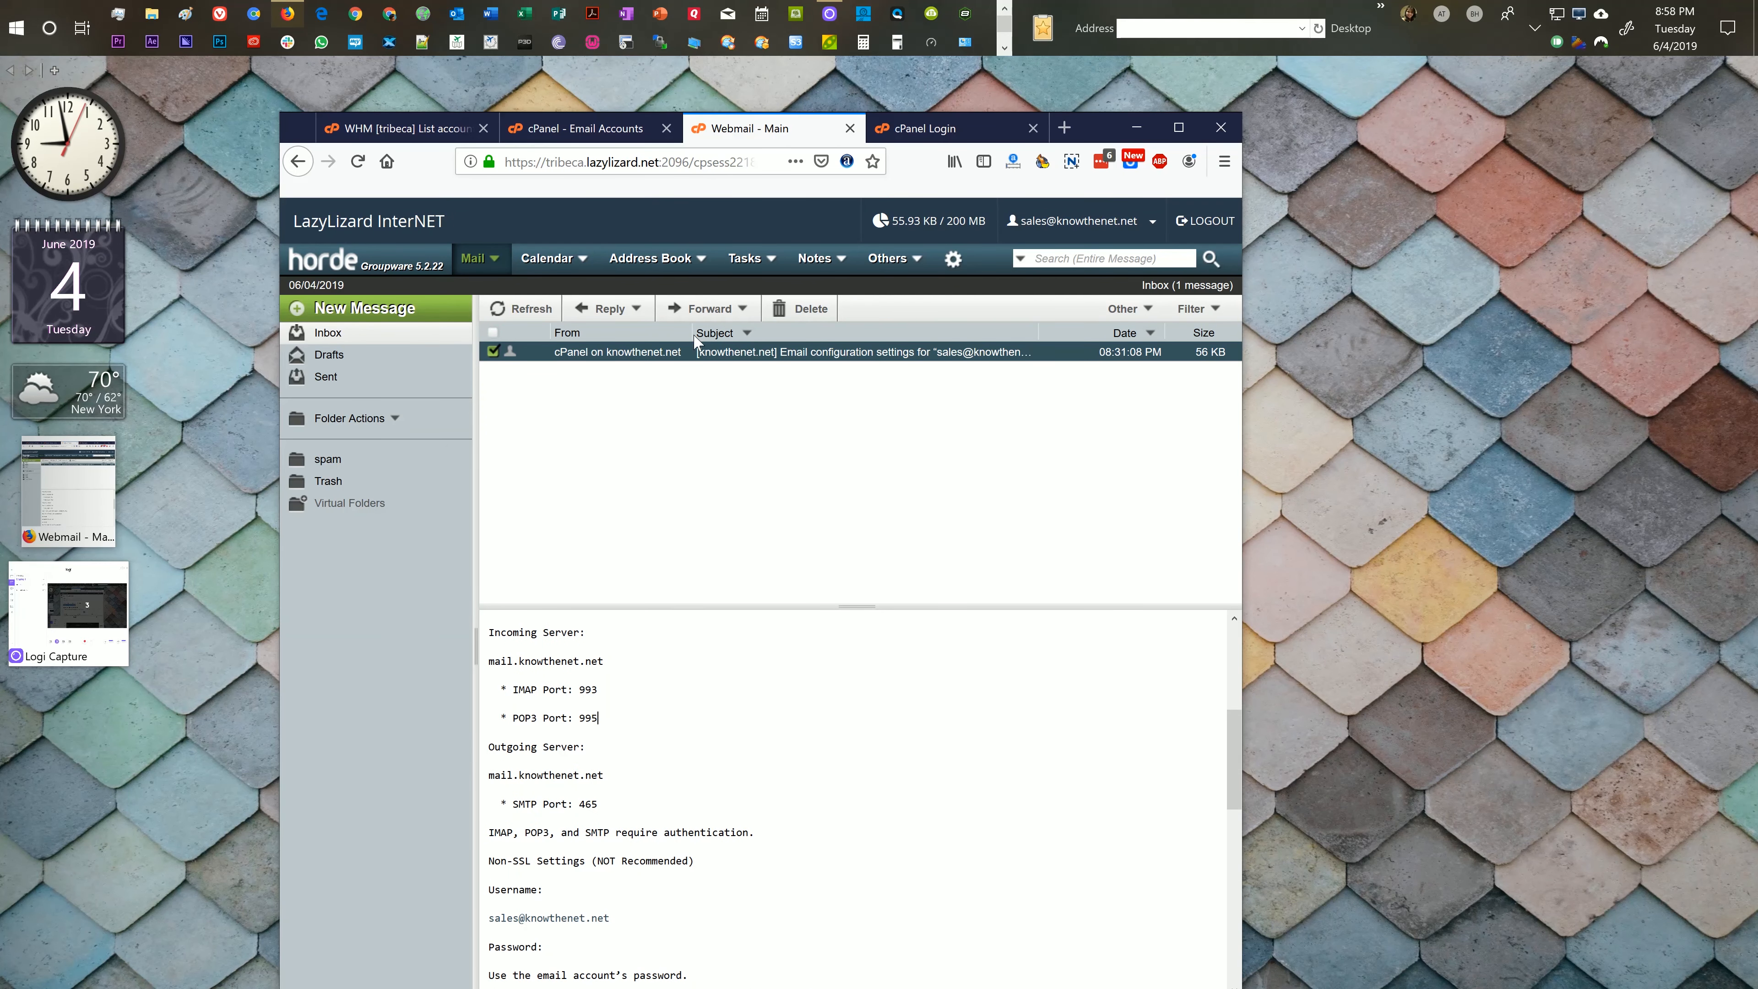
Step: Switch back to the cPanel Email Accounts page and return to the cPanel home page
click(597, 129)
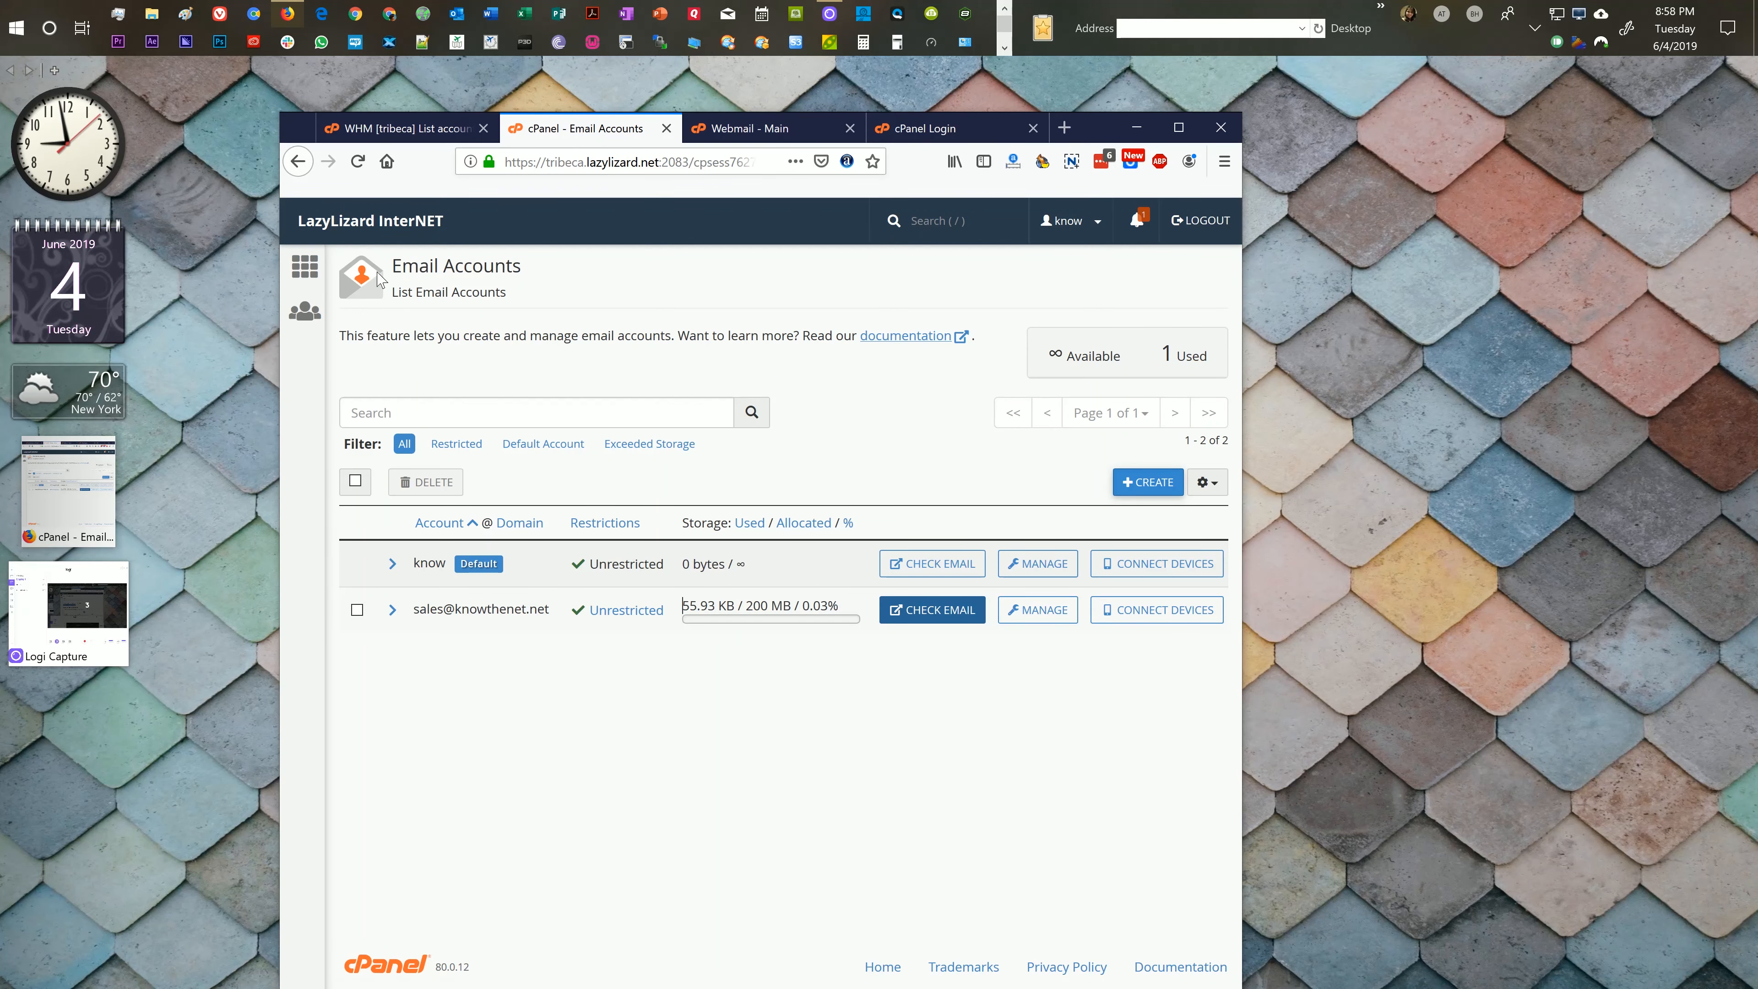
click(304, 269)
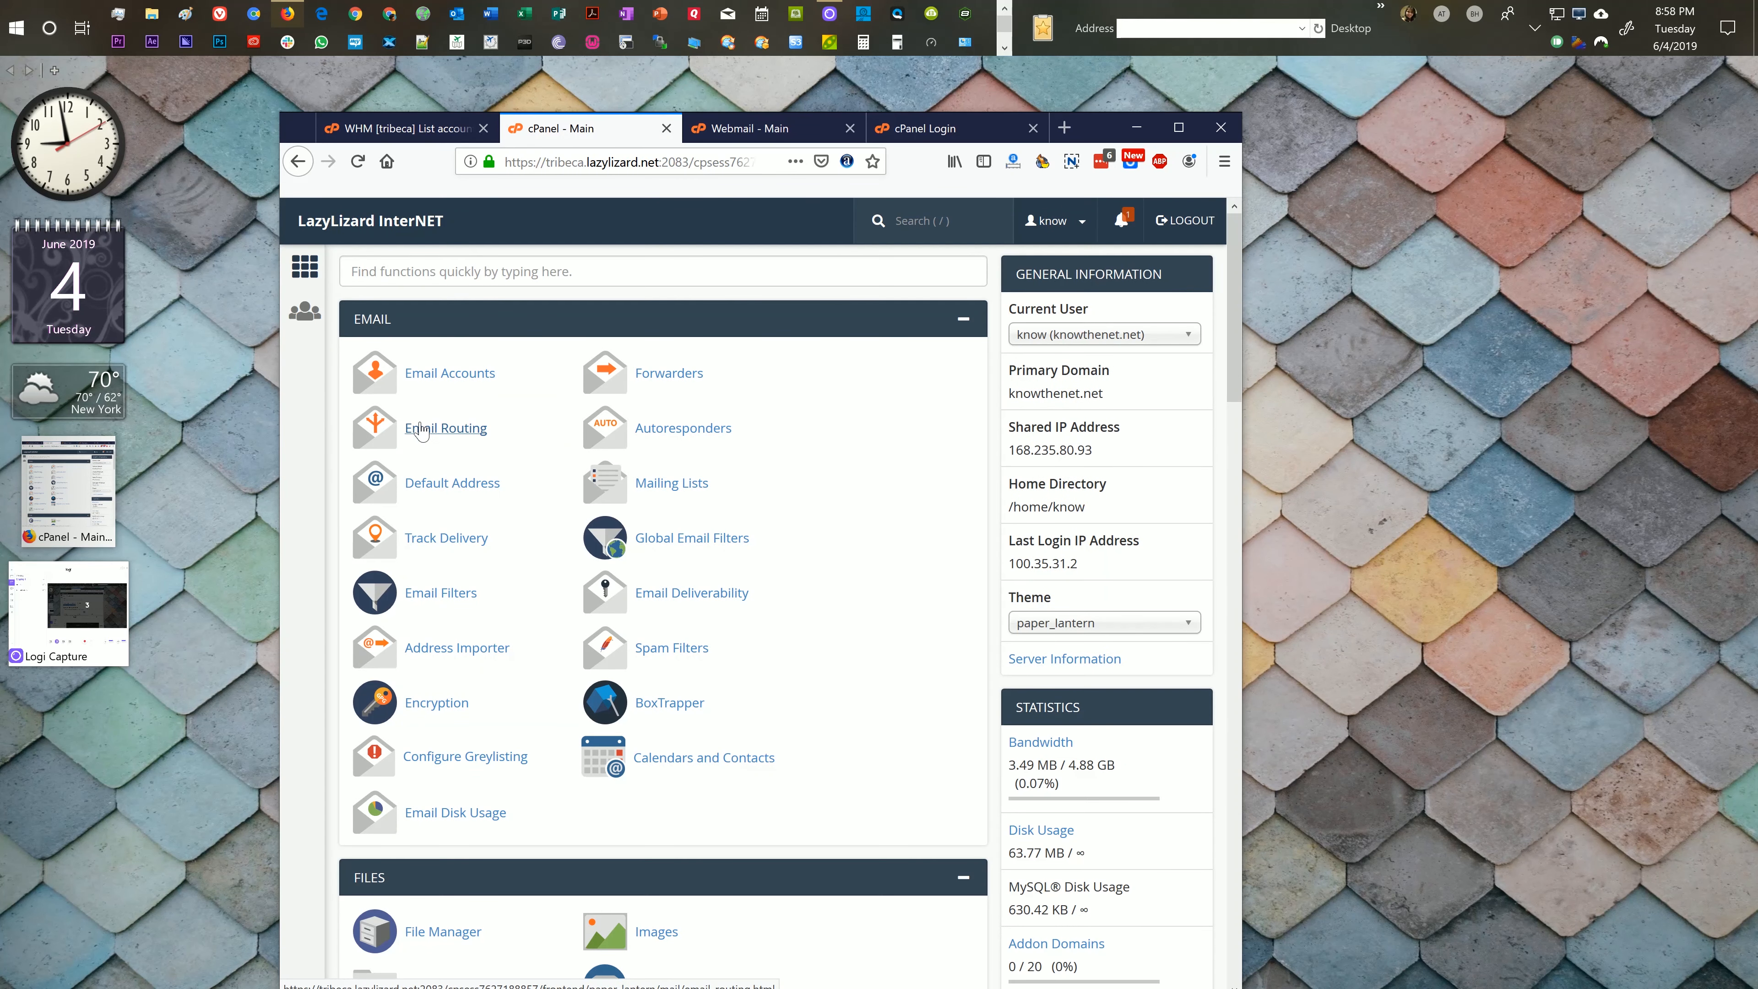